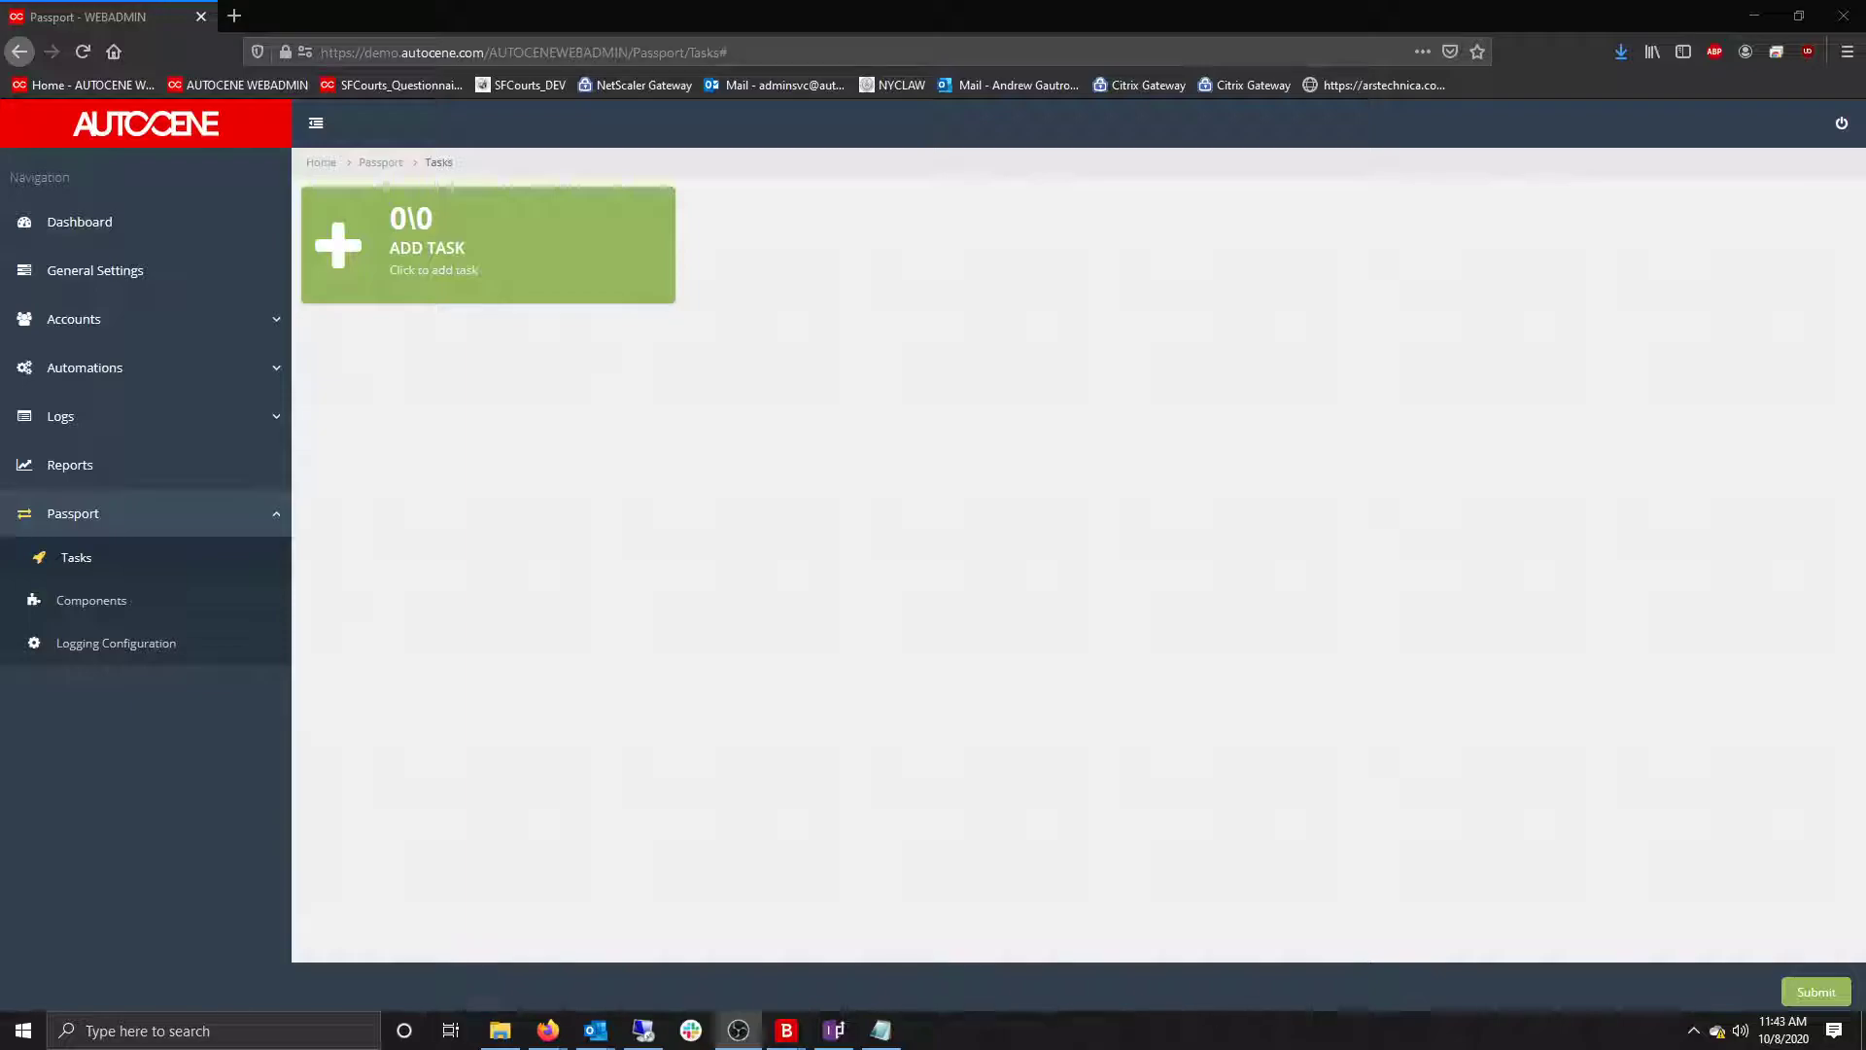
# Add a task named 'Viessman Vitorond 200 Server - Mat Workflow Application' and collapse its settings panel.
pyautogui.click(575, 292)
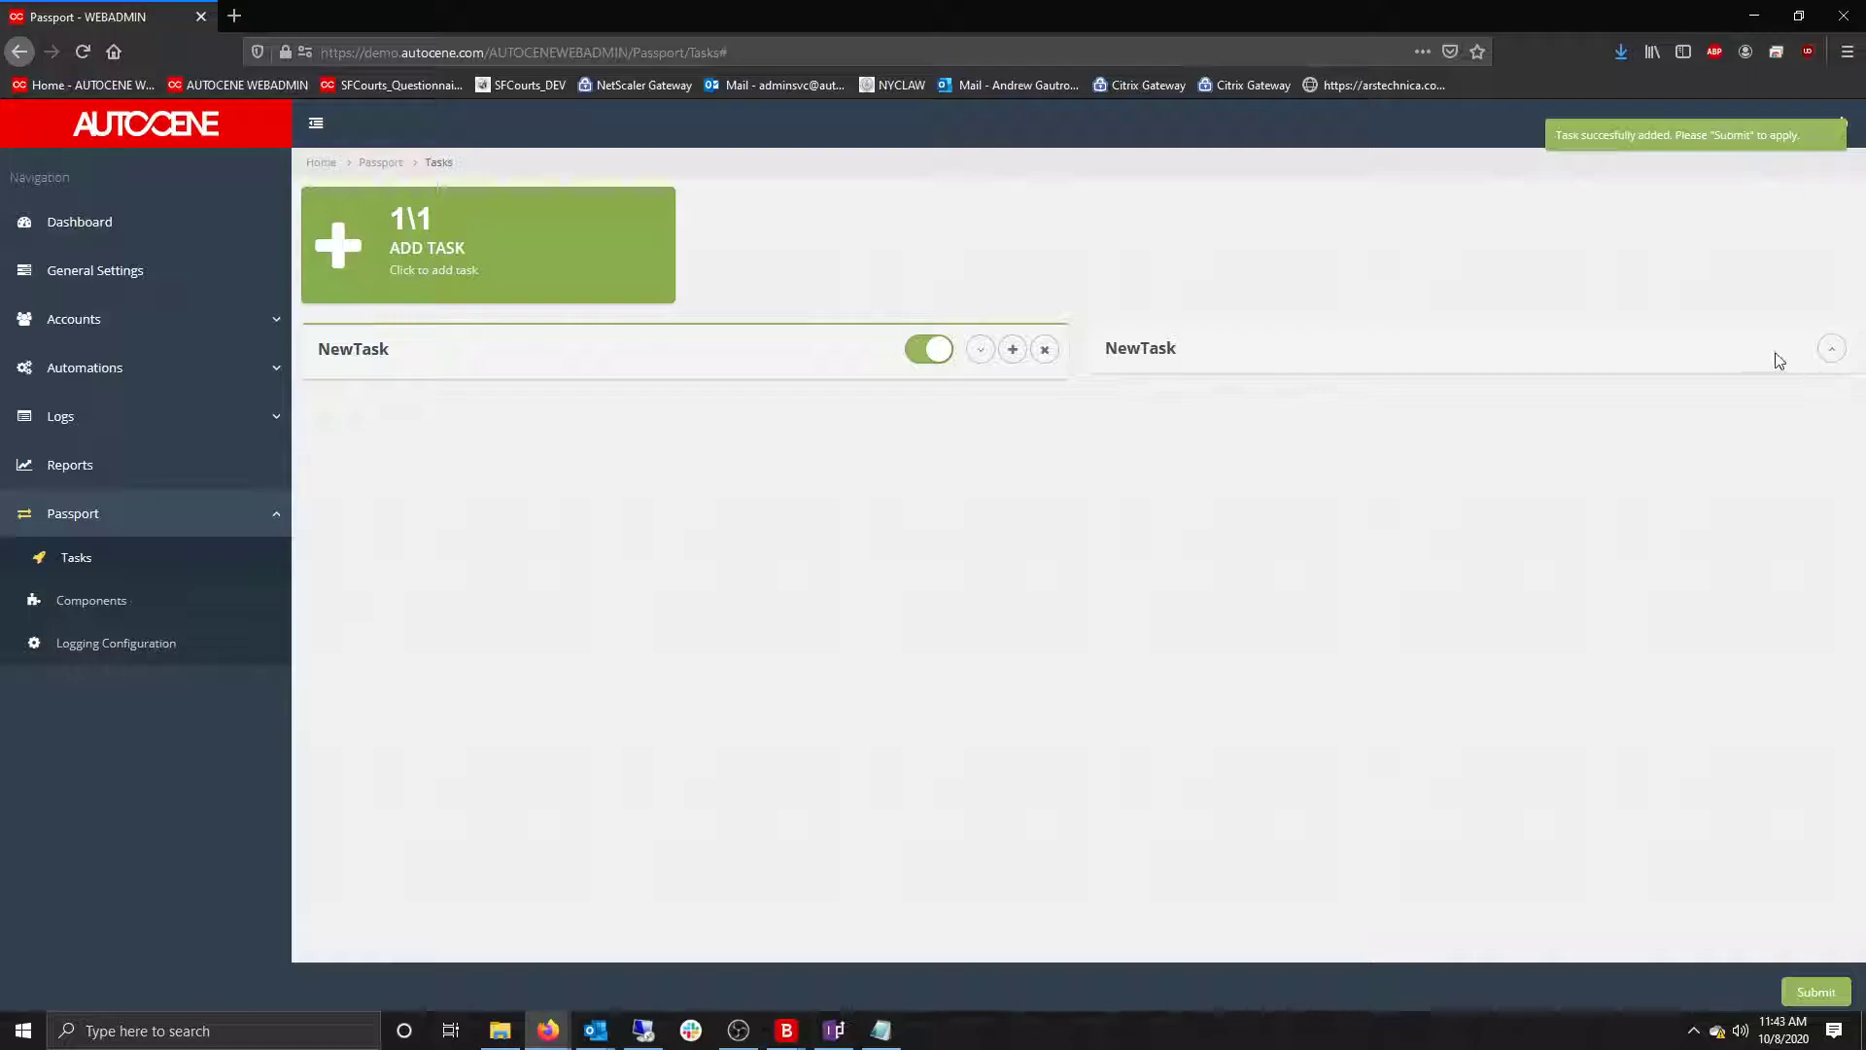
pyautogui.click(1827, 351)
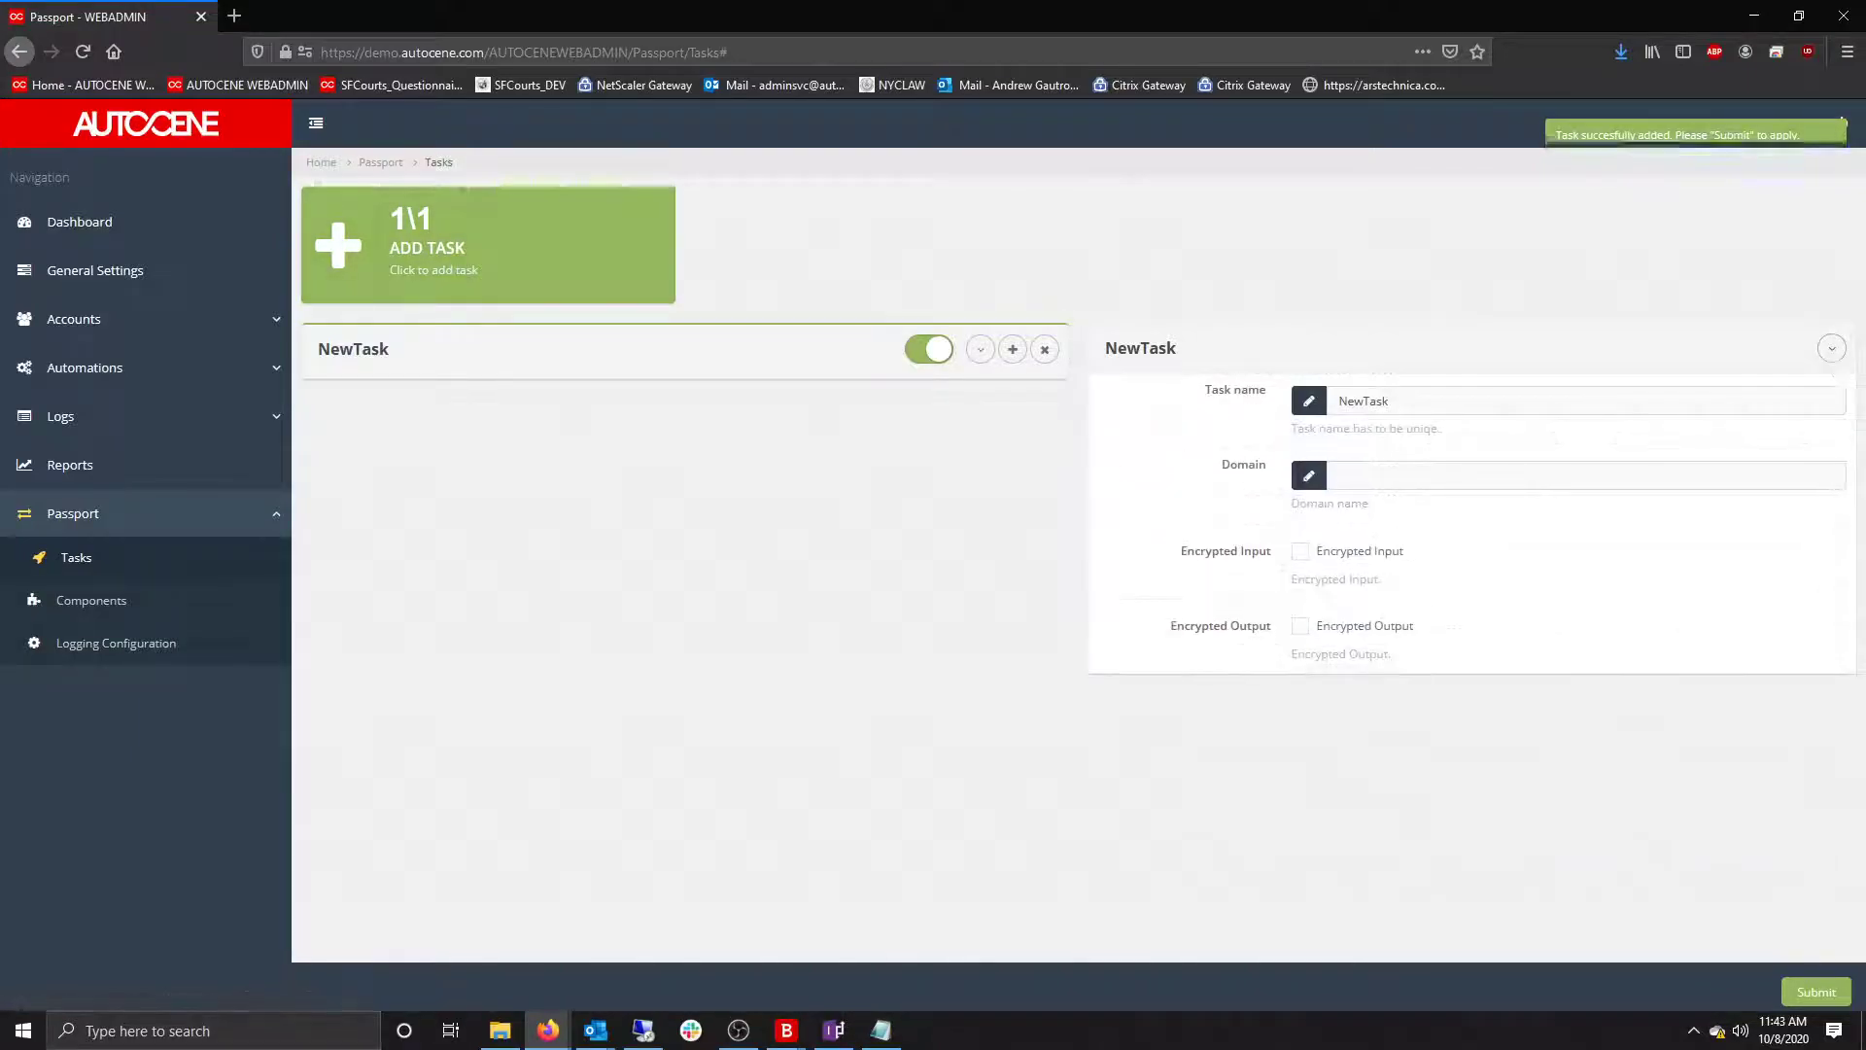
pyautogui.hotkey('alt', 'Tab')
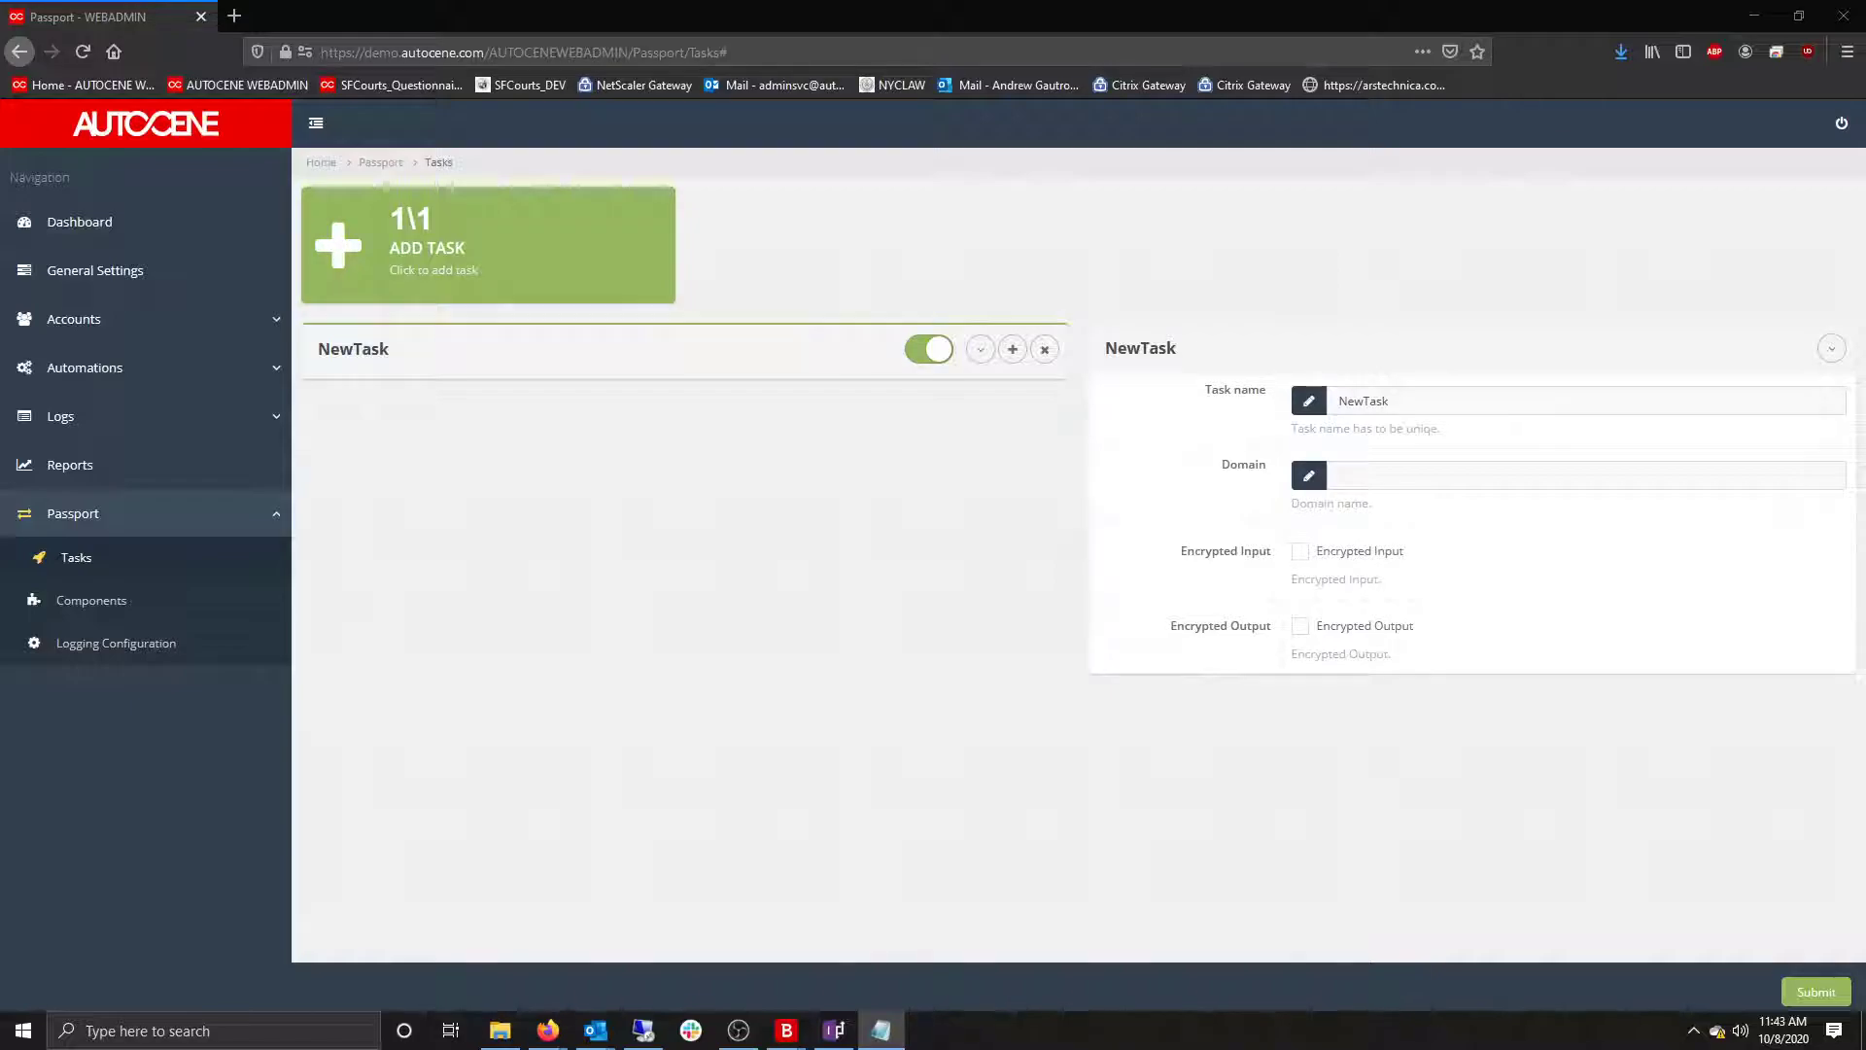
pyautogui.doubleClick(1454, 400)
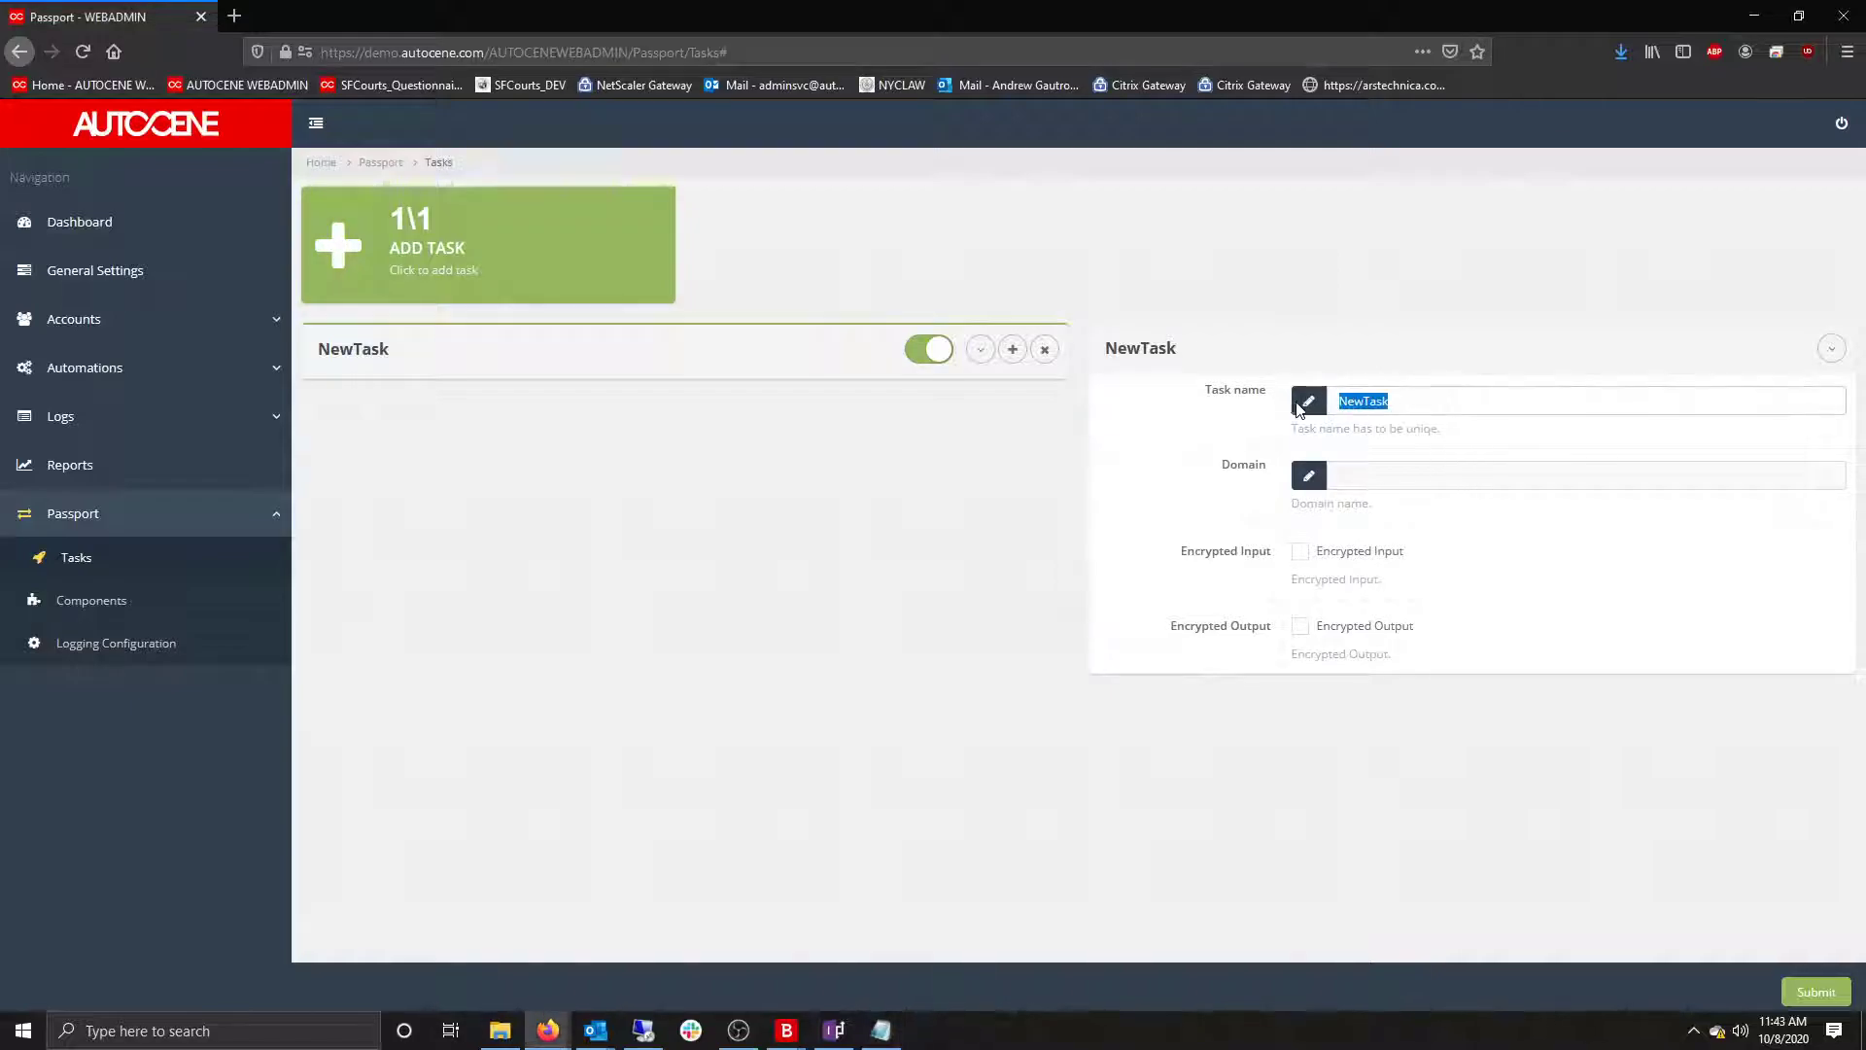
pyautogui.write('Viessman Vitorond 200 Server')
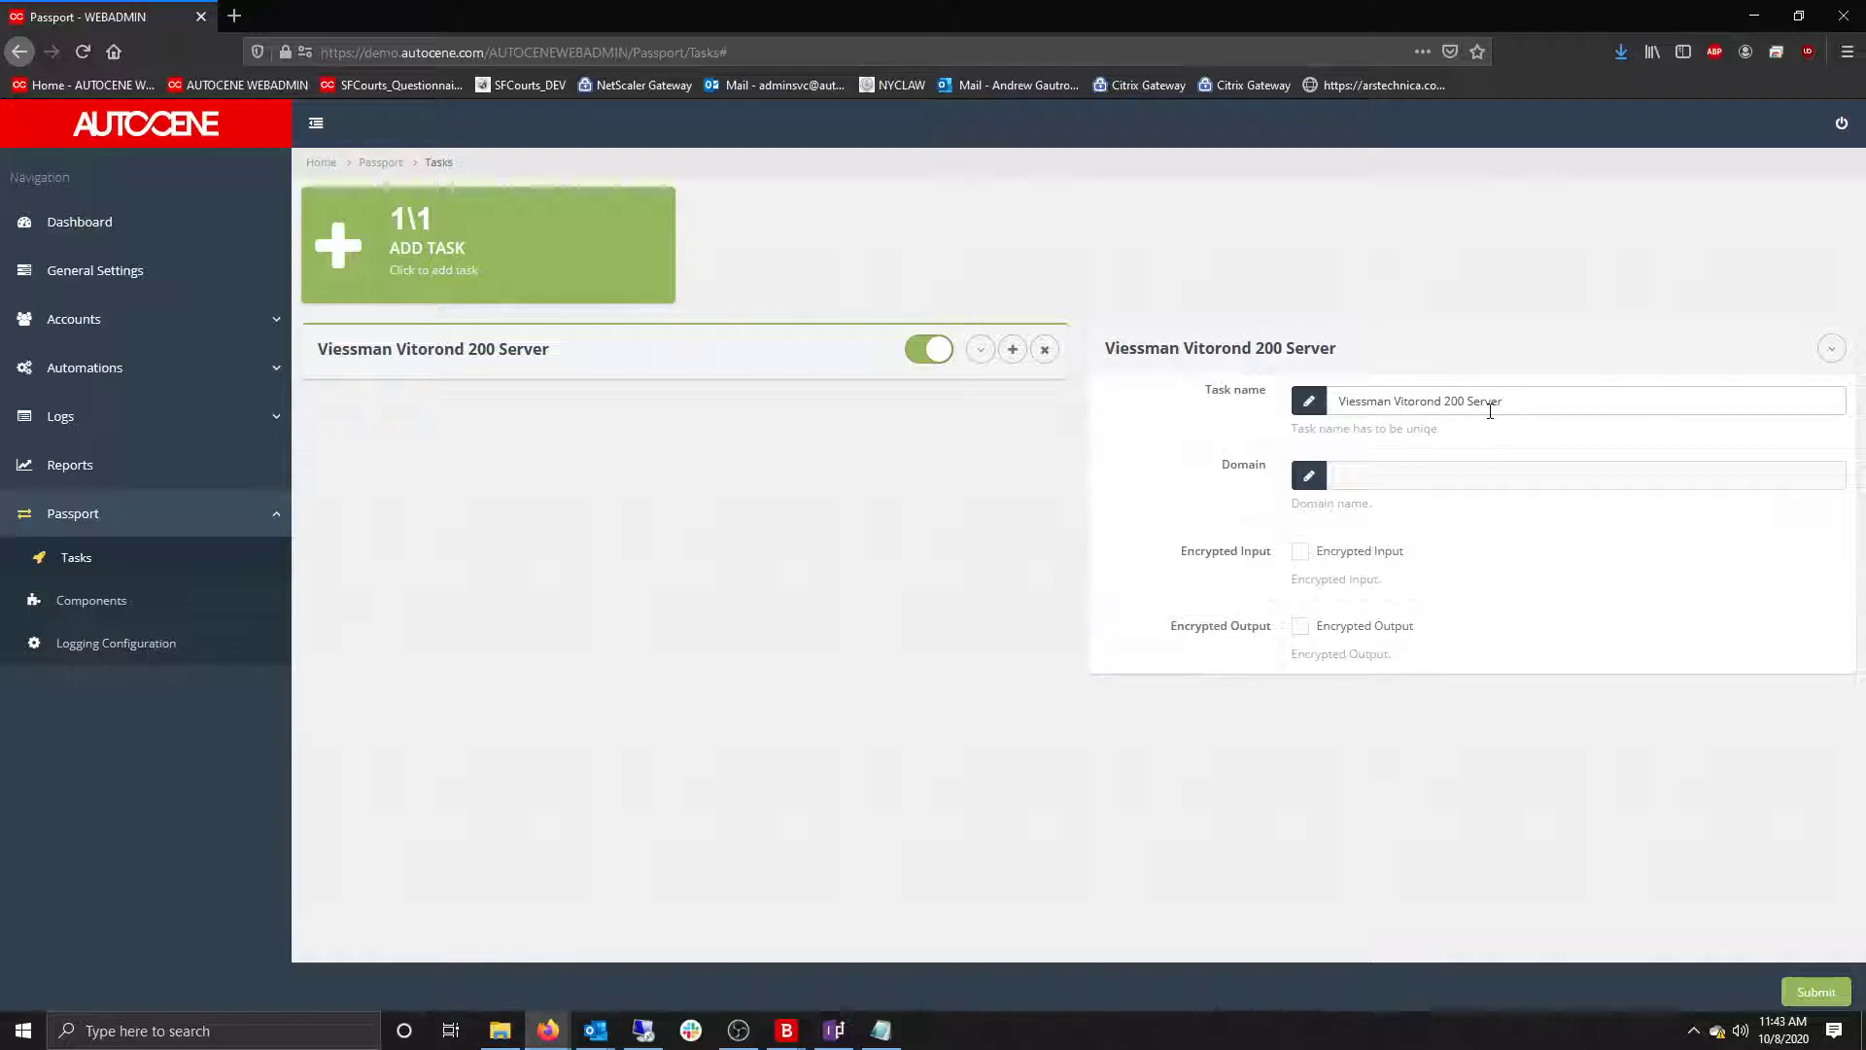
pyautogui.write('Mat Workflow')
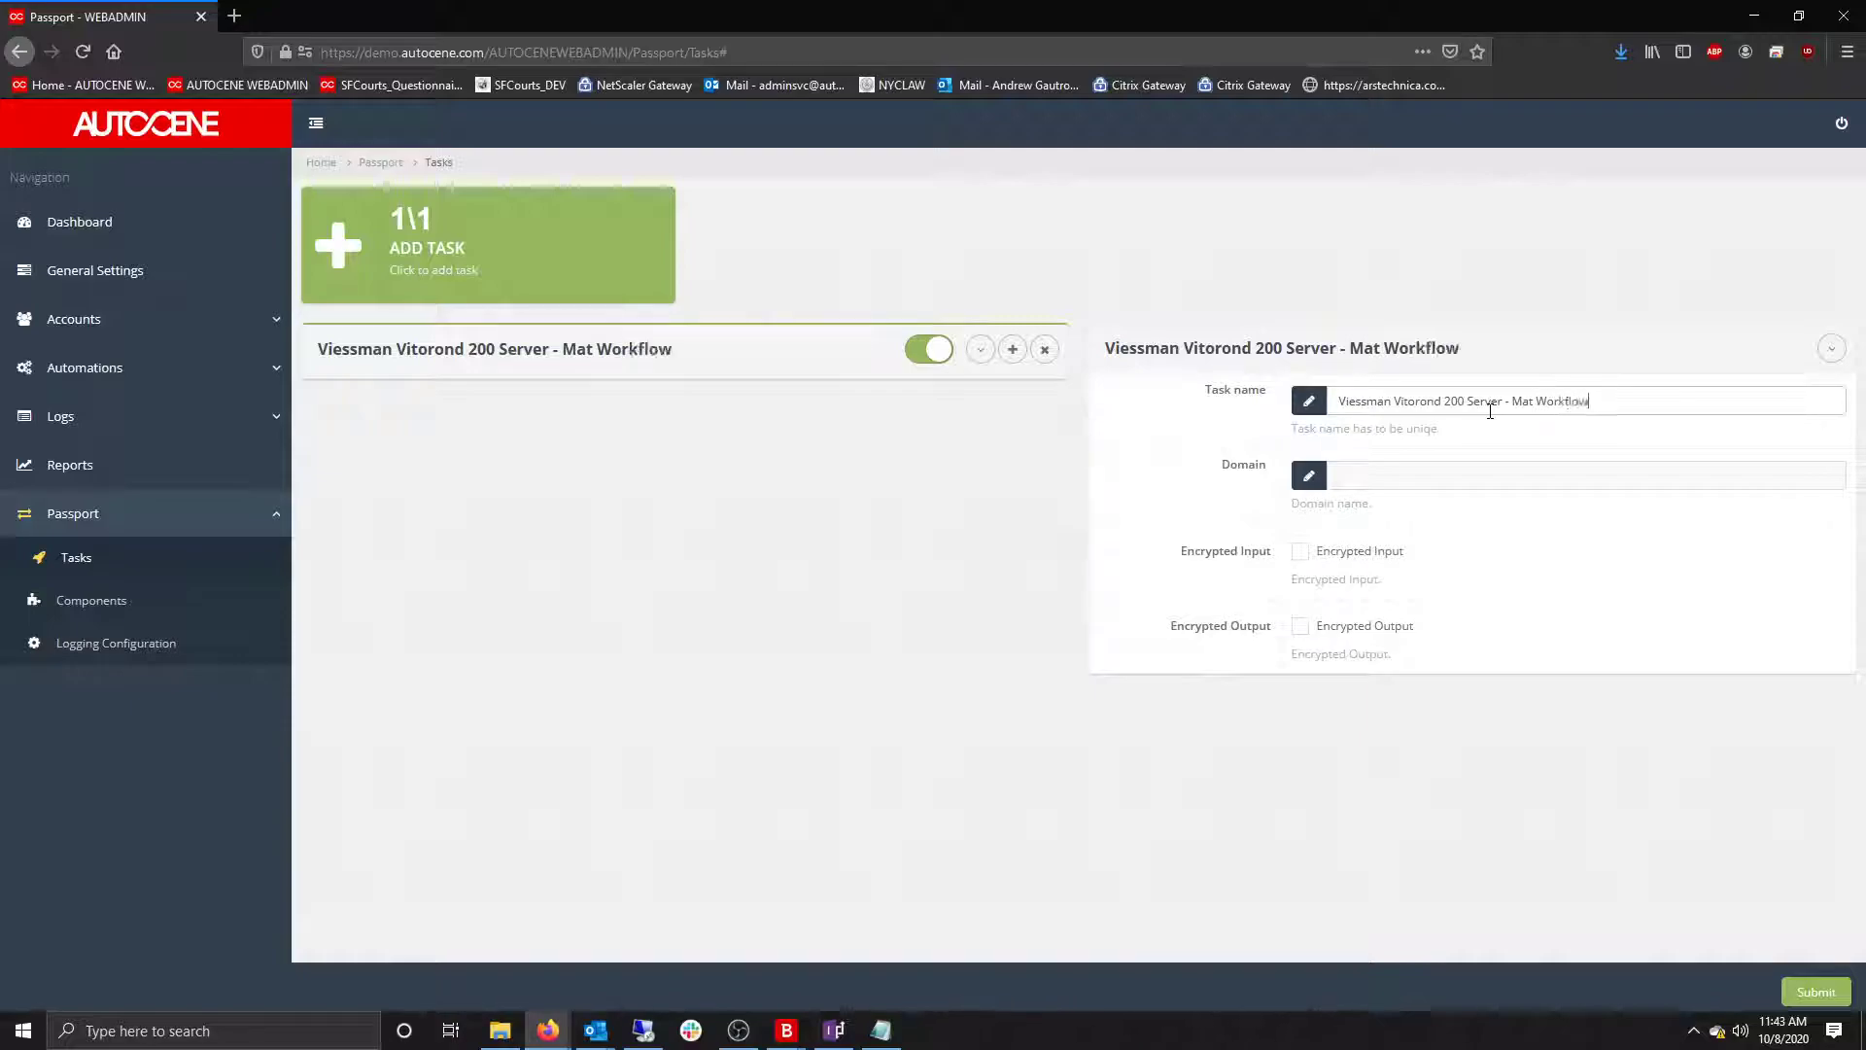
pyautogui.write(' Application')
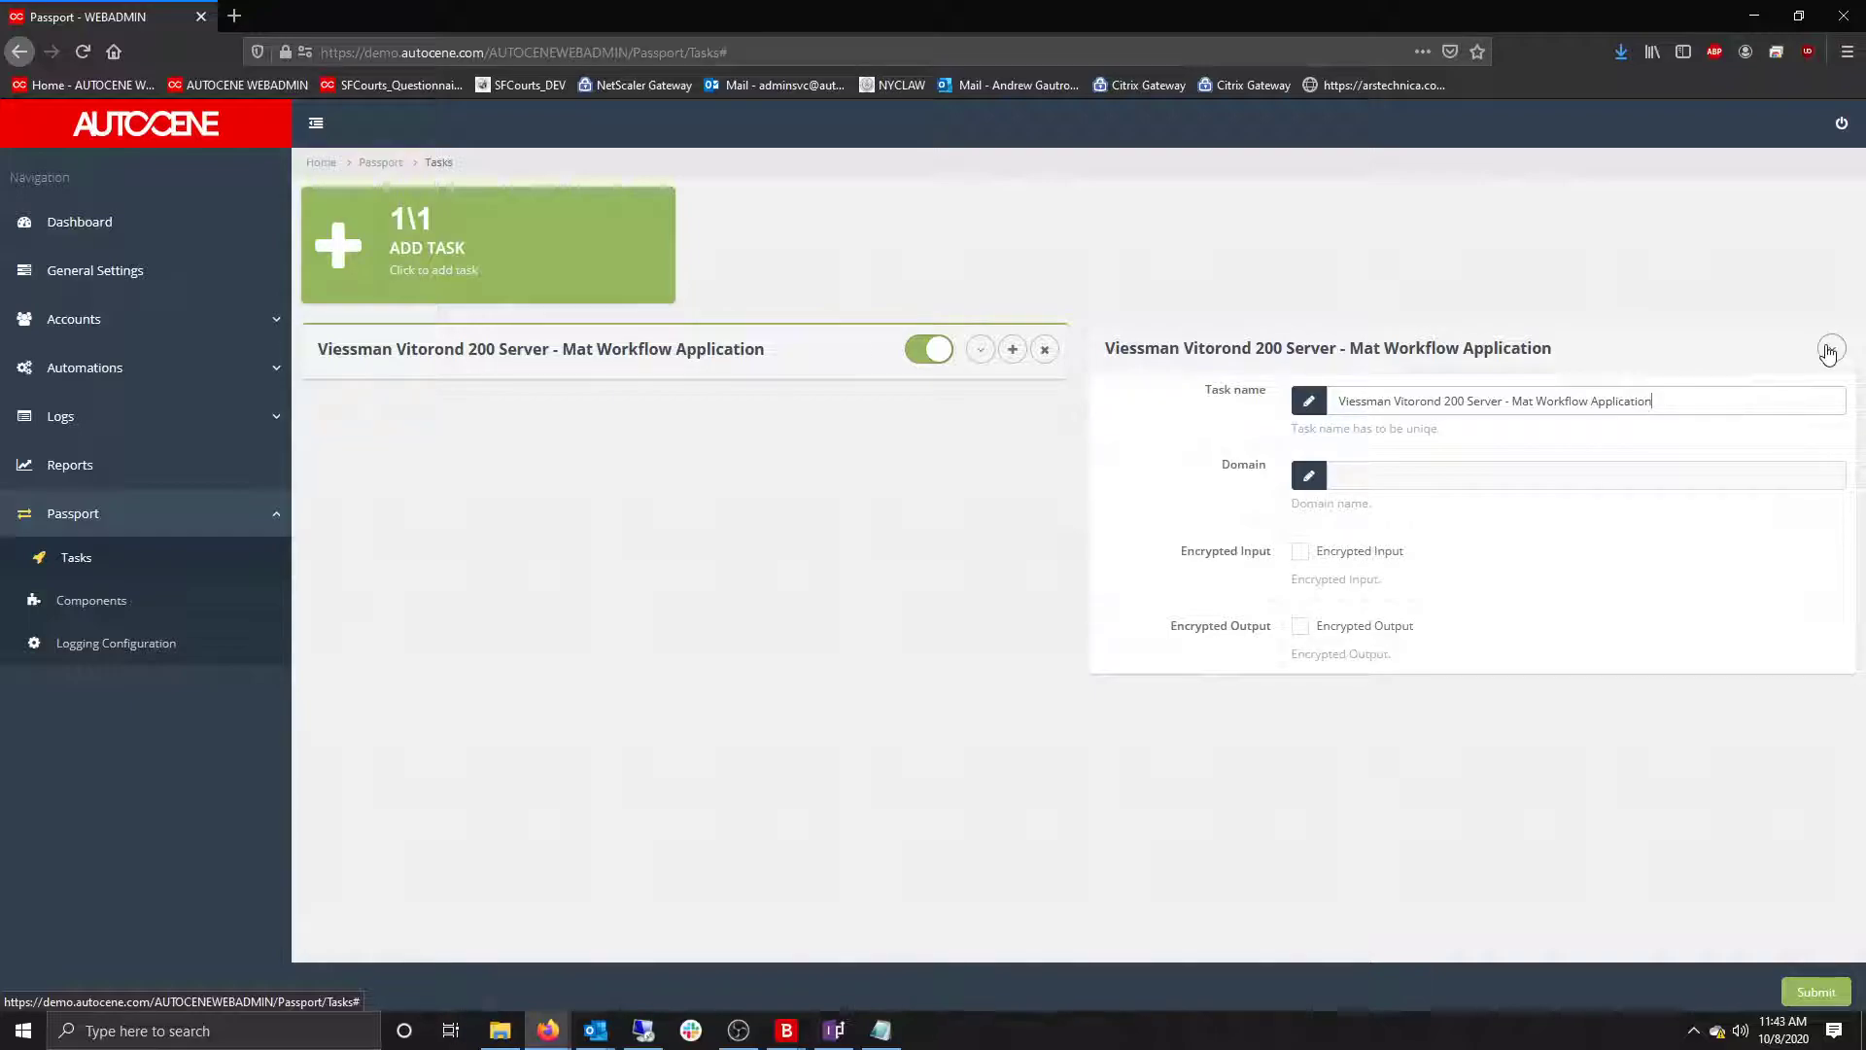
pyautogui.click(1831, 350)
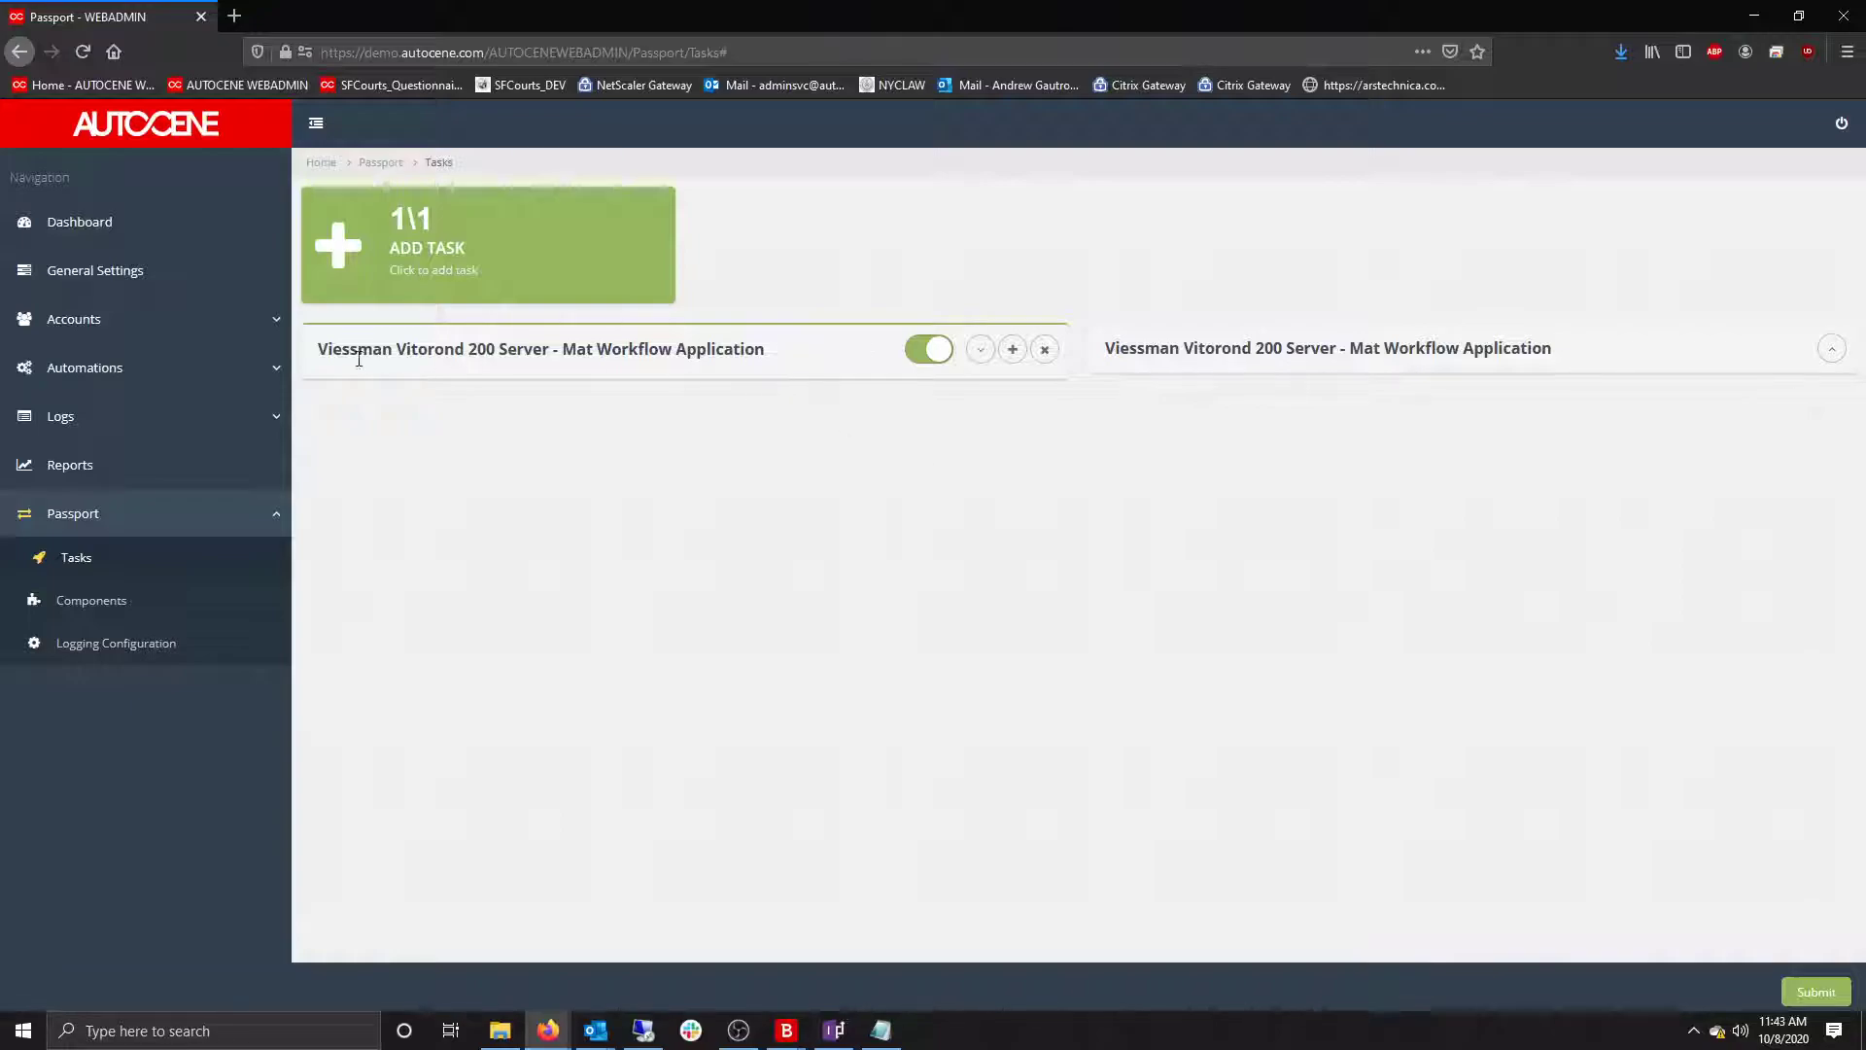
# Add an MSSQL Event Notification event to the task.
pyautogui.click(1016, 353)
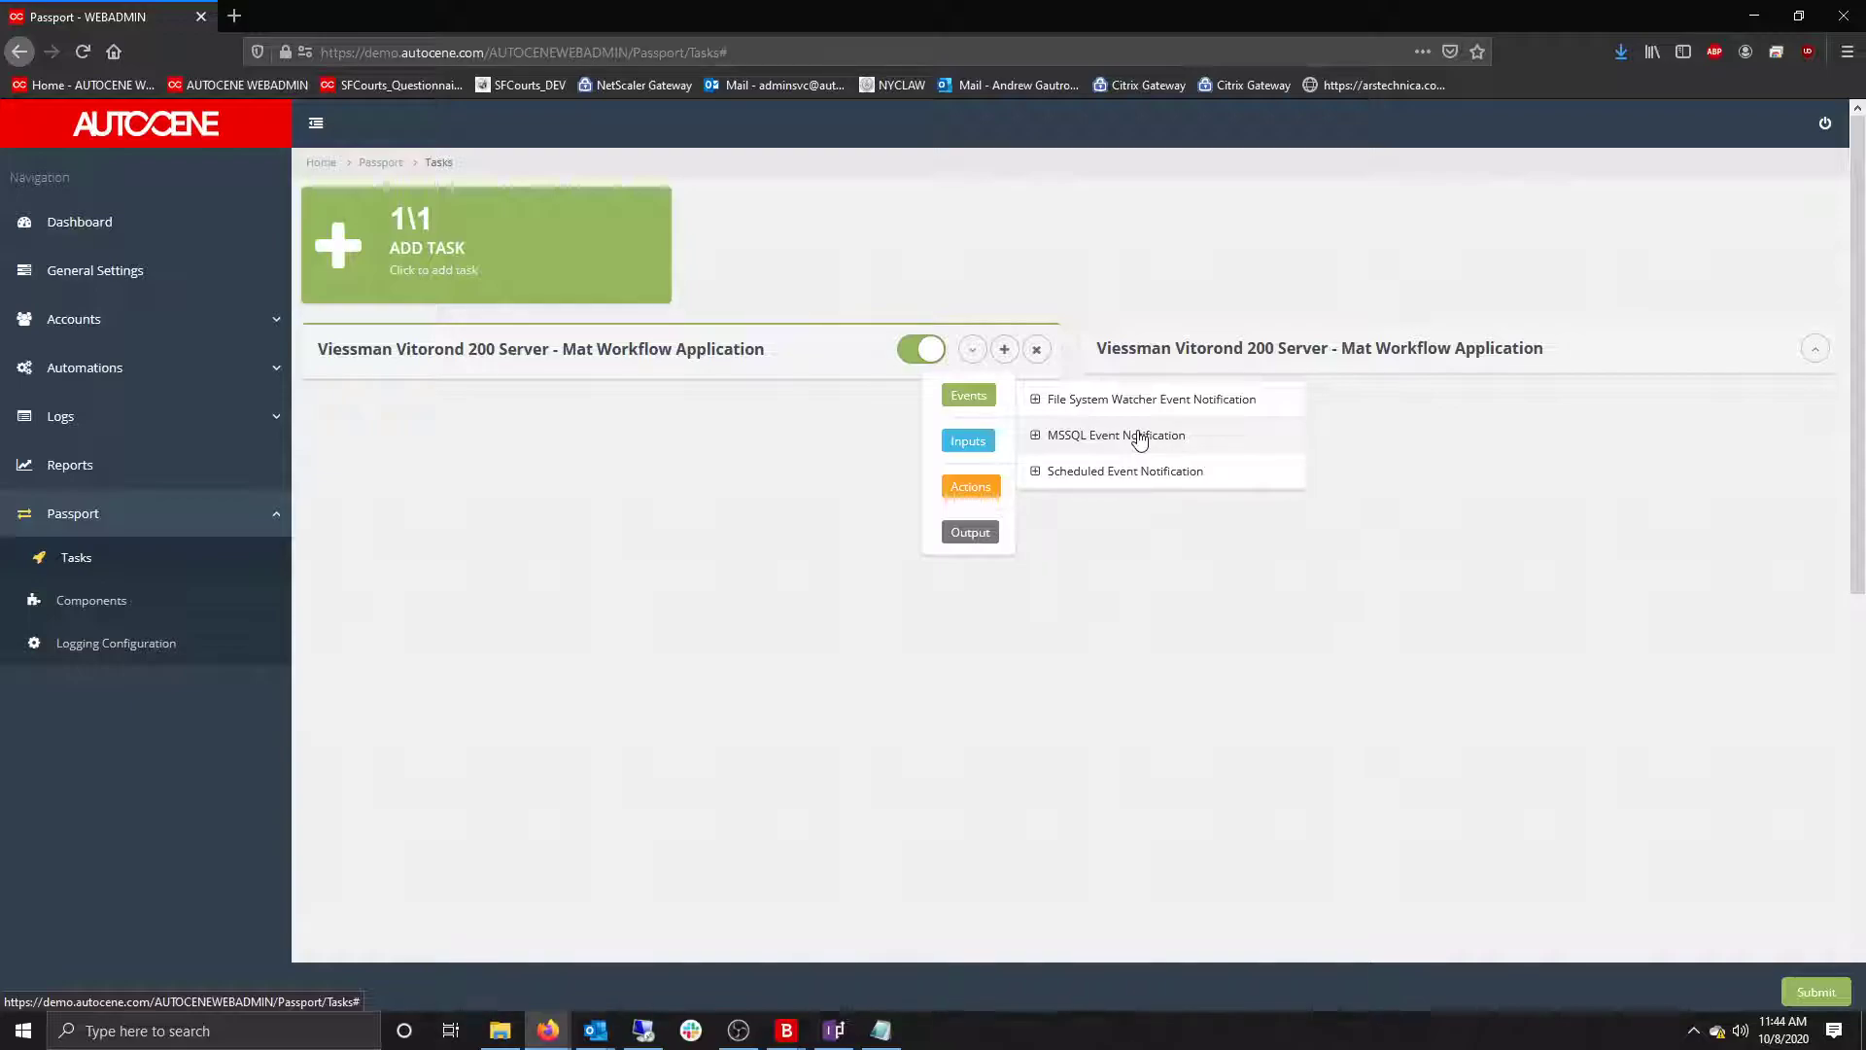
pyautogui.click(1139, 441)
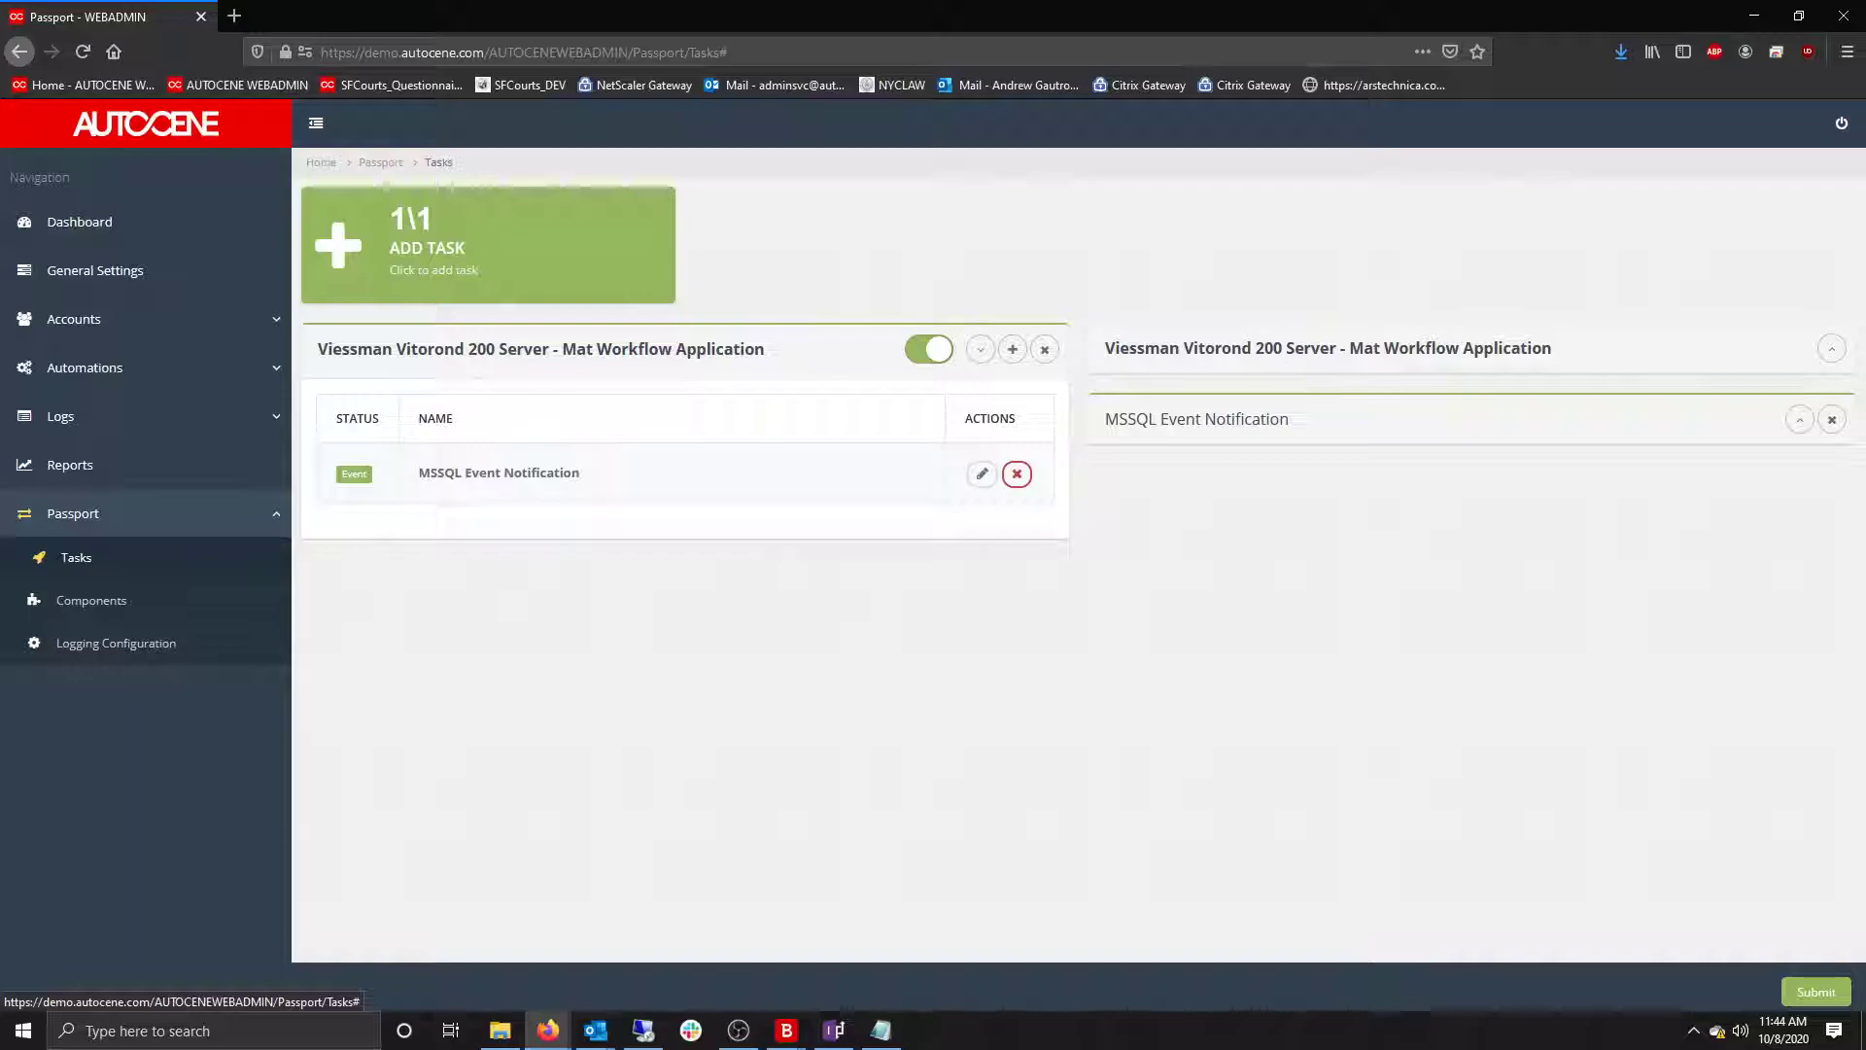
pyautogui.hotkey('alt', 'Tab')
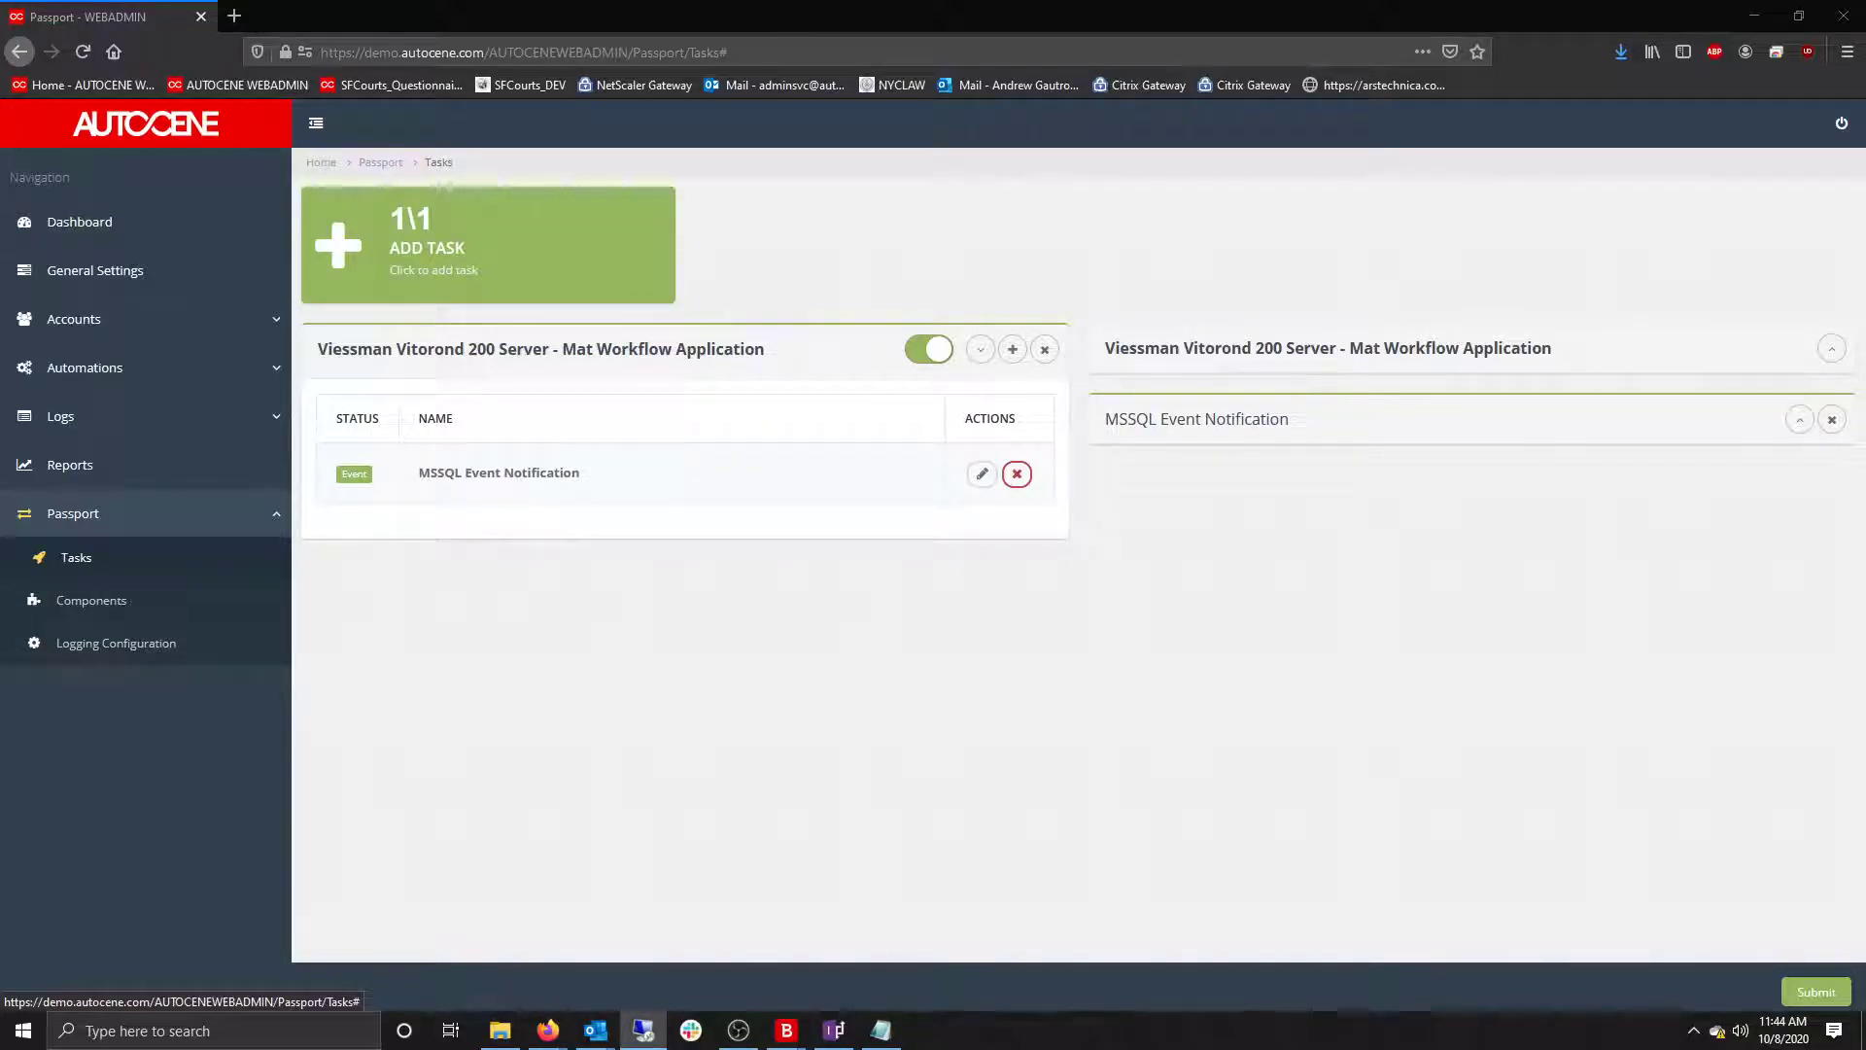
pyautogui.moveTo(1865, 74); pyautogui.dragTo(813, 72)
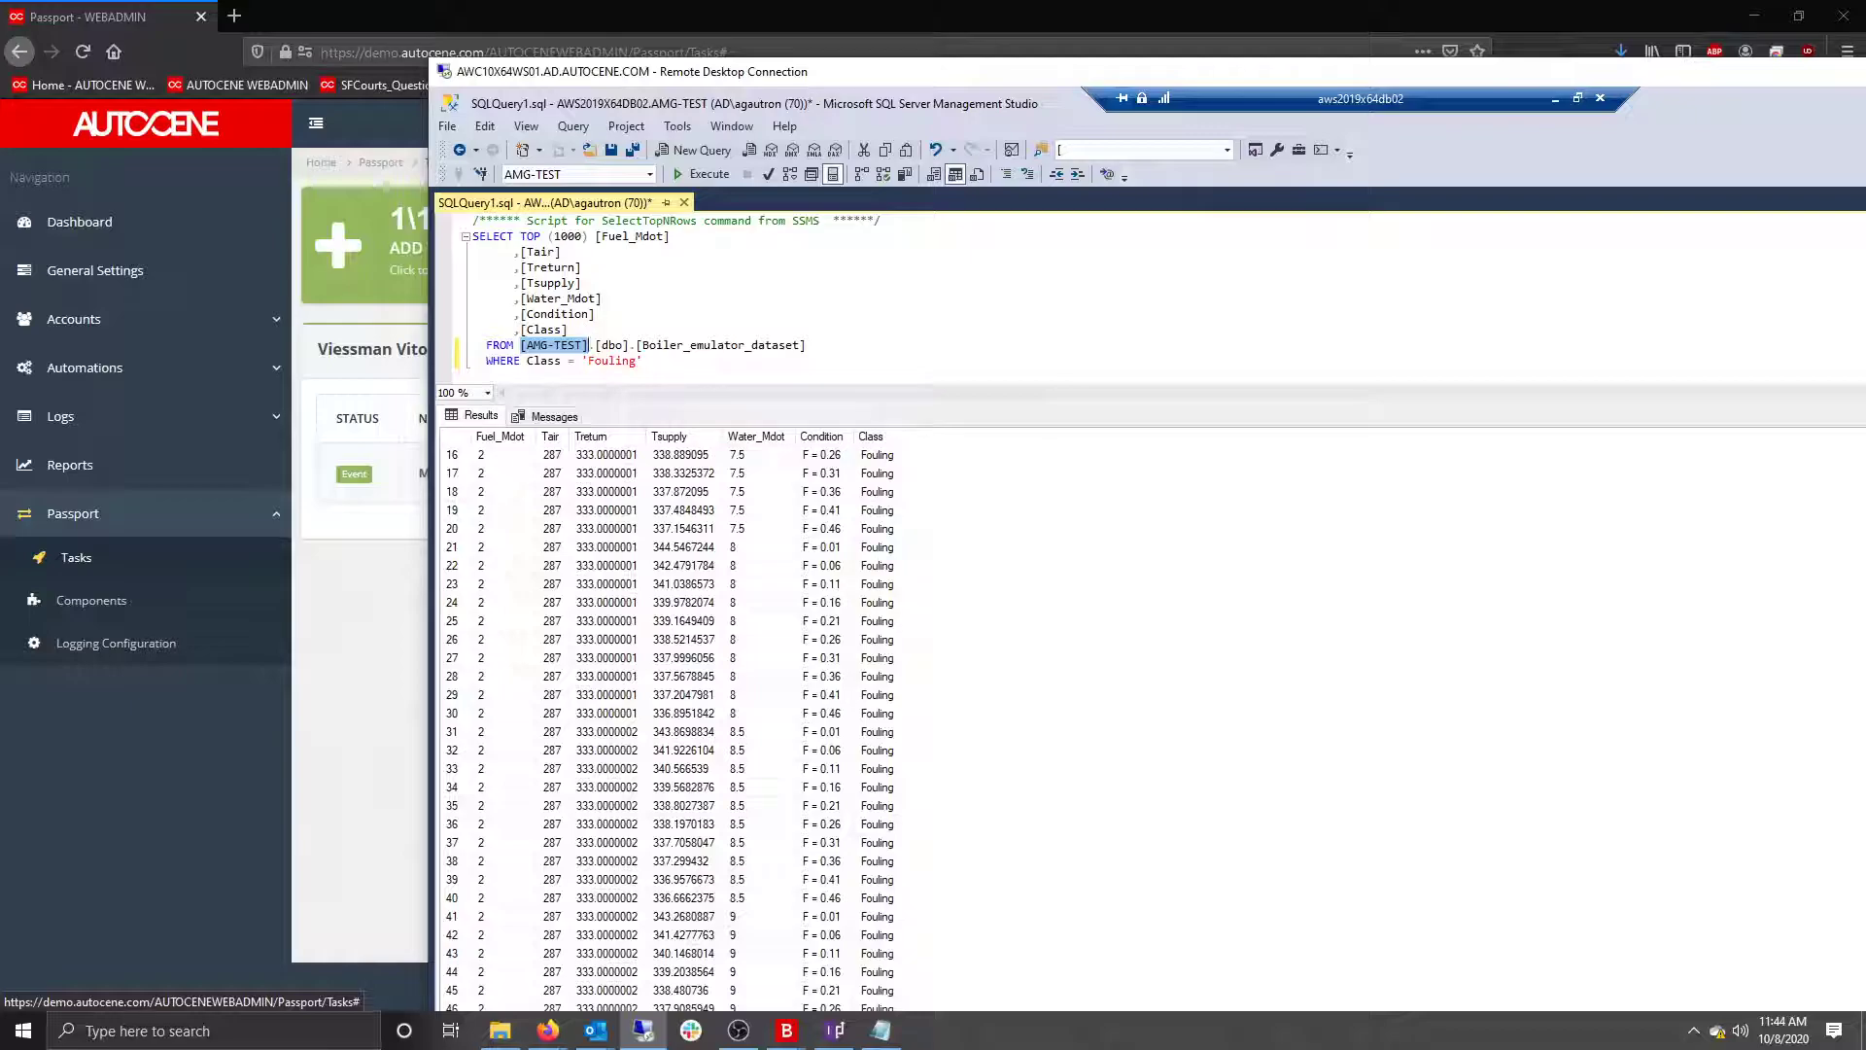
pyautogui.click(870, 473)
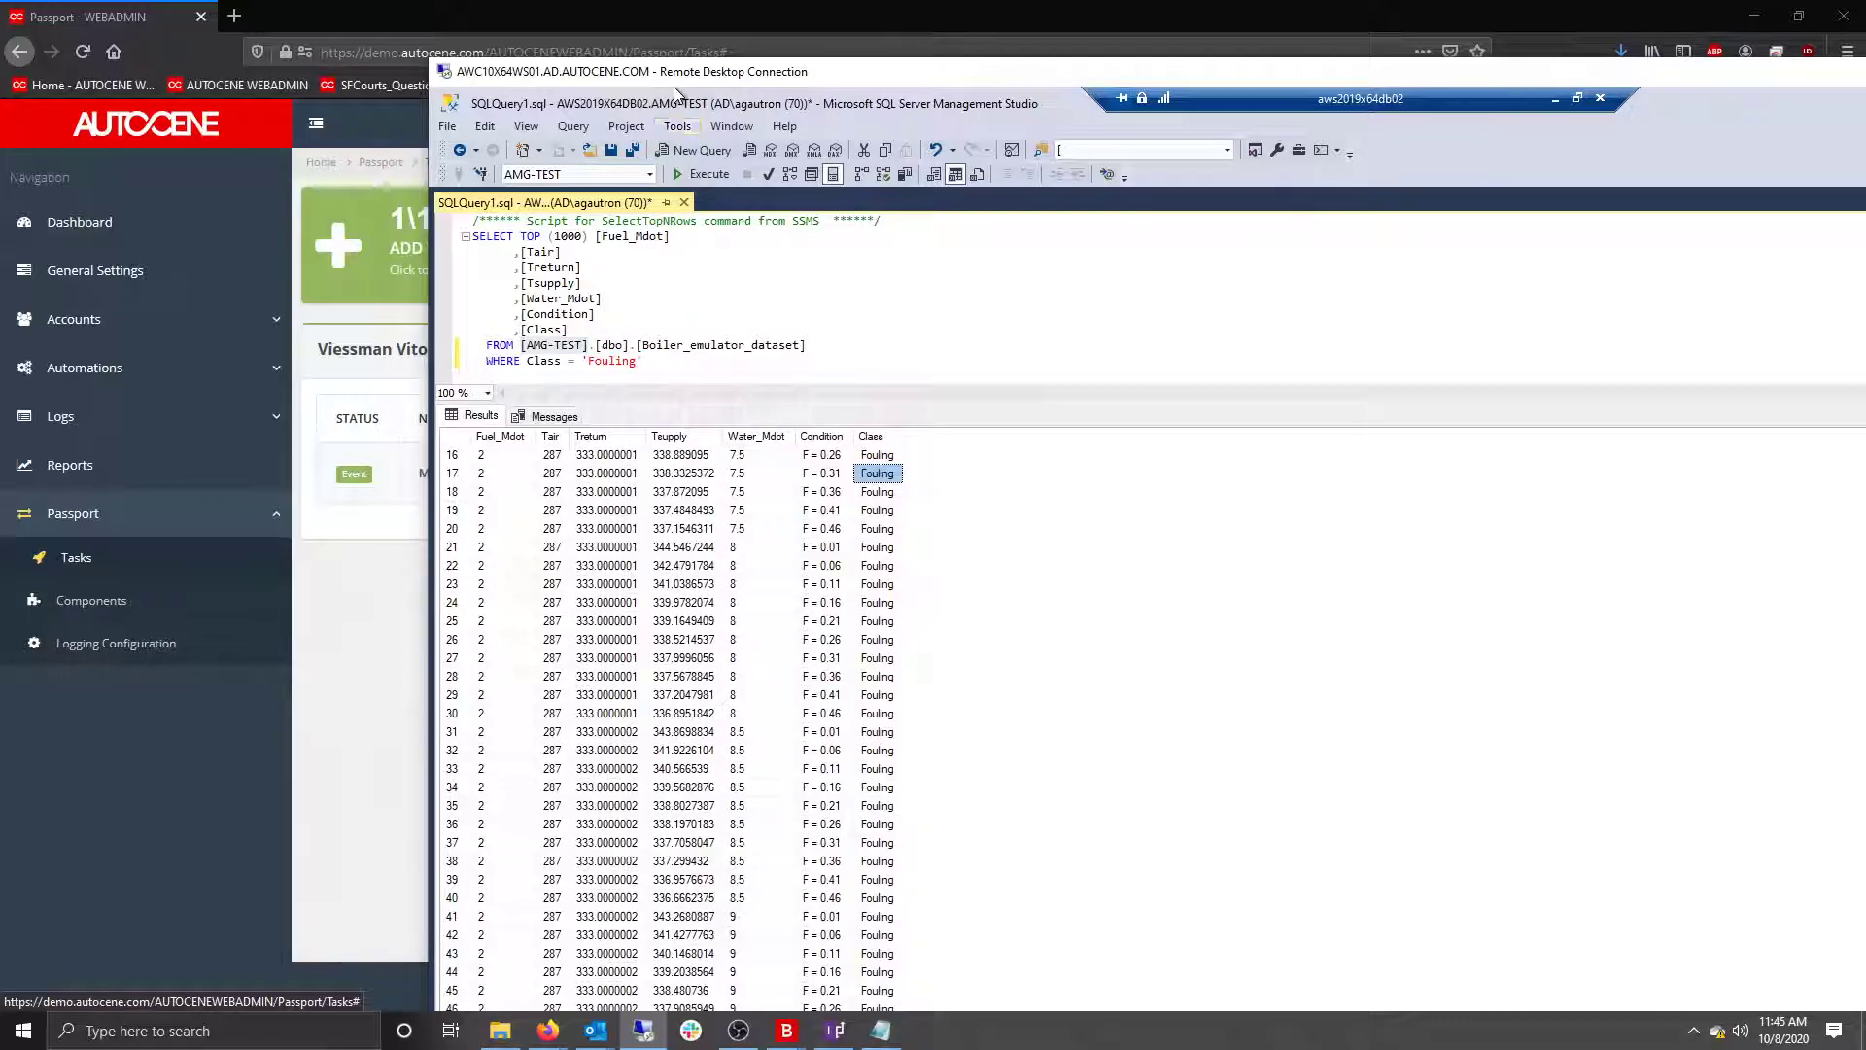
pyautogui.moveTo(679, 79); pyautogui.dragTo(1865, 243)
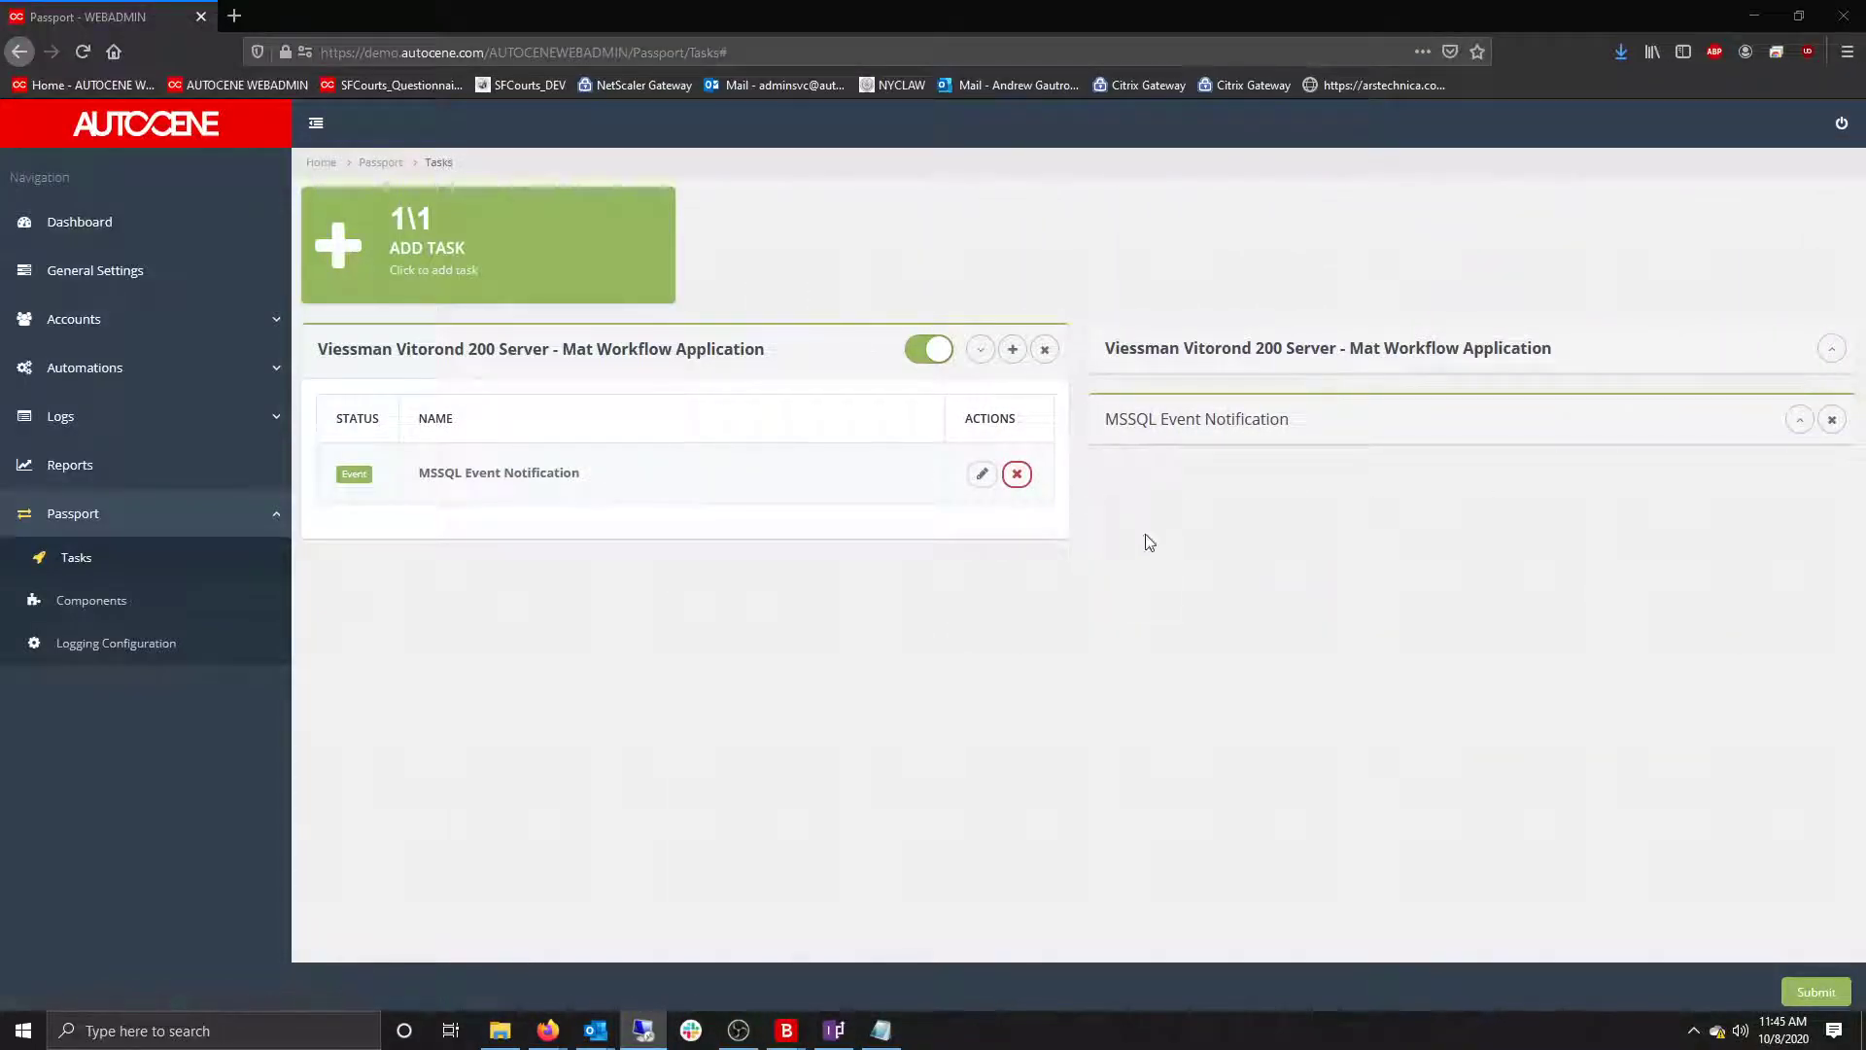
# Add an Empty Message Input Endpoint input to the task.
pyautogui.click(1012, 349)
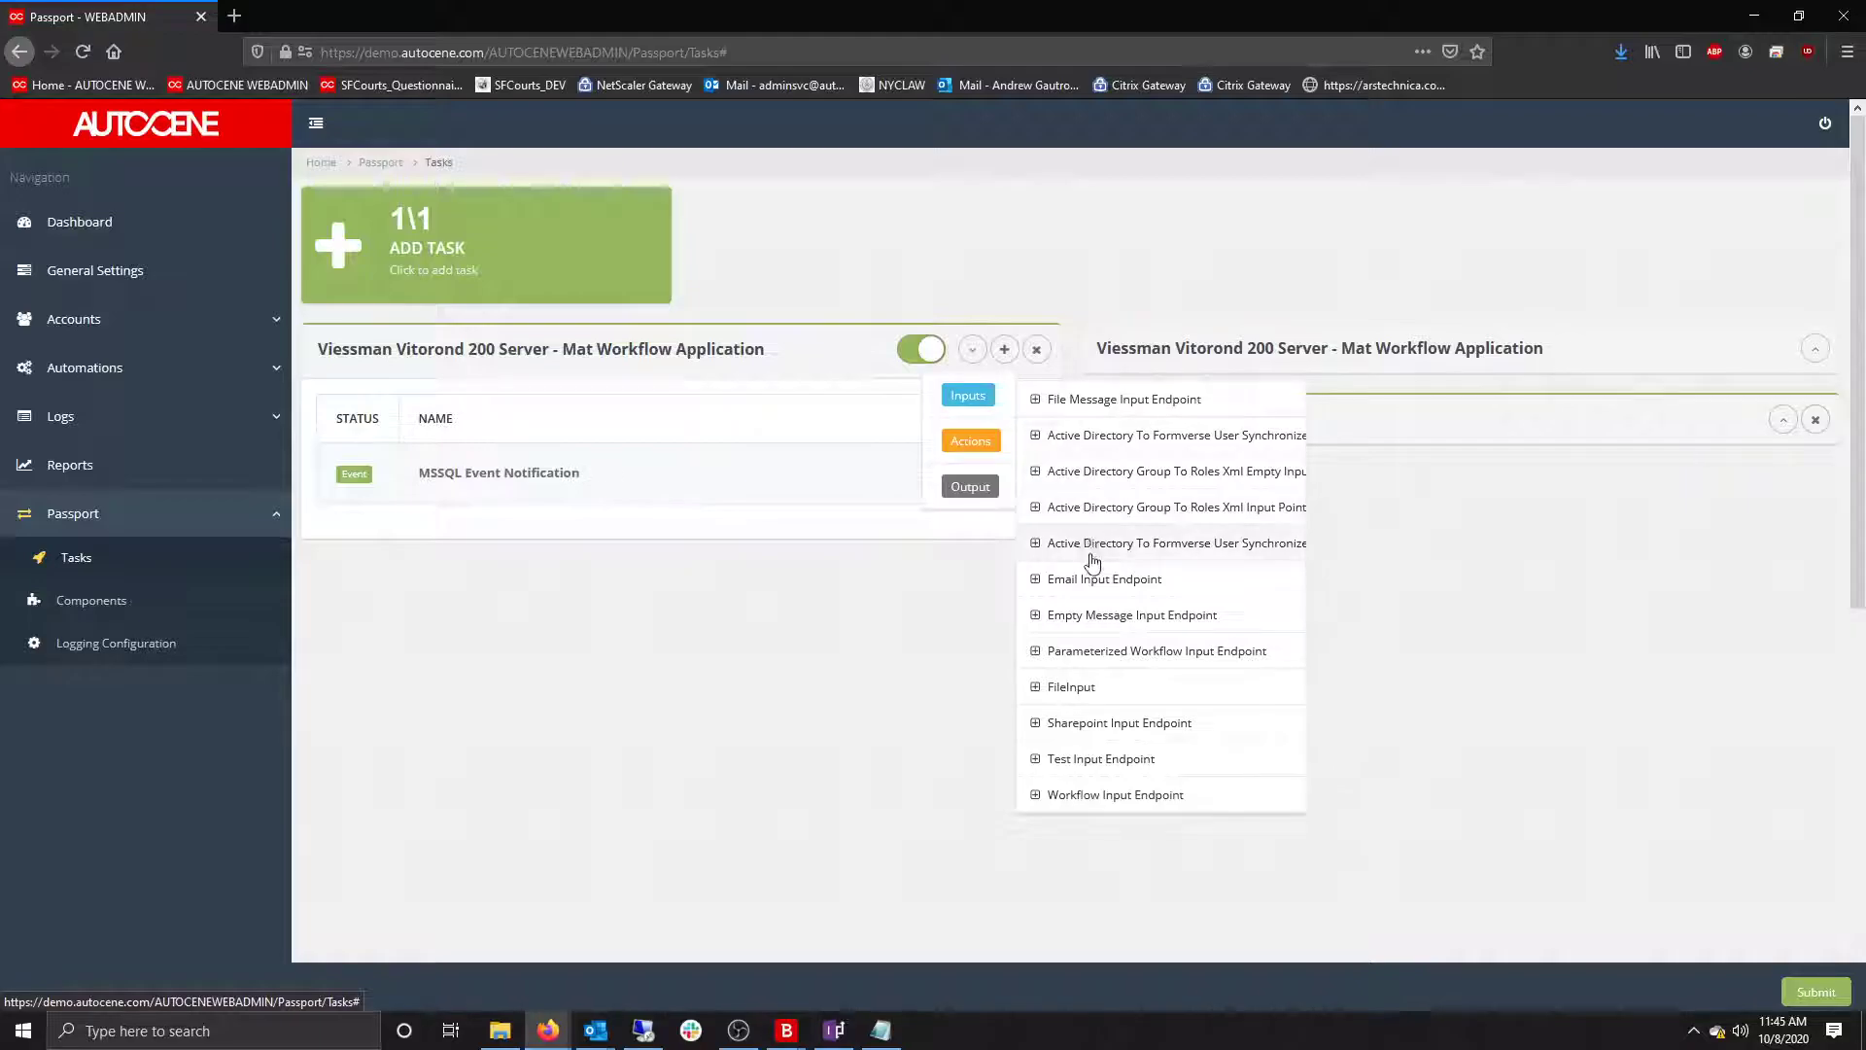
pyautogui.click(1093, 614)
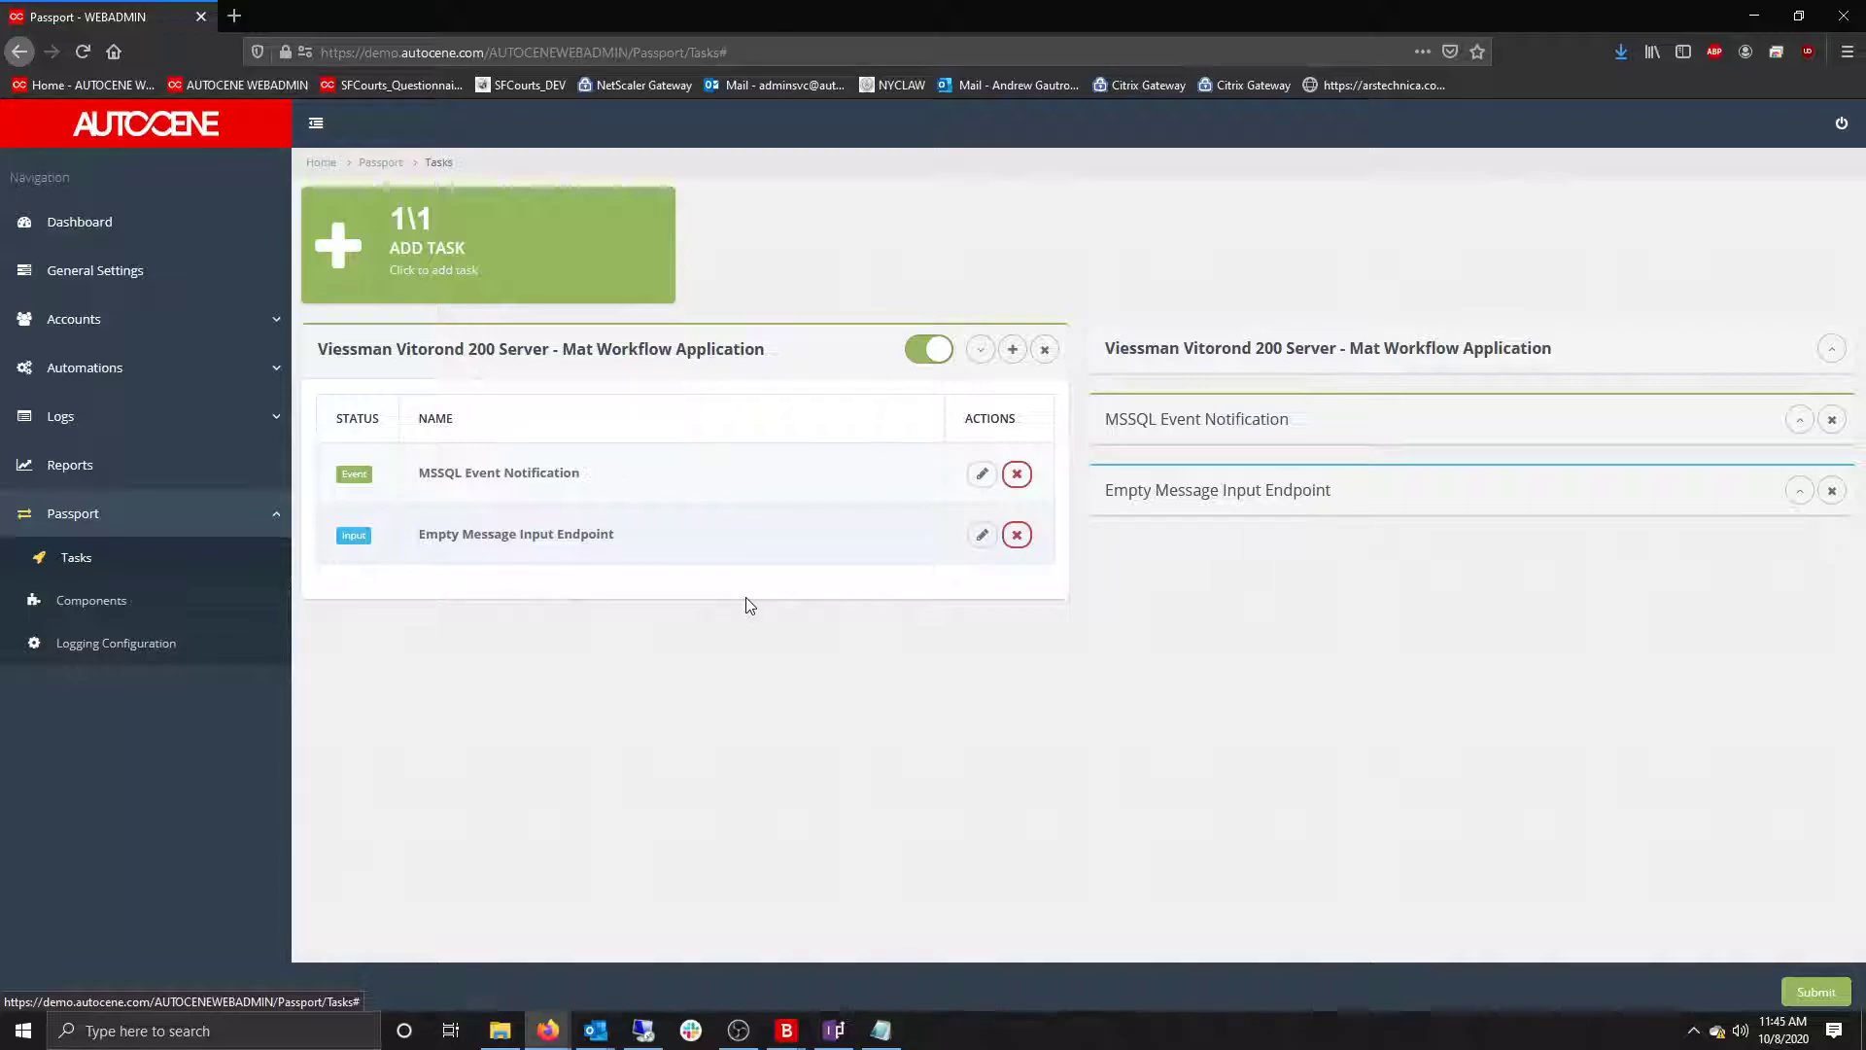
pyautogui.moveTo(1865, 163); pyautogui.dragTo(1865, 82)
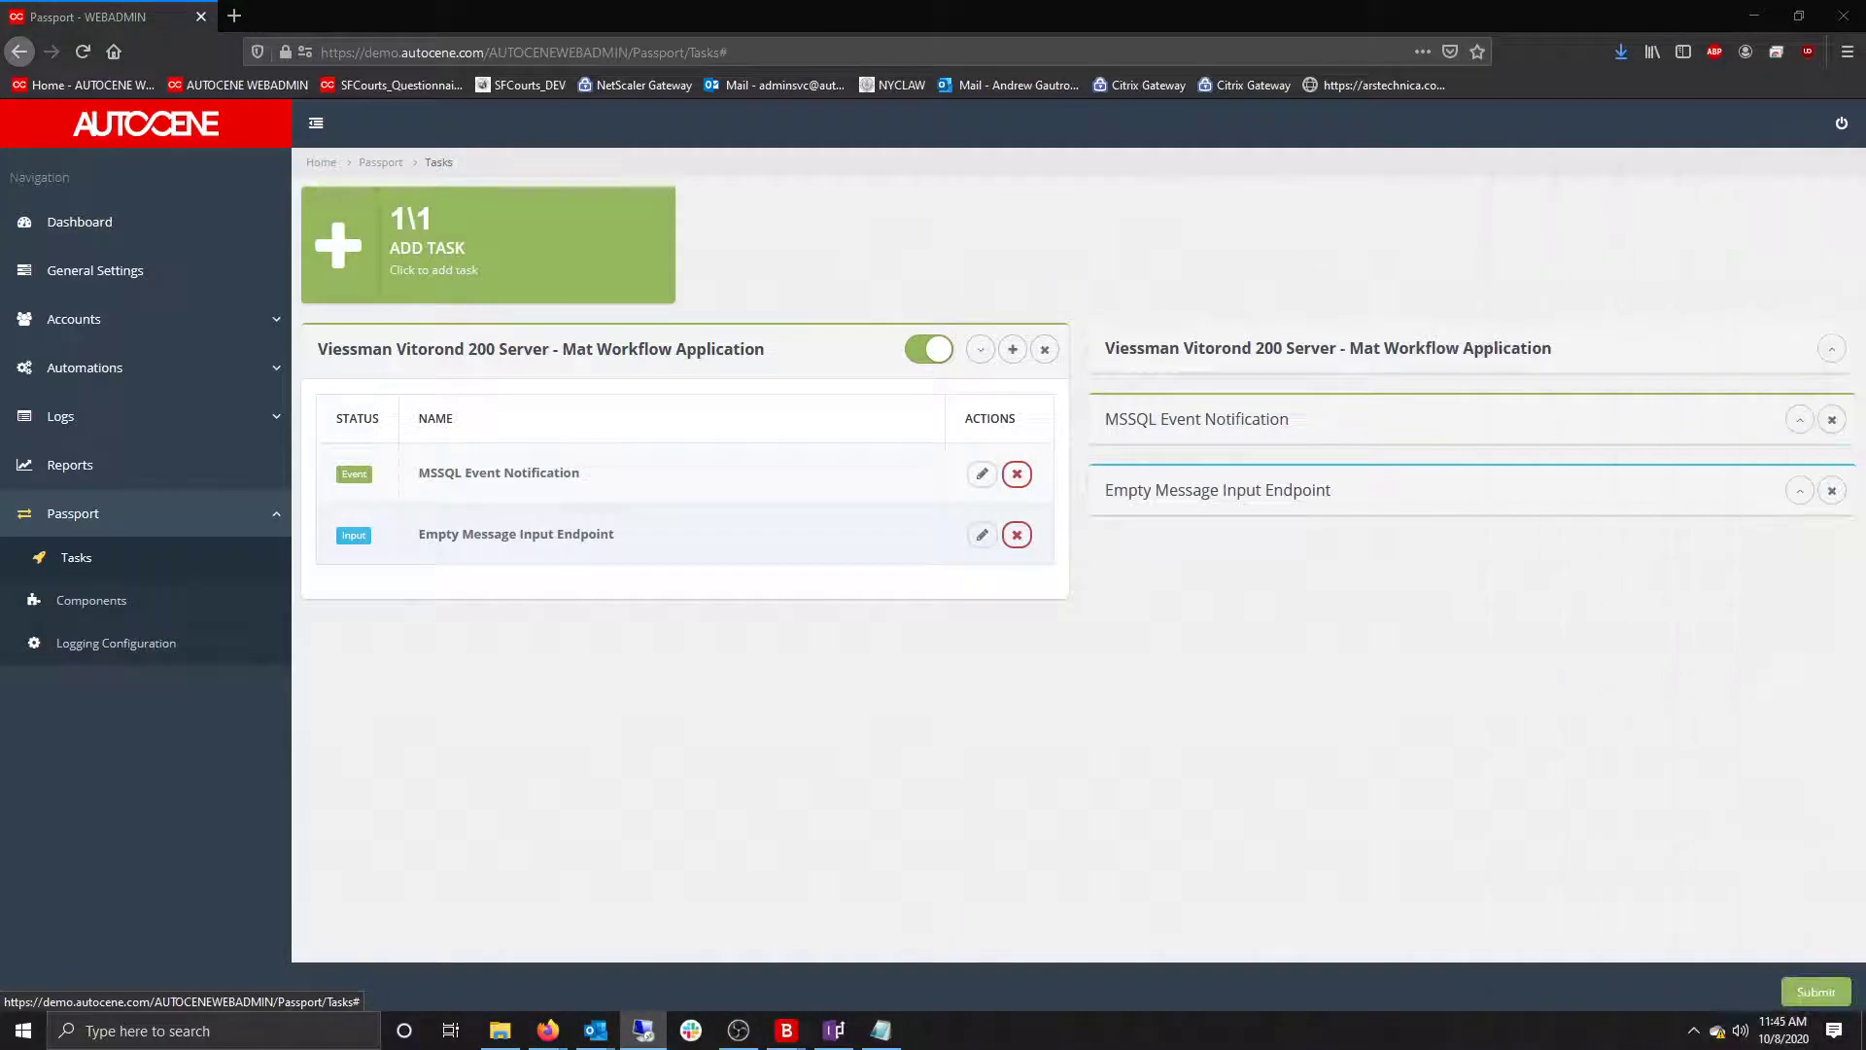
# Add a SqlAction action to the task and expand its settings.
pyautogui.click(1012, 349)
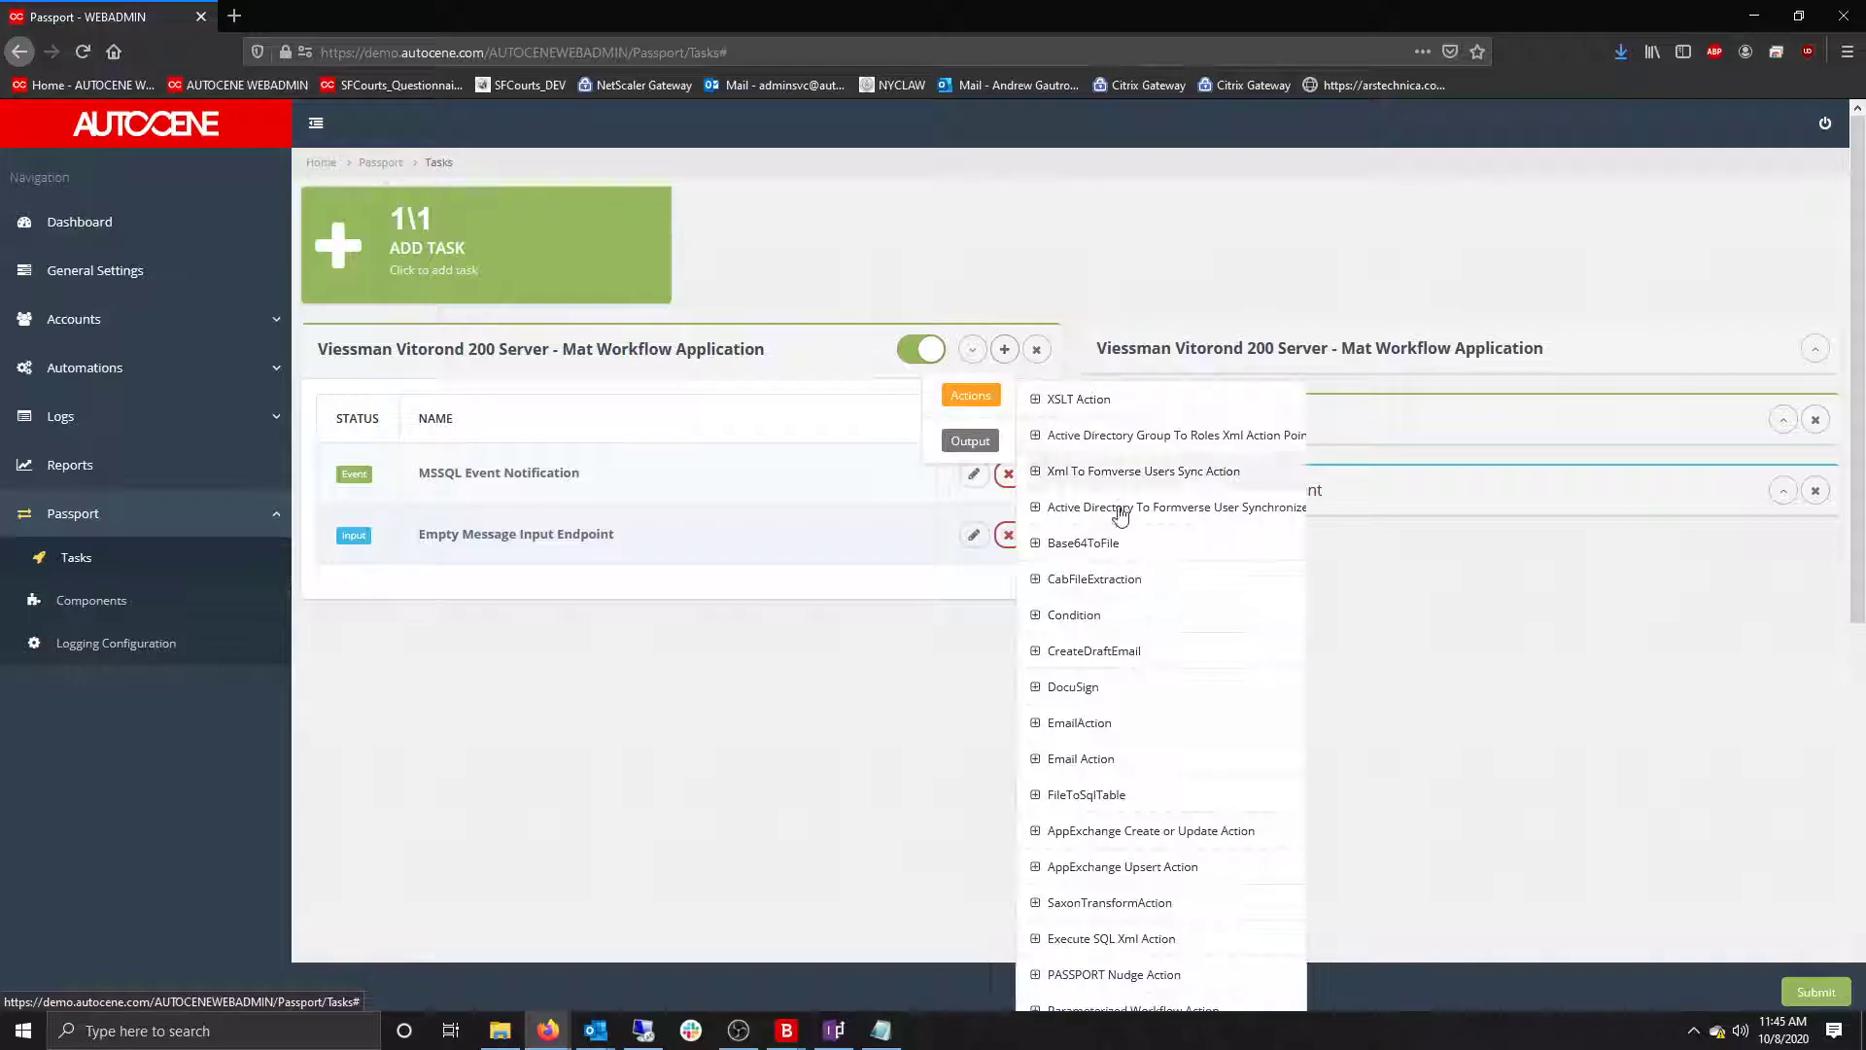
pyautogui.scroll(-5, 1116, 671)
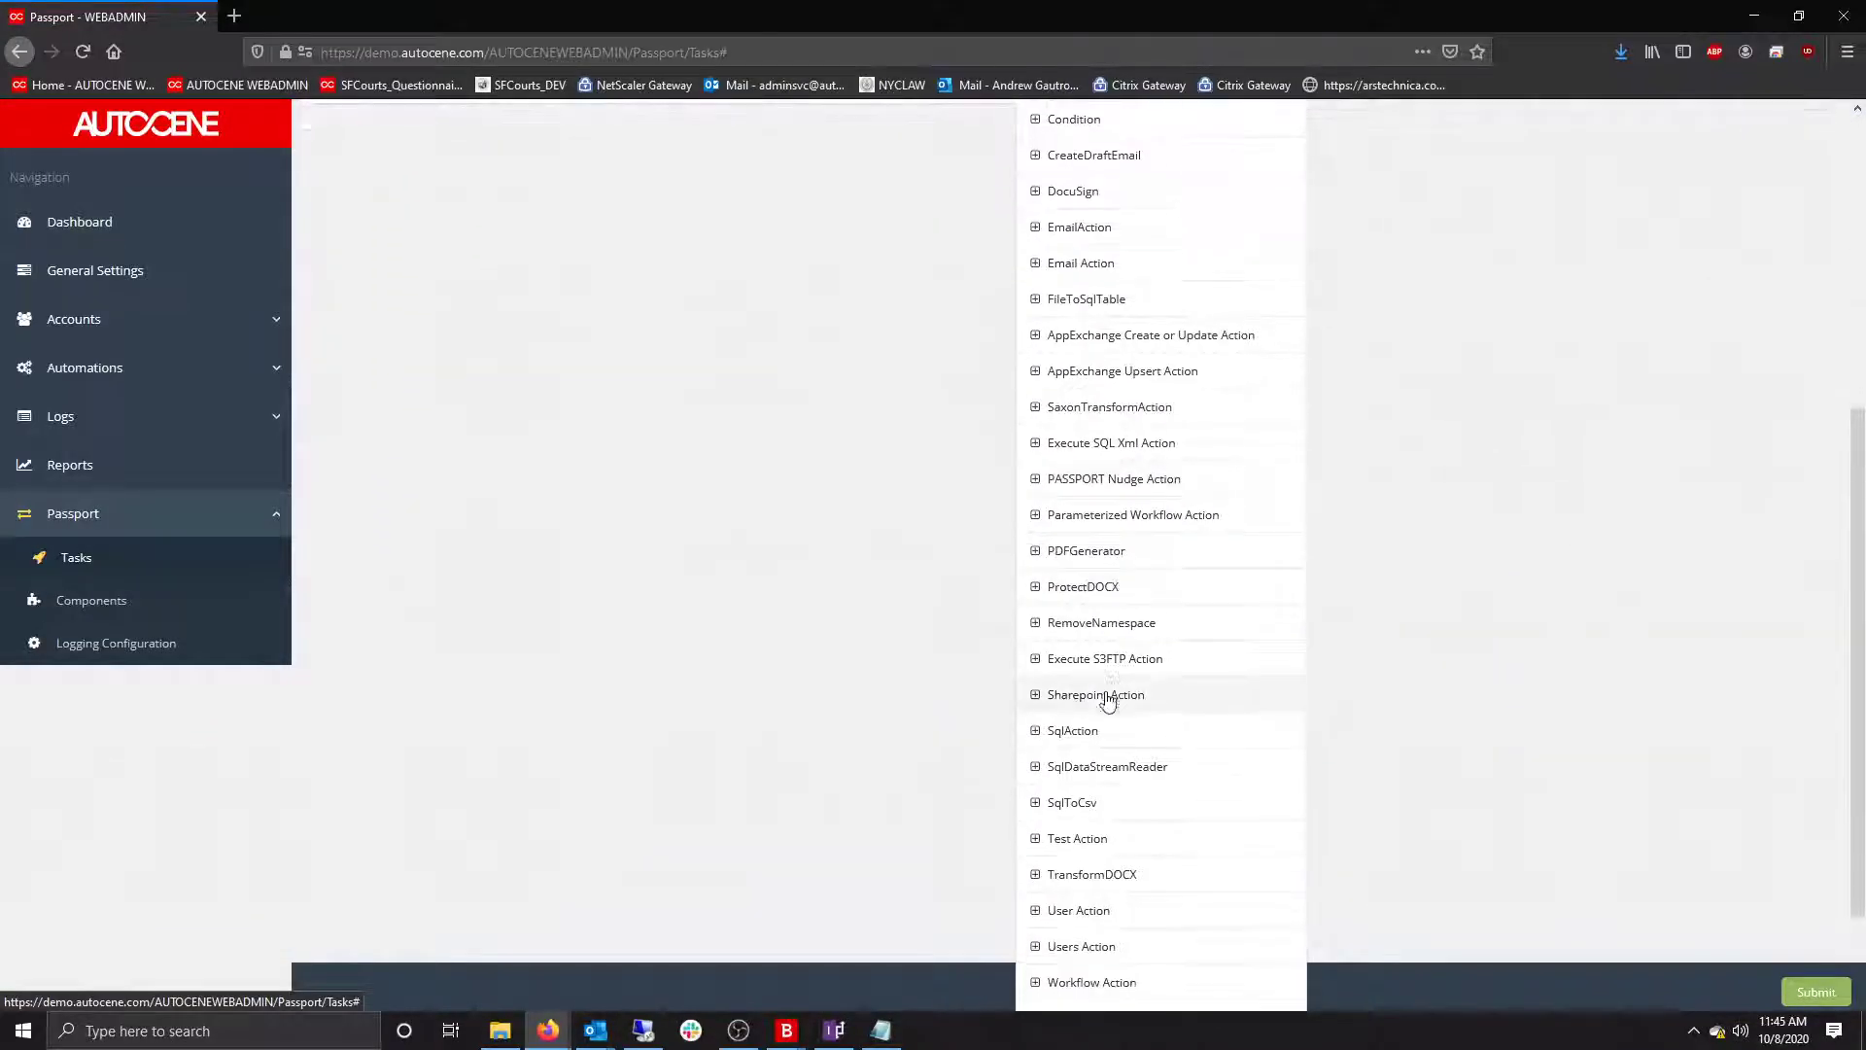
pyautogui.click(1083, 734)
pyautogui.moveTo(417, 600); pyautogui.dragTo(481, 597)
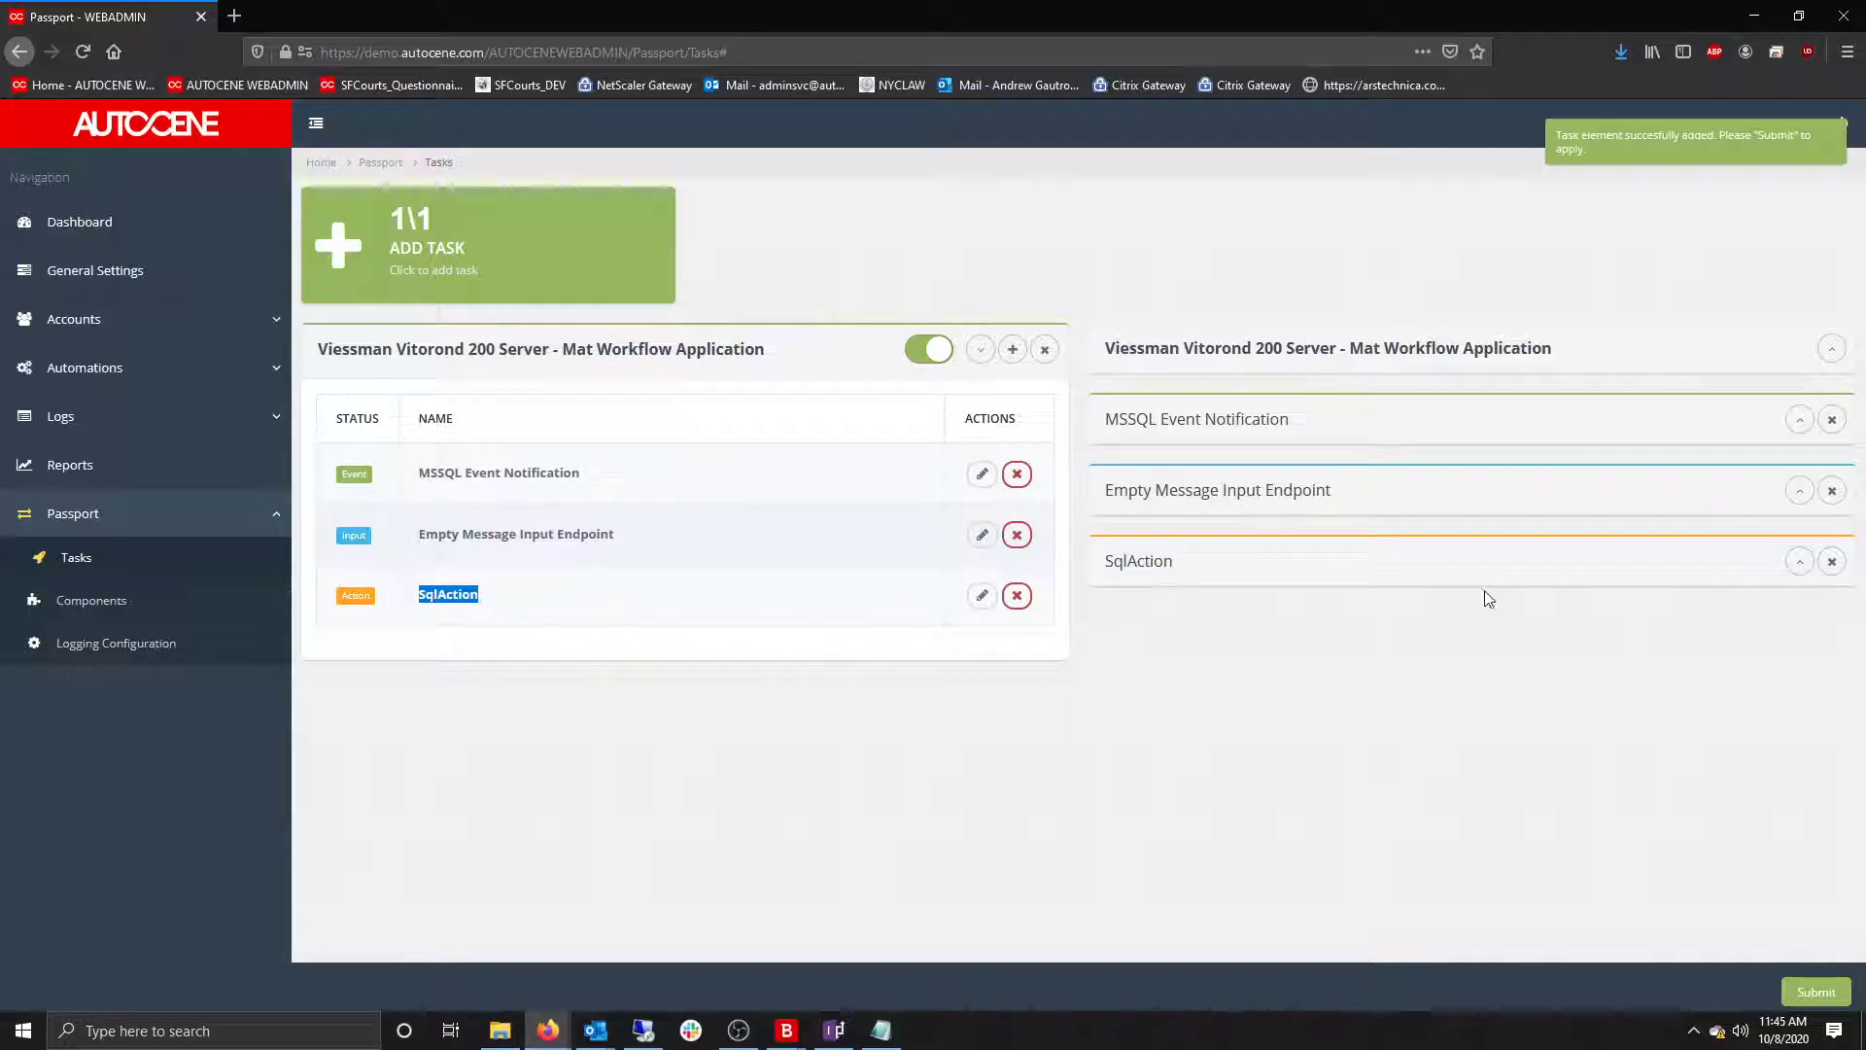
pyautogui.click(1797, 565)
pyautogui.scroll(-3, 1653, 651)
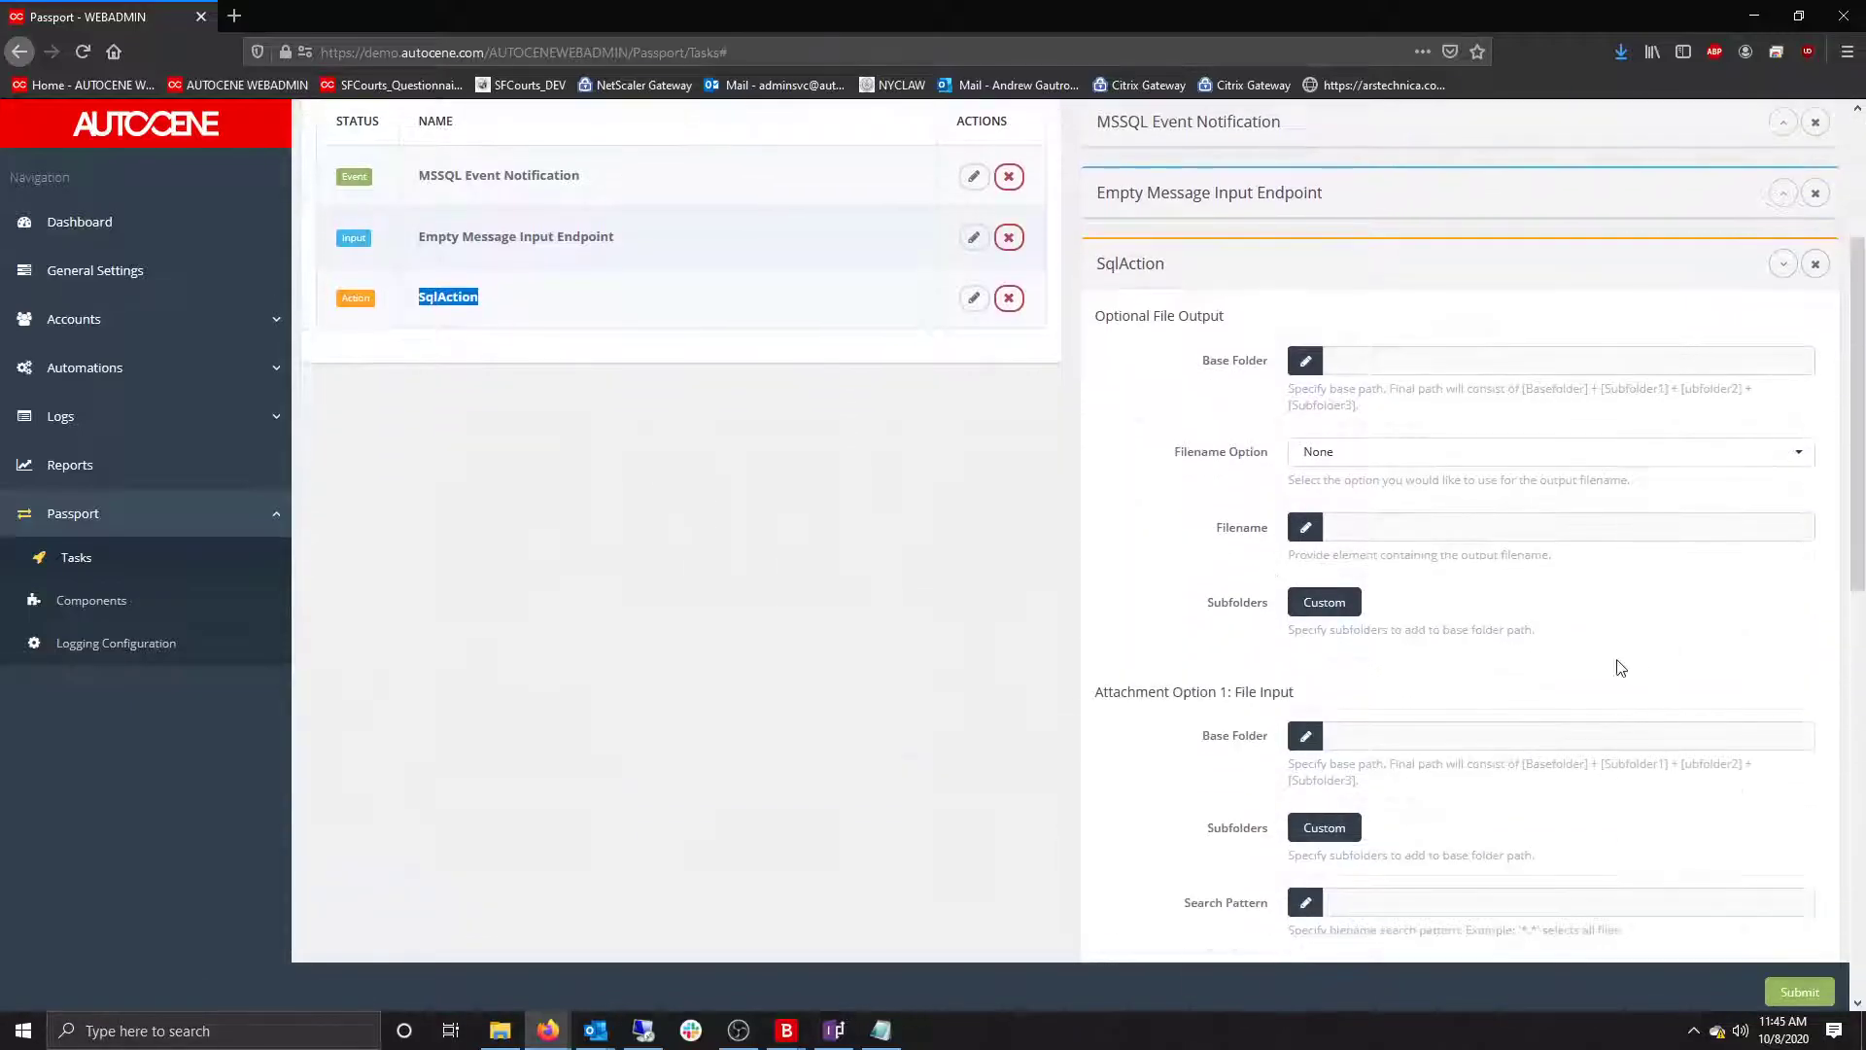
pyautogui.scroll(-10, 1626, 667)
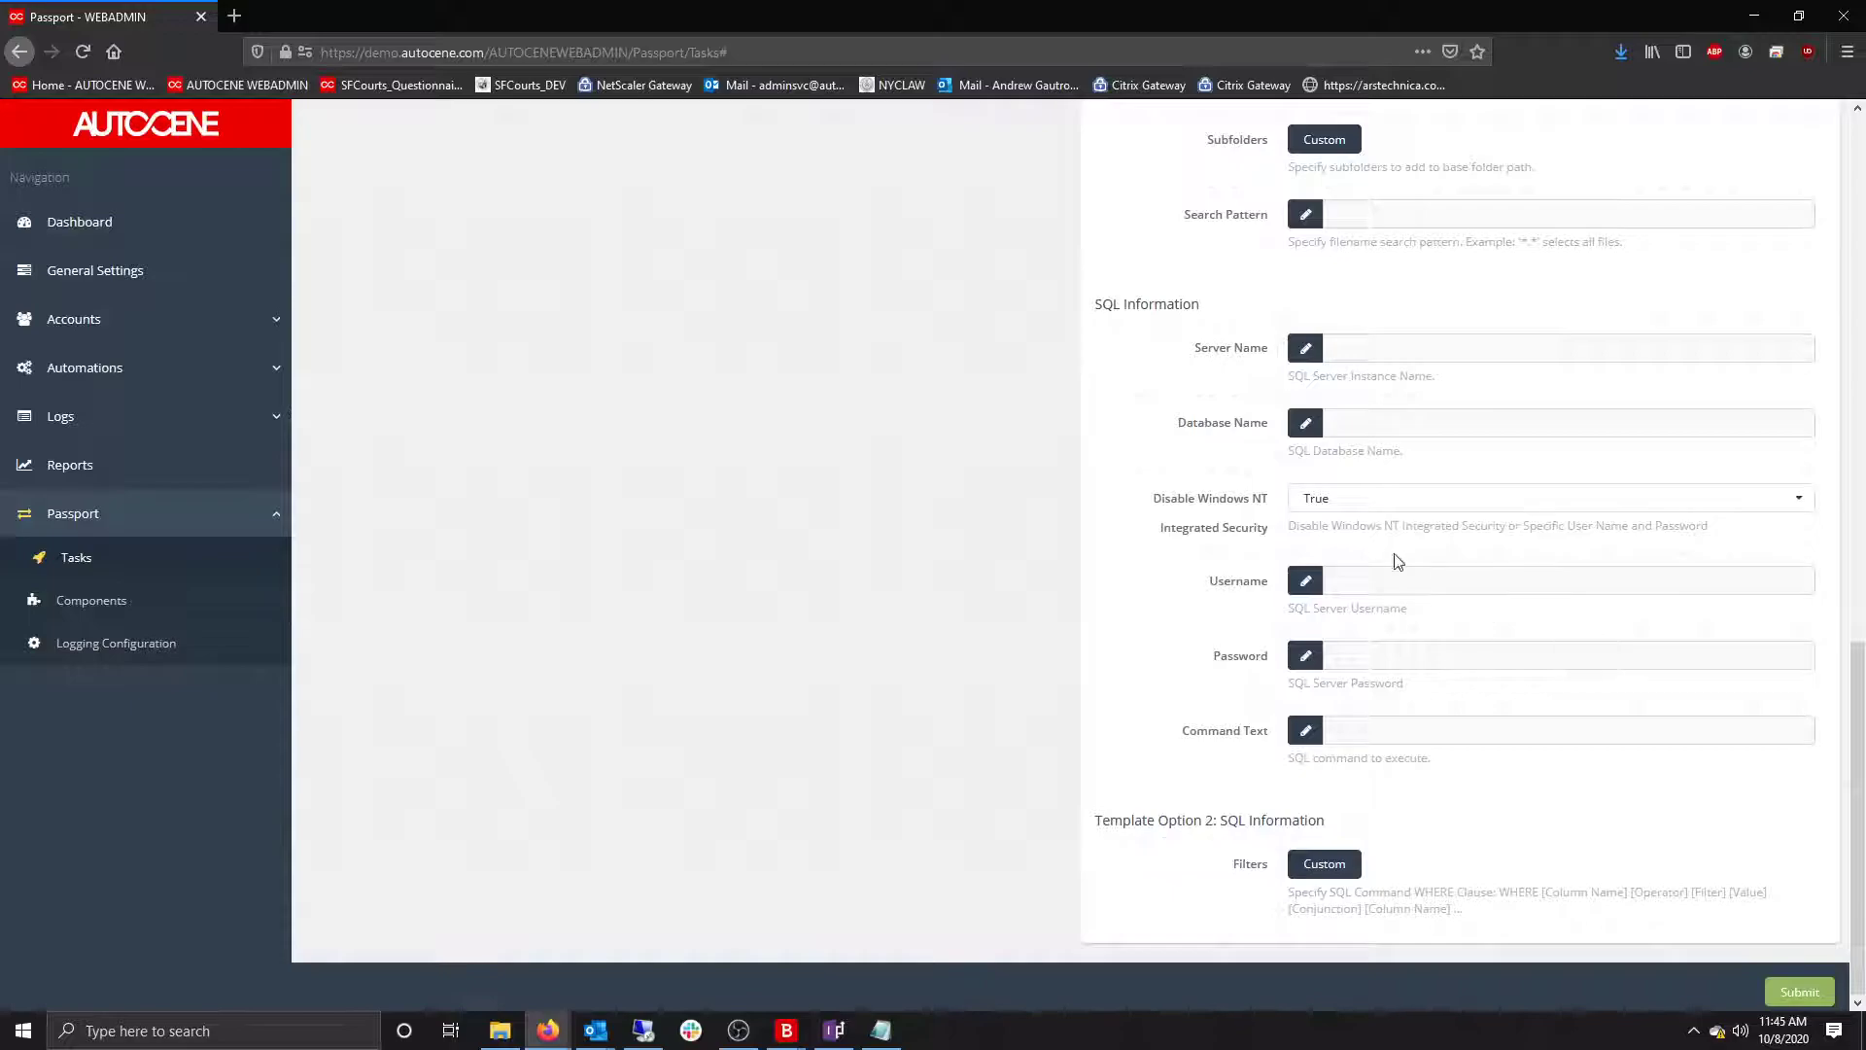
# Set the SqlAction server to Server, database AMG-TEST, and Disable Windows NT Integrated Security to False.
pyautogui.click(1371, 348)
pyautogui.hotkey('alt', 'Tab')
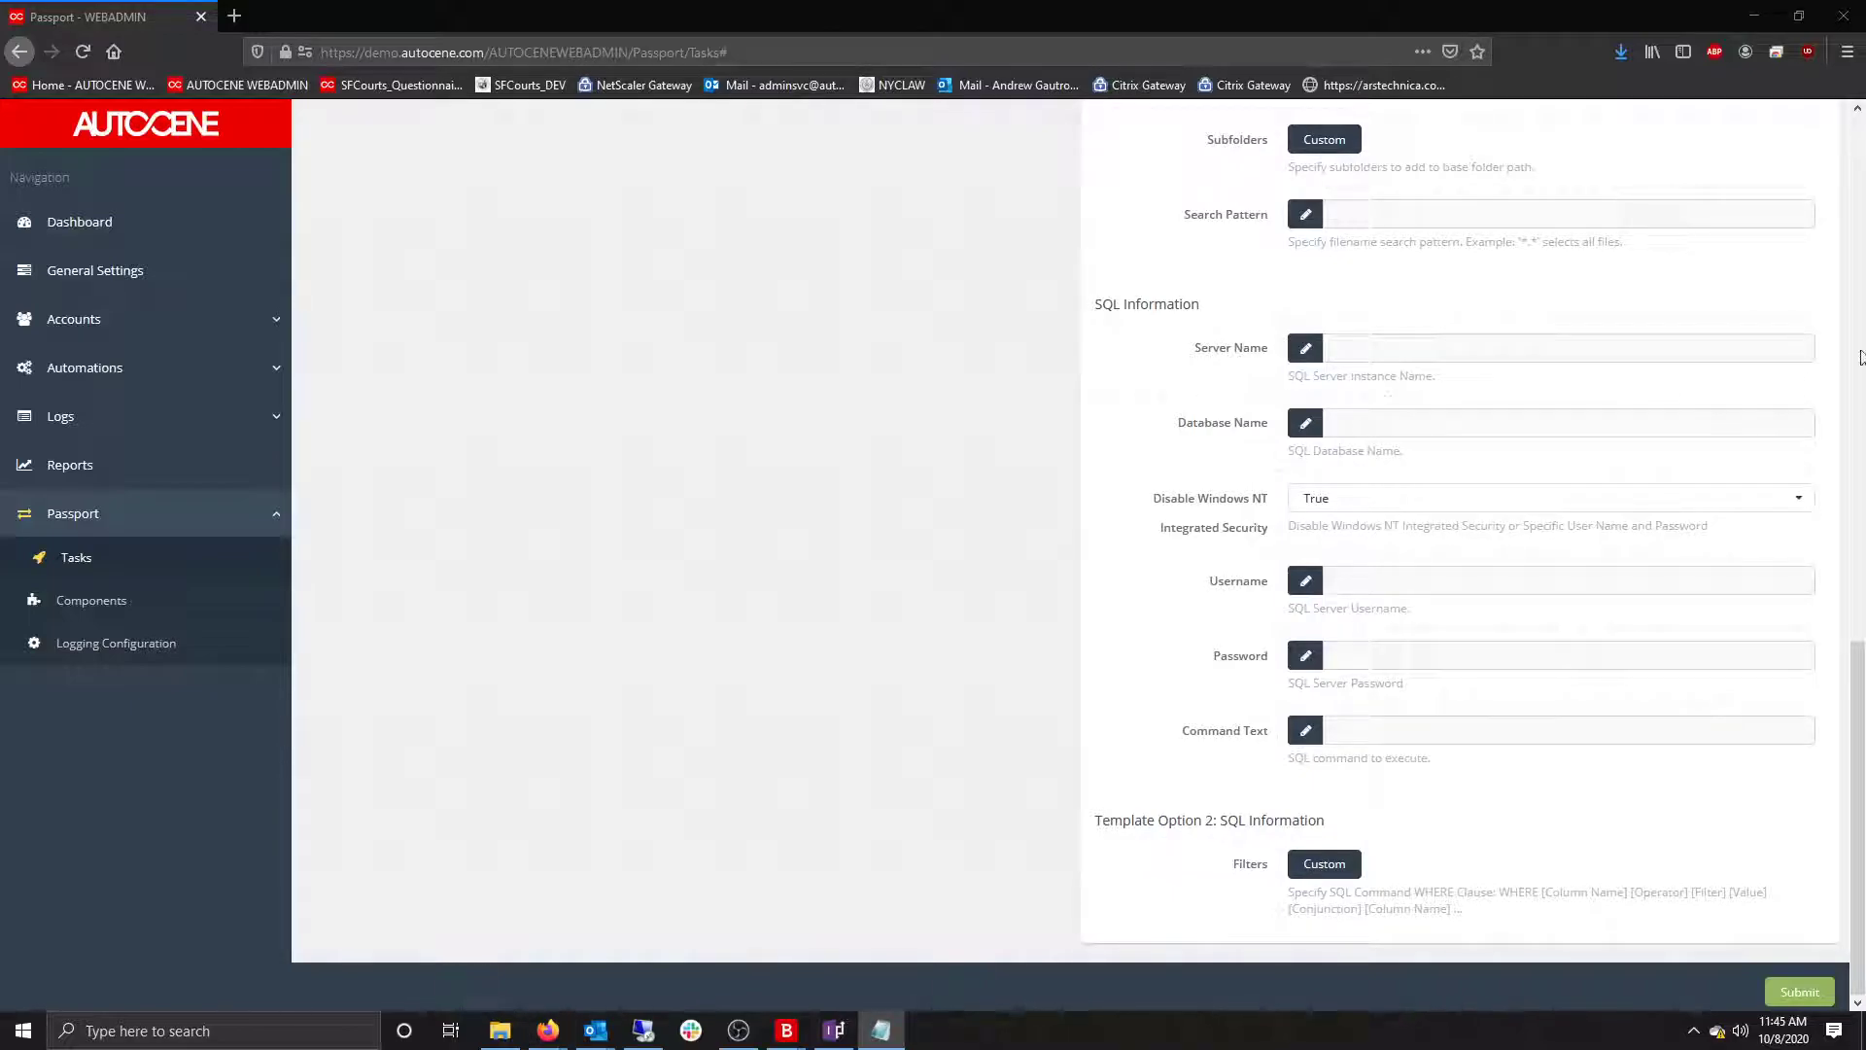
pyautogui.hotkey('alt', 'Tab')
pyautogui.write('Server')
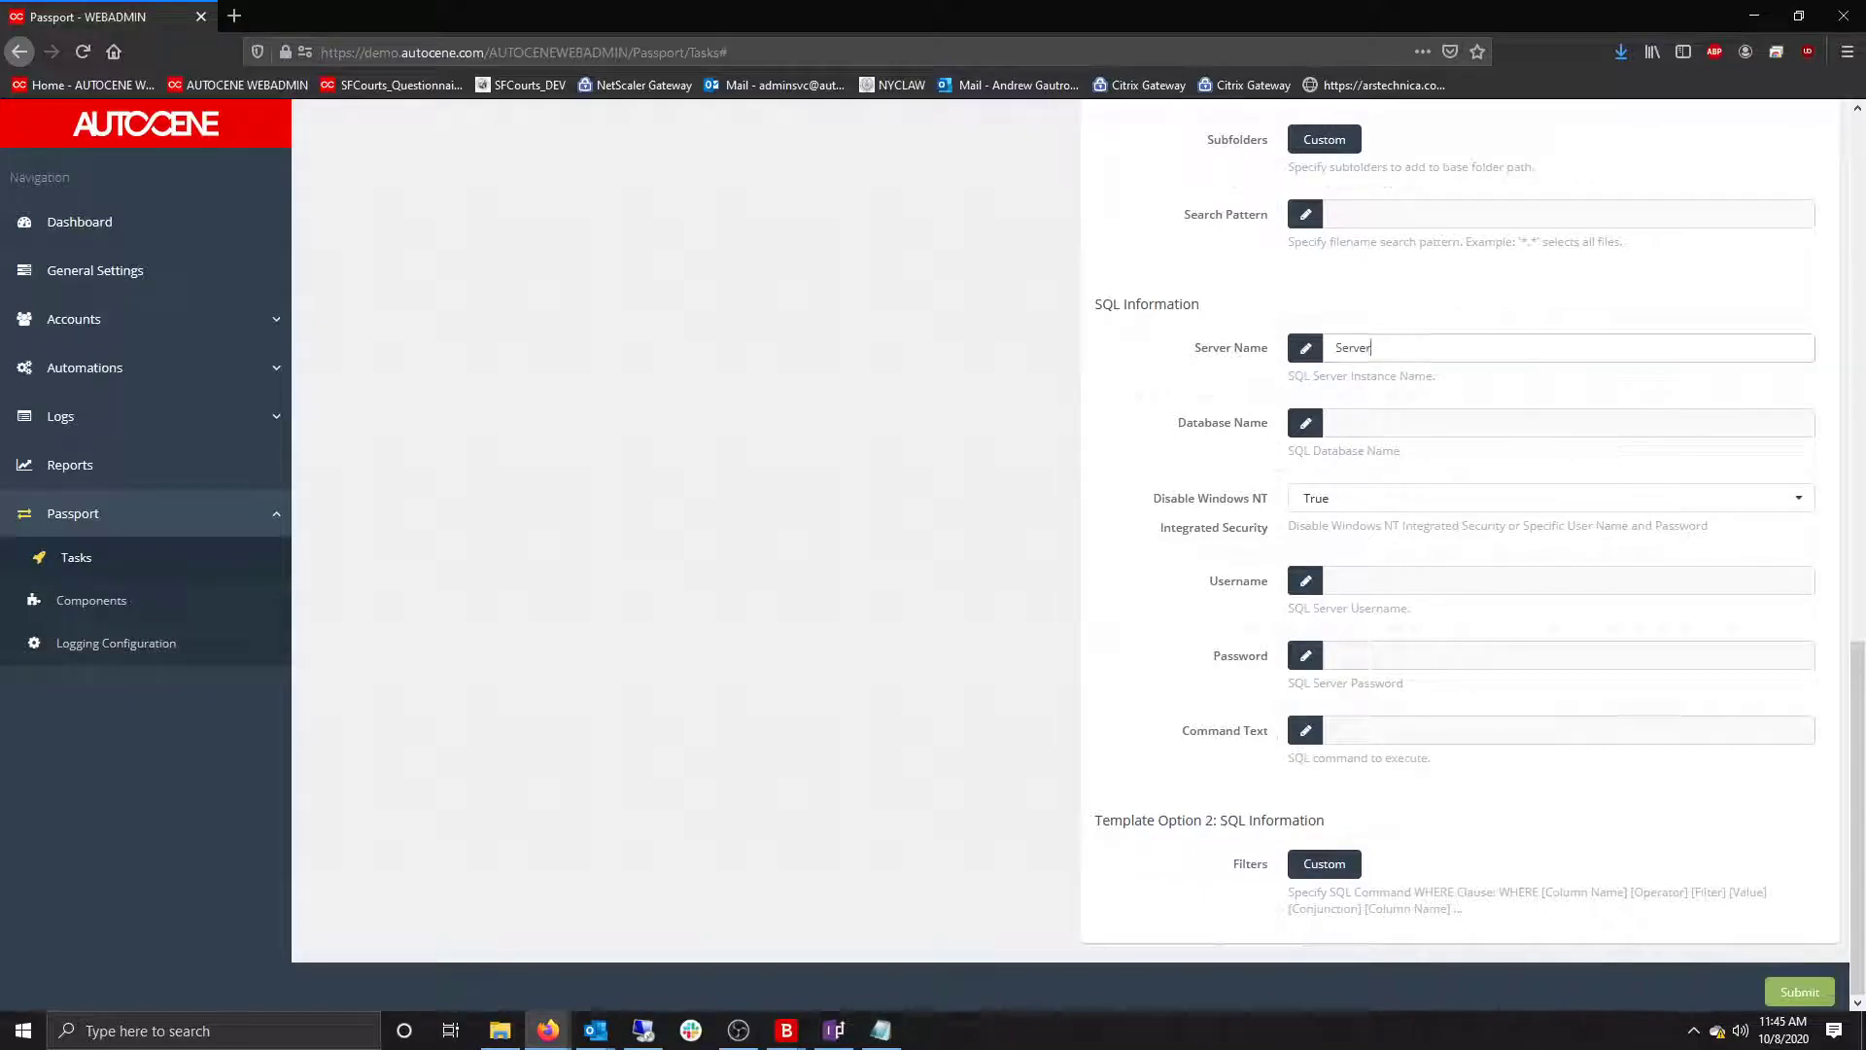
pyautogui.click(1345, 422)
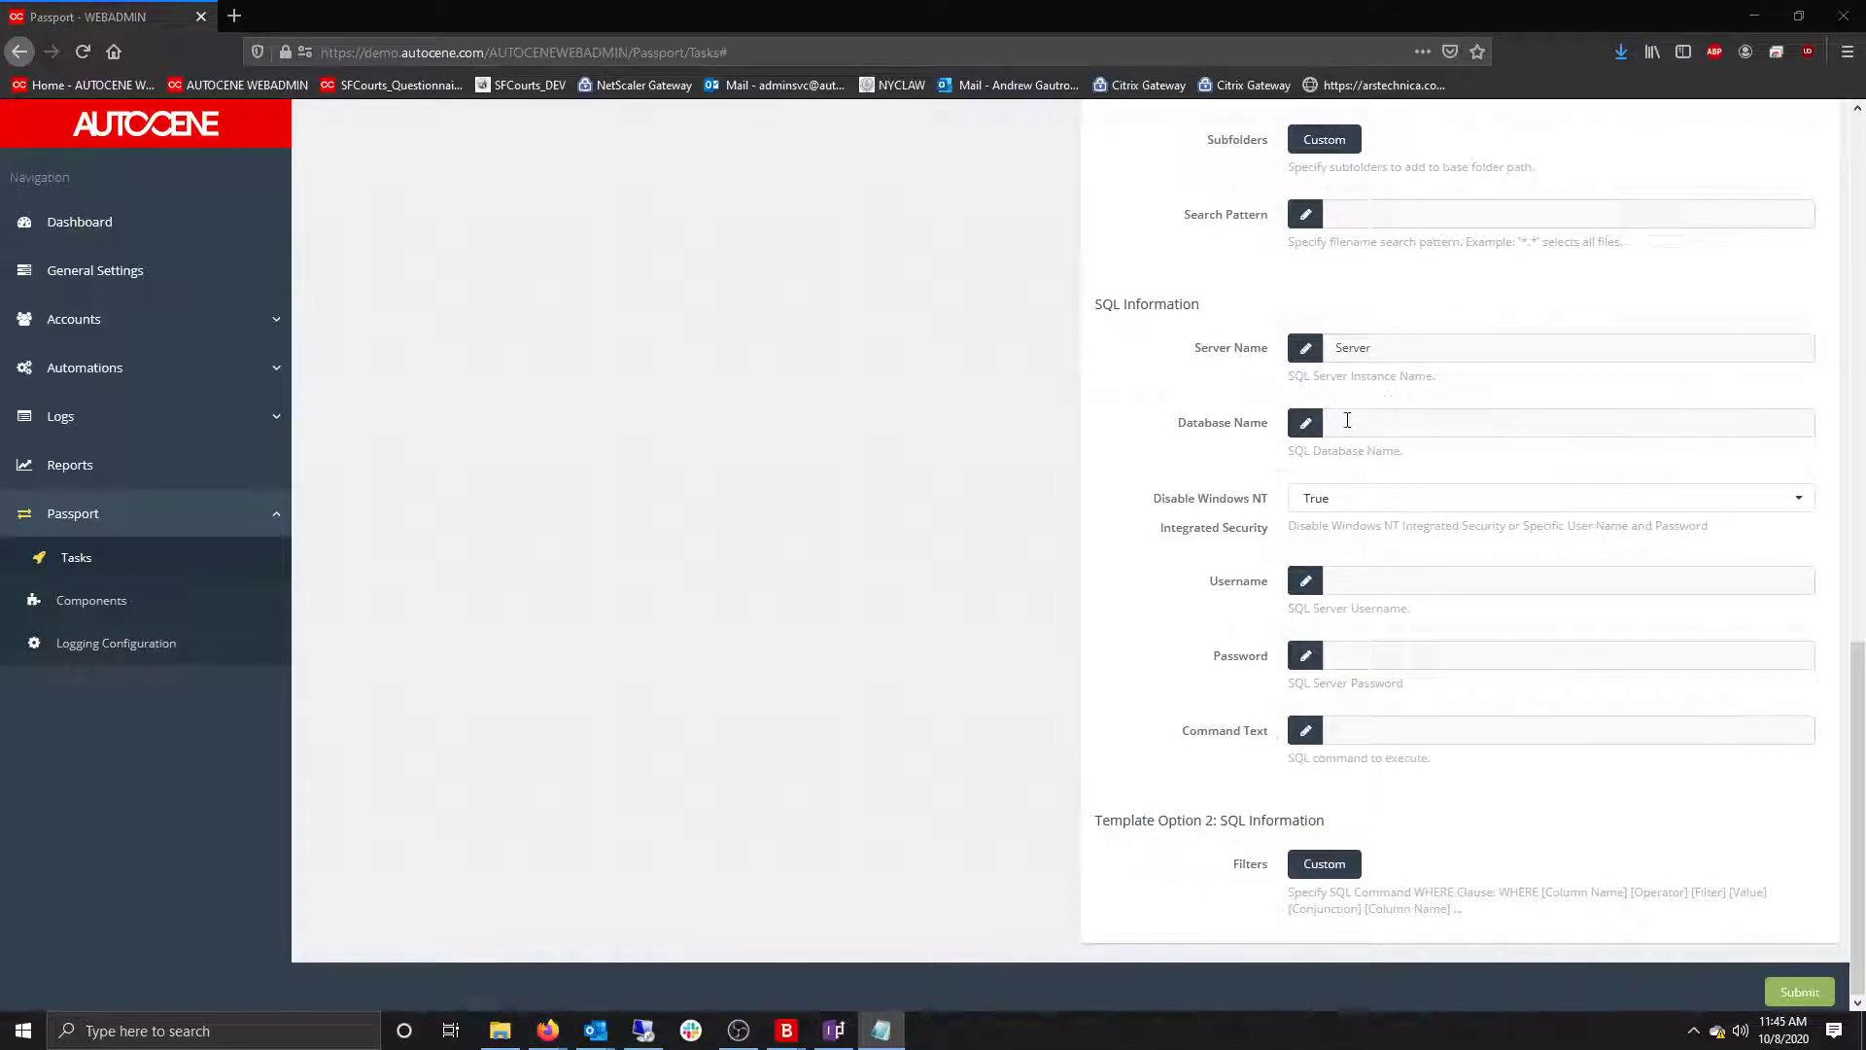
pyautogui.write('AMG-TEST')
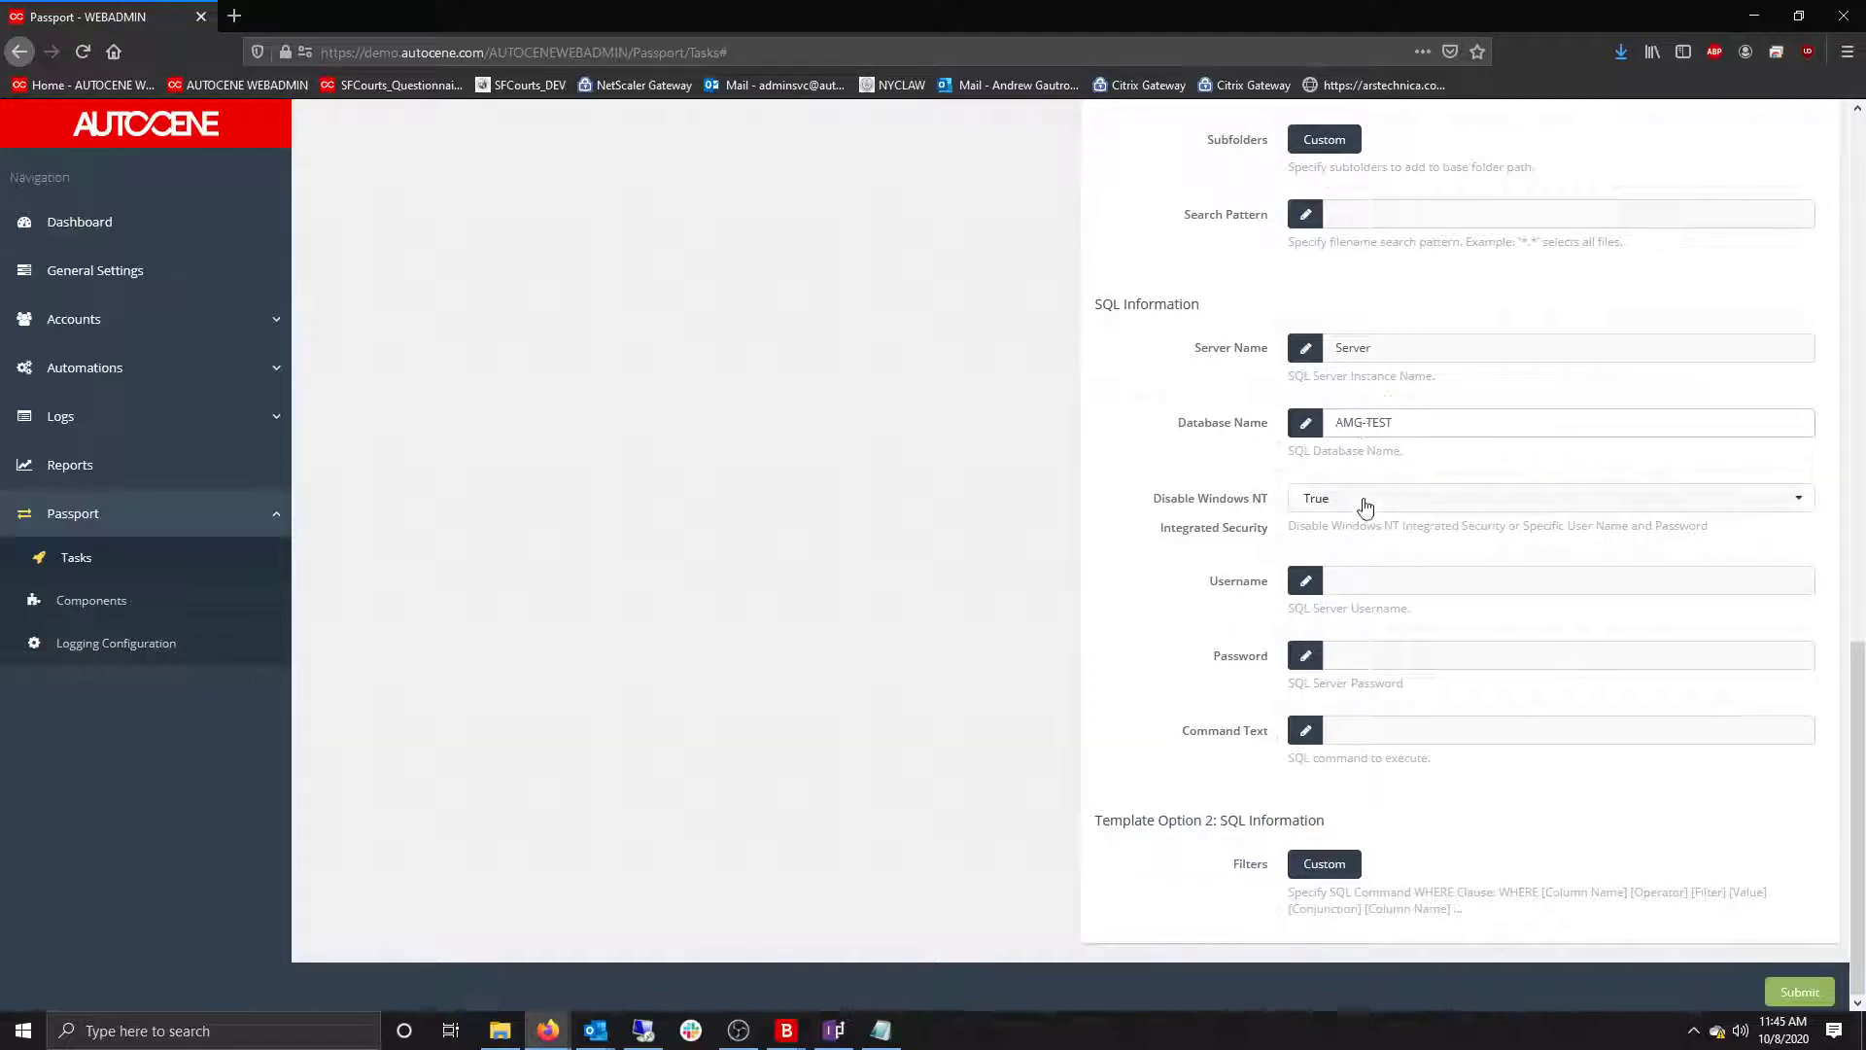
pyautogui.click(1354, 507)
pyautogui.click(1324, 572)
# Enter the command text SELECT * FROM [dbo].[Boiler_emulator_dataset_changetable].
pyautogui.hotkey('alt', 'Tab')
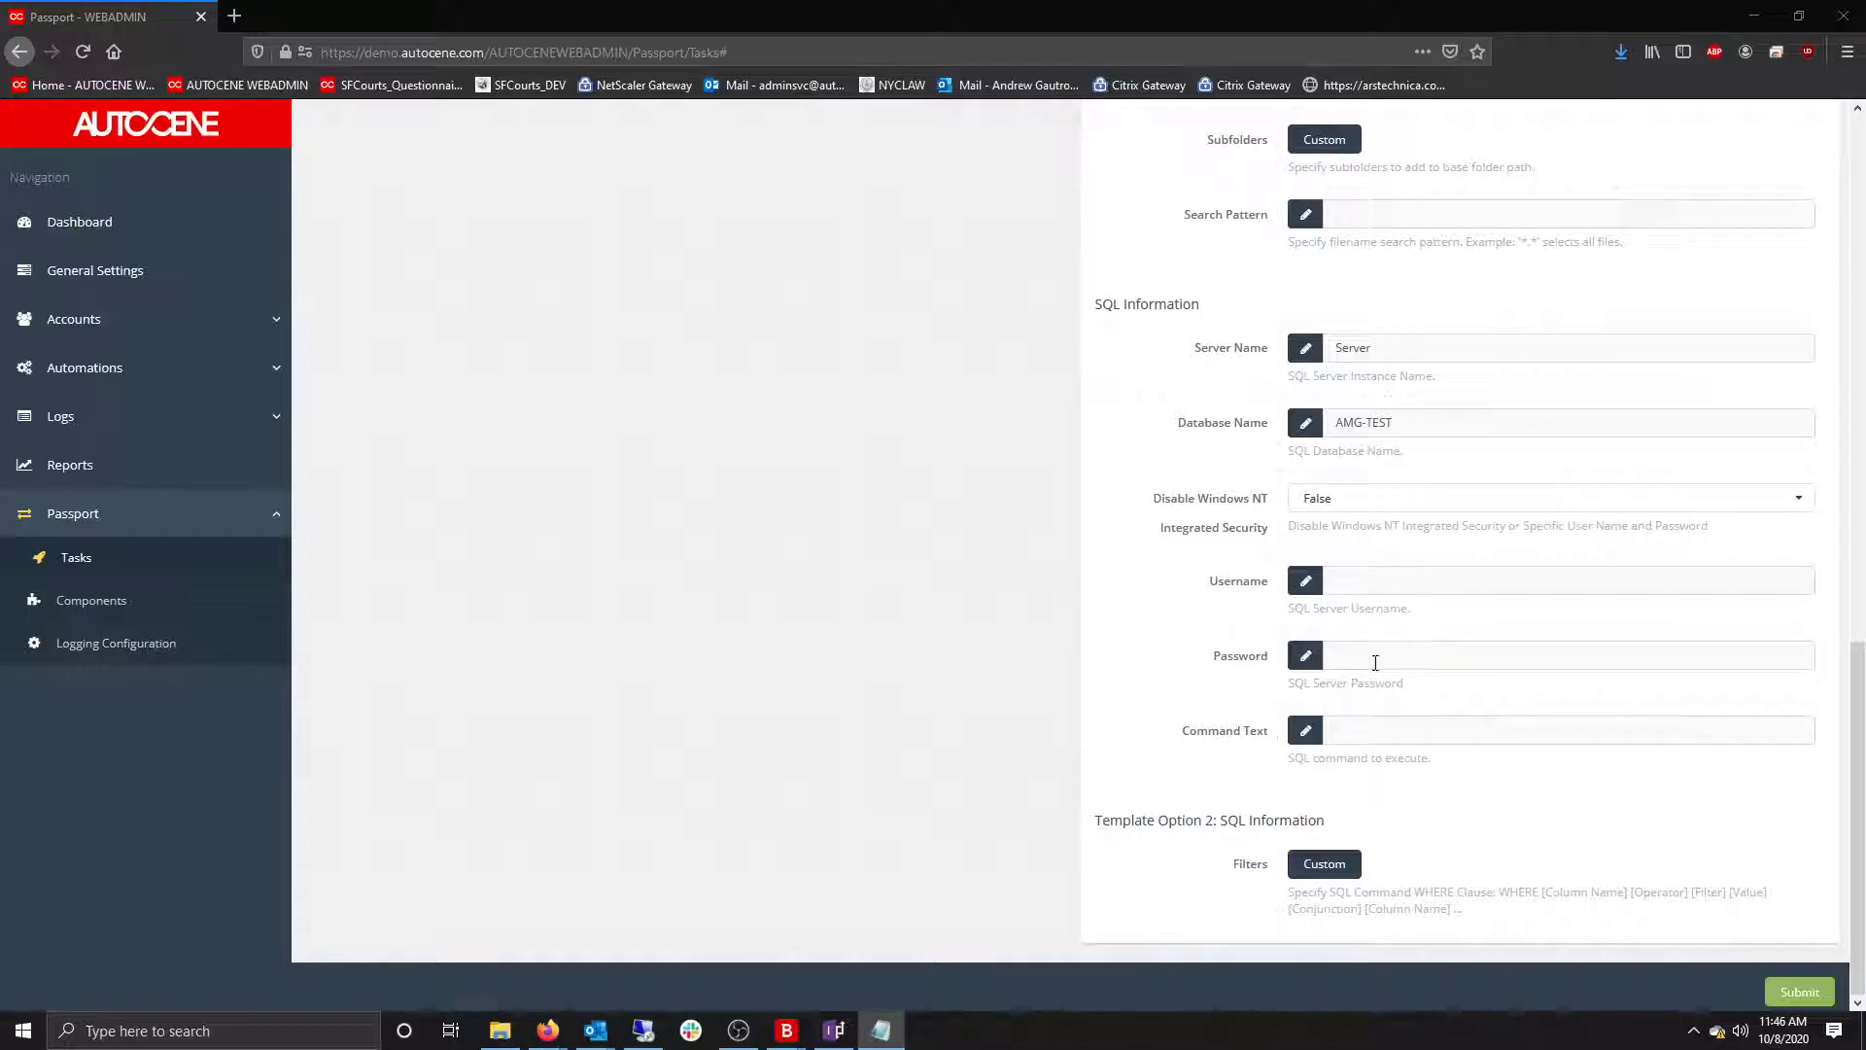
pyautogui.click(1351, 737)
pyautogui.write('SELECT * FROM')
pyautogui.write('[dbo].[Boiler_emulator_dataset_changetable]')
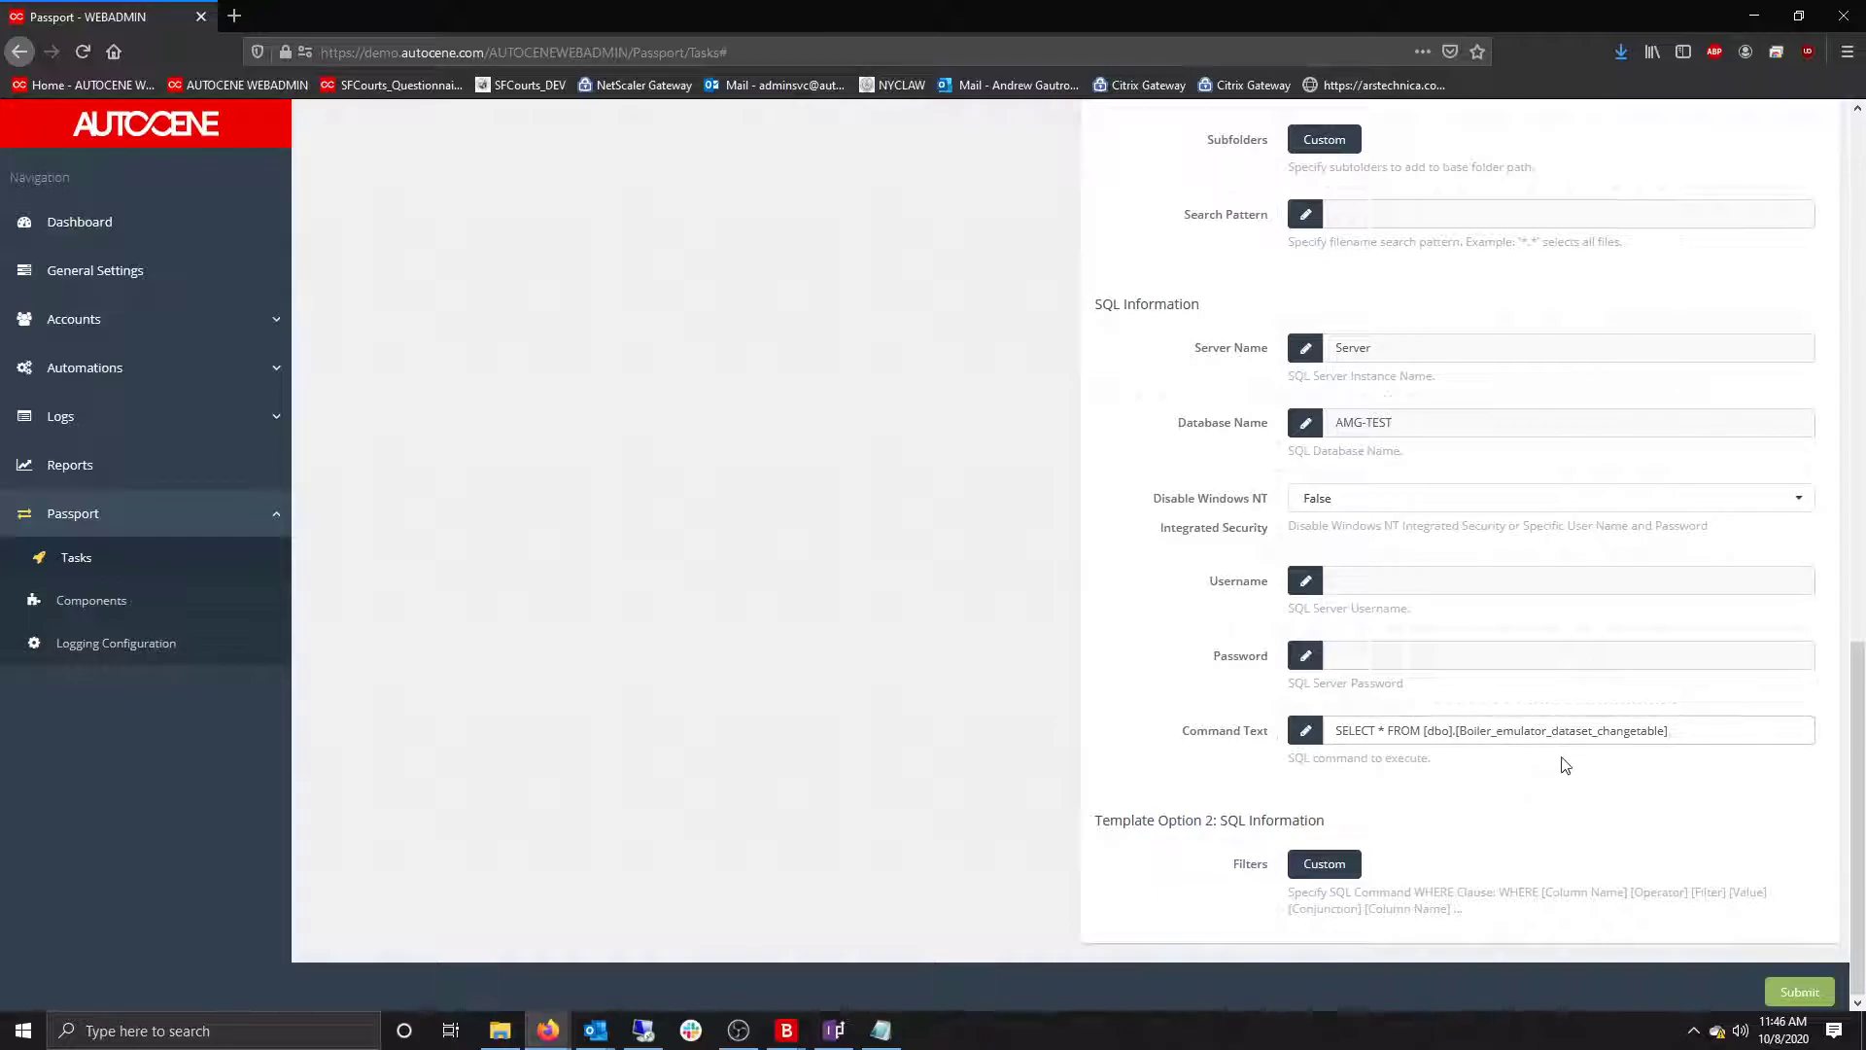
# Collapse SqlAction, then add a Condition action placed after it and expand its settings.
pyautogui.scroll(5, 1641, 901)
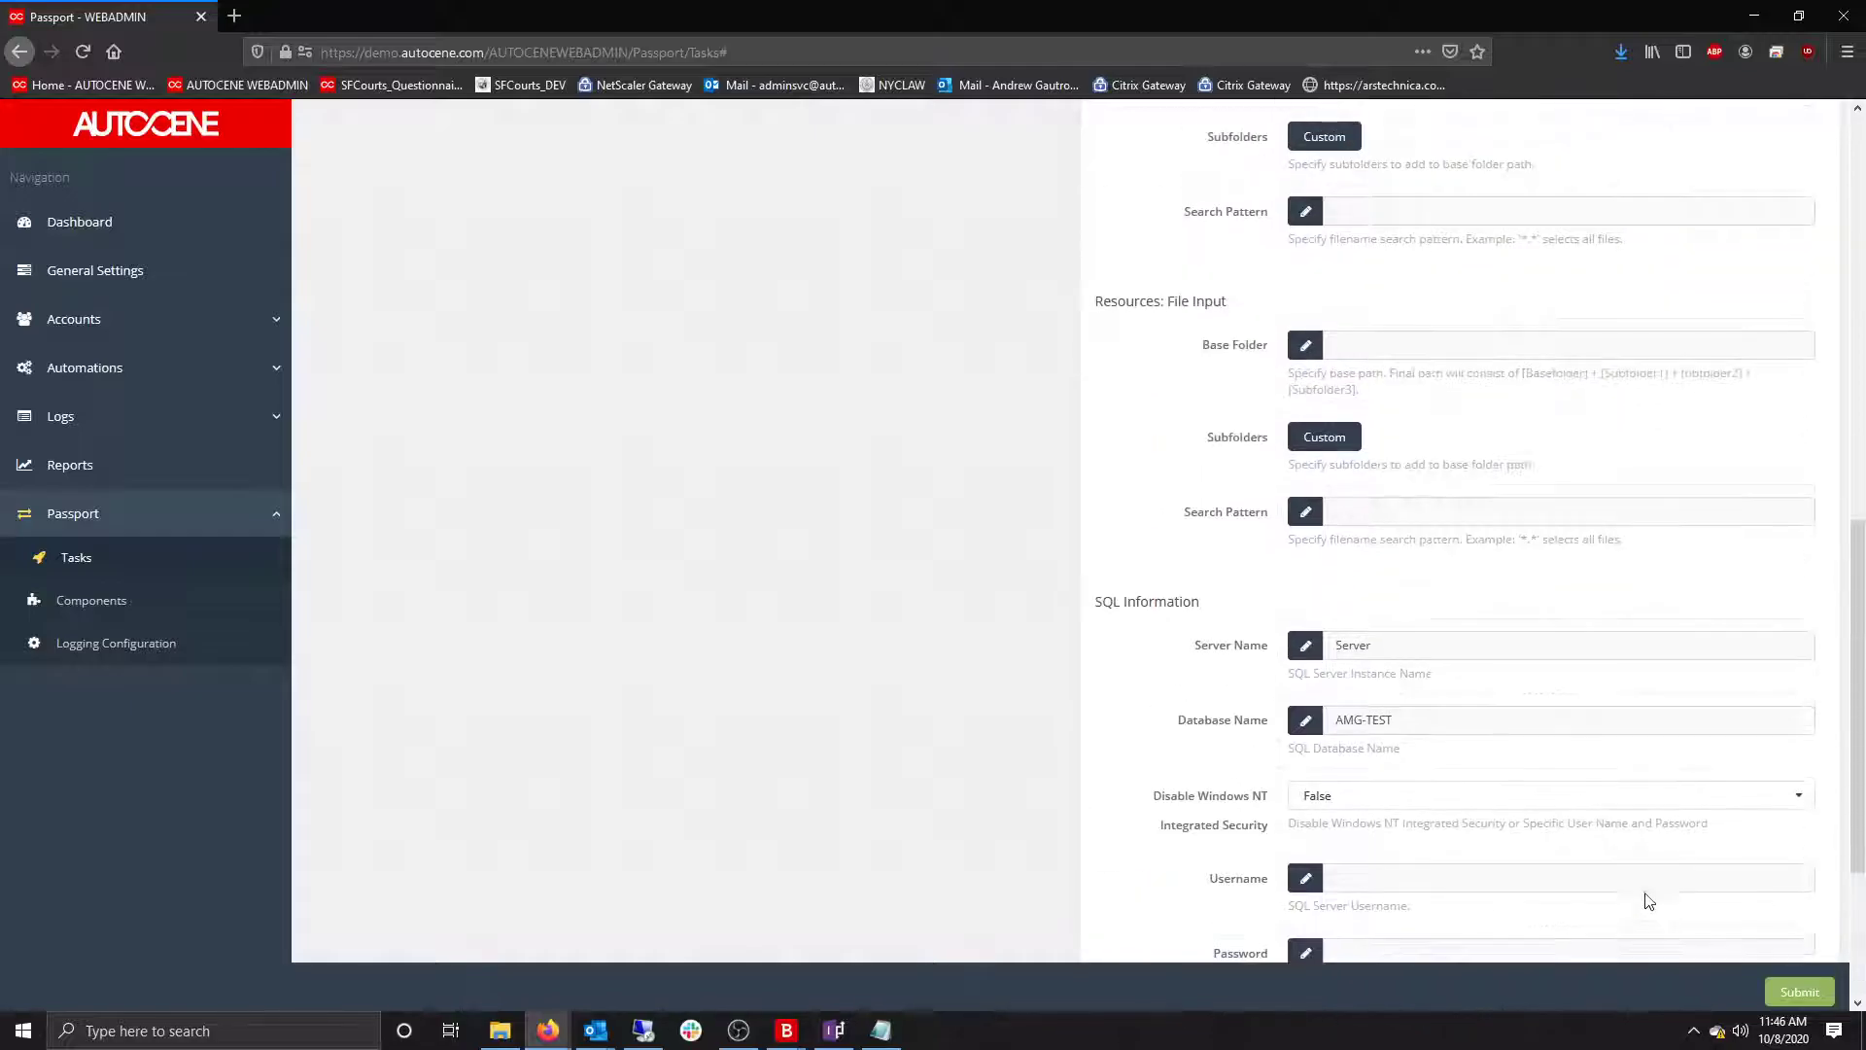
pyautogui.scroll(5, 1658, 887)
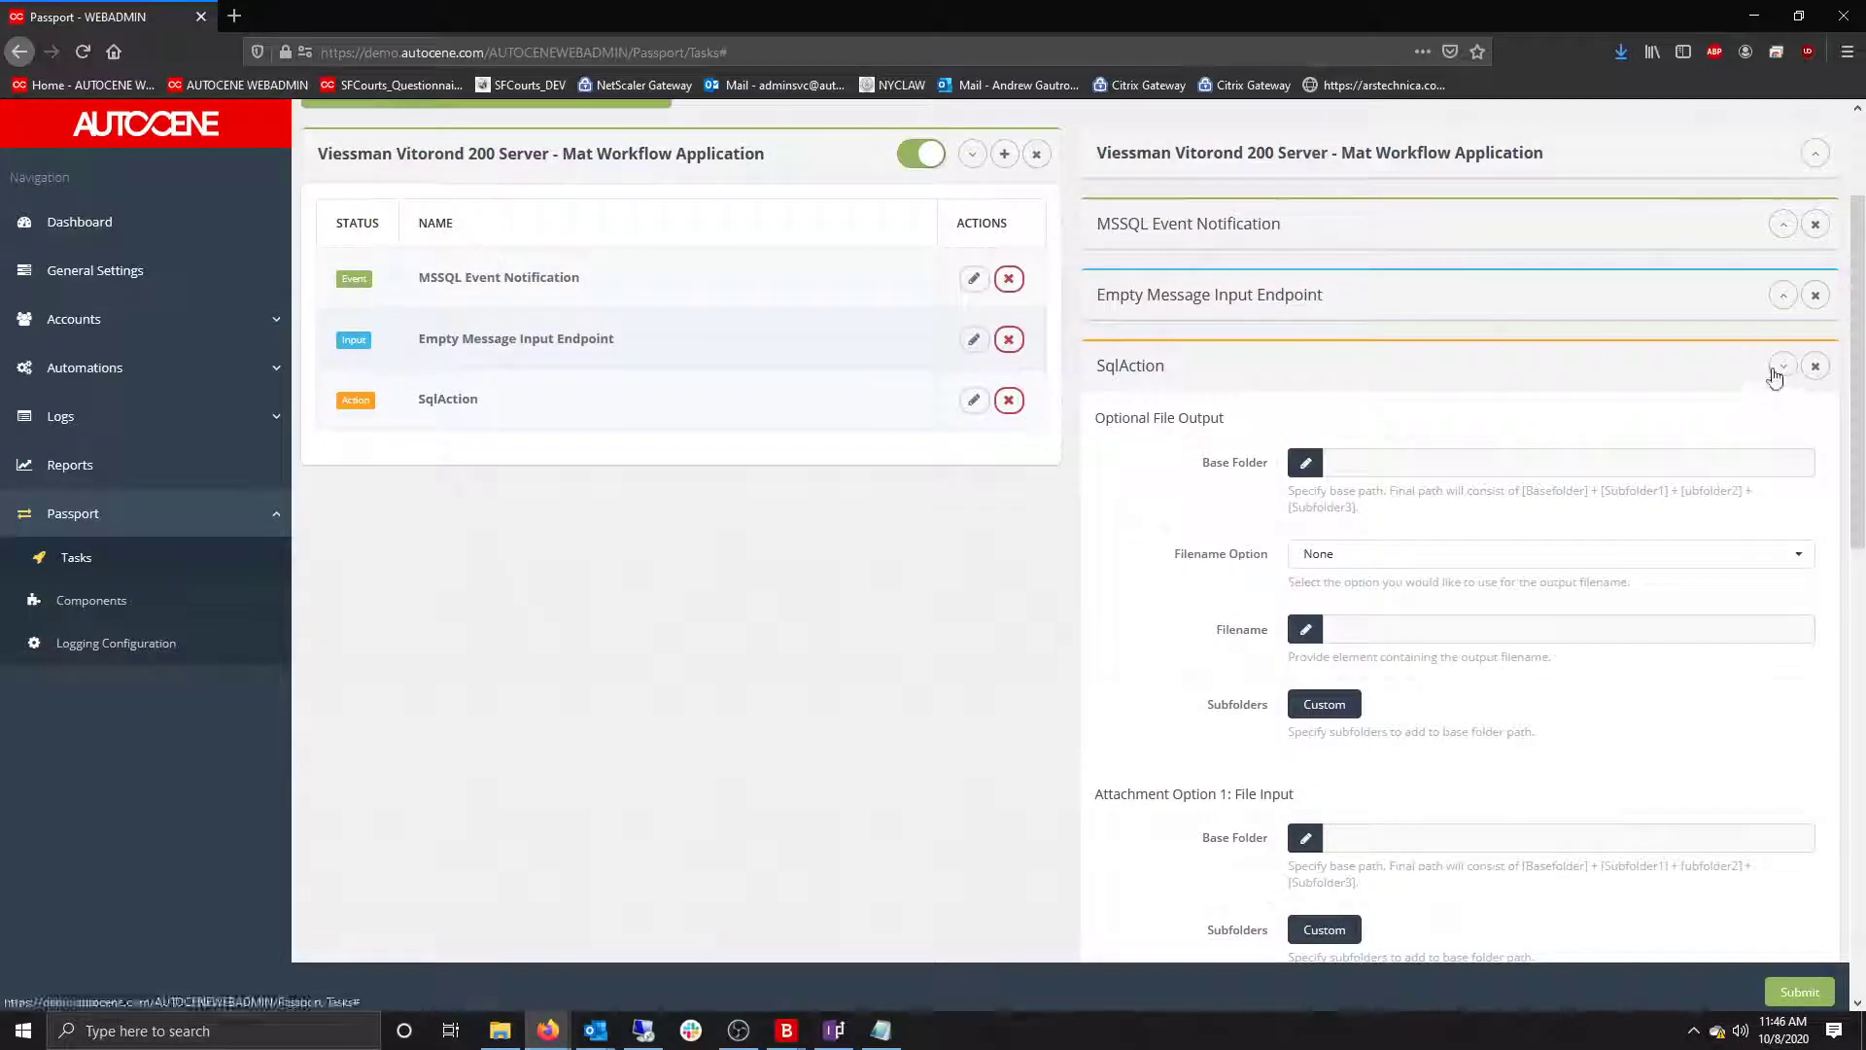
pyautogui.click(1781, 366)
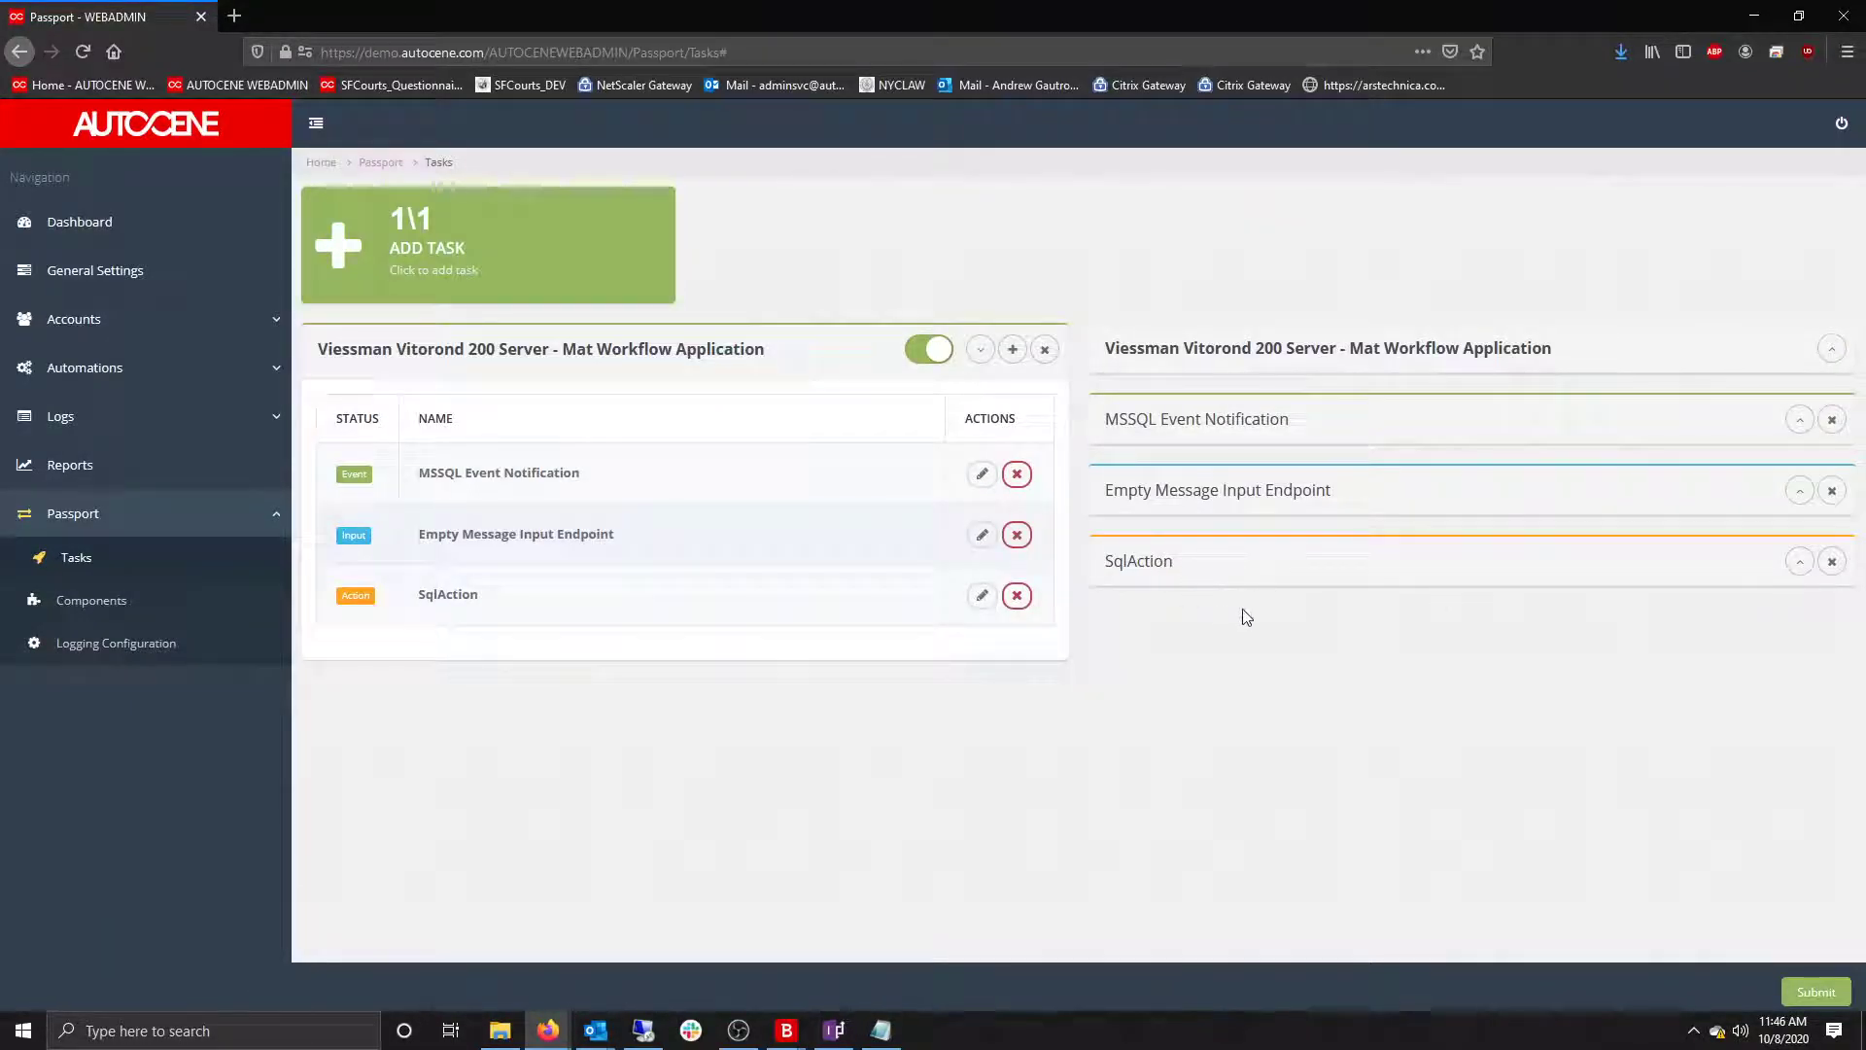
pyautogui.click(1014, 350)
pyautogui.click(970, 395)
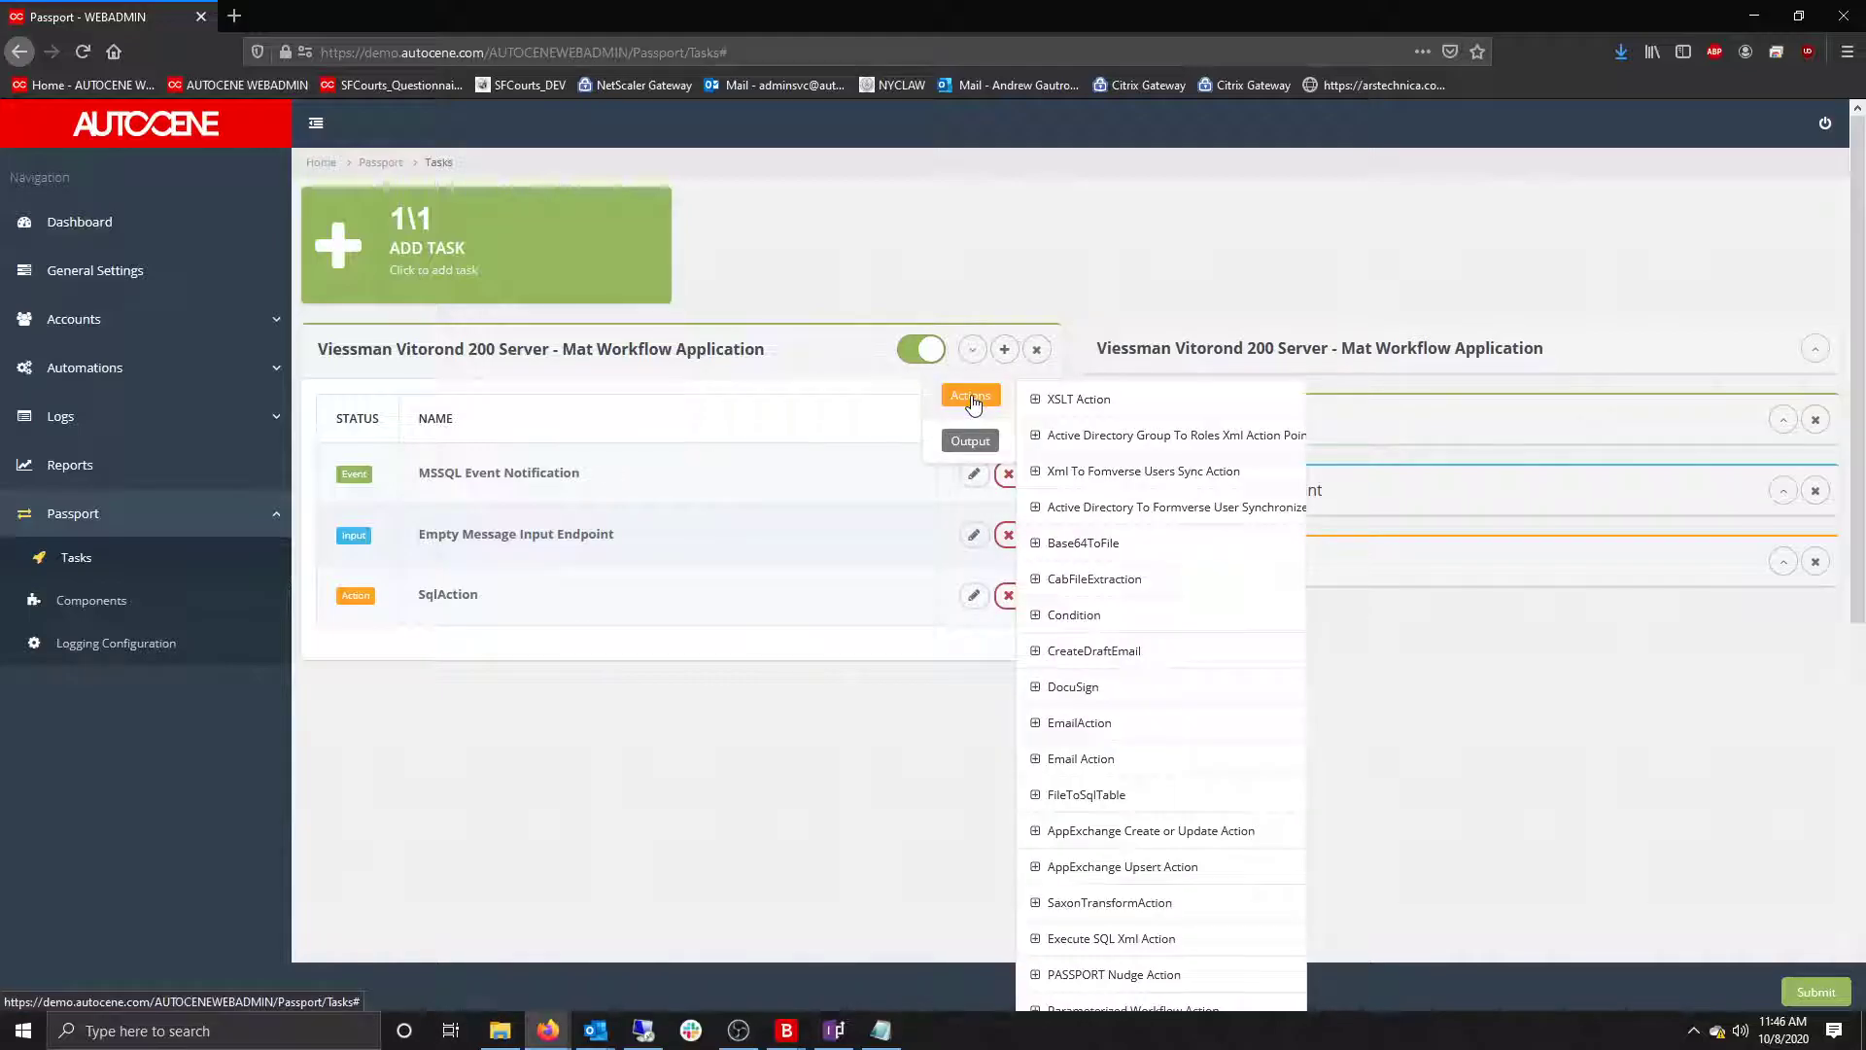
pyautogui.click(1109, 616)
pyautogui.click(1770, 562)
pyautogui.click(1799, 633)
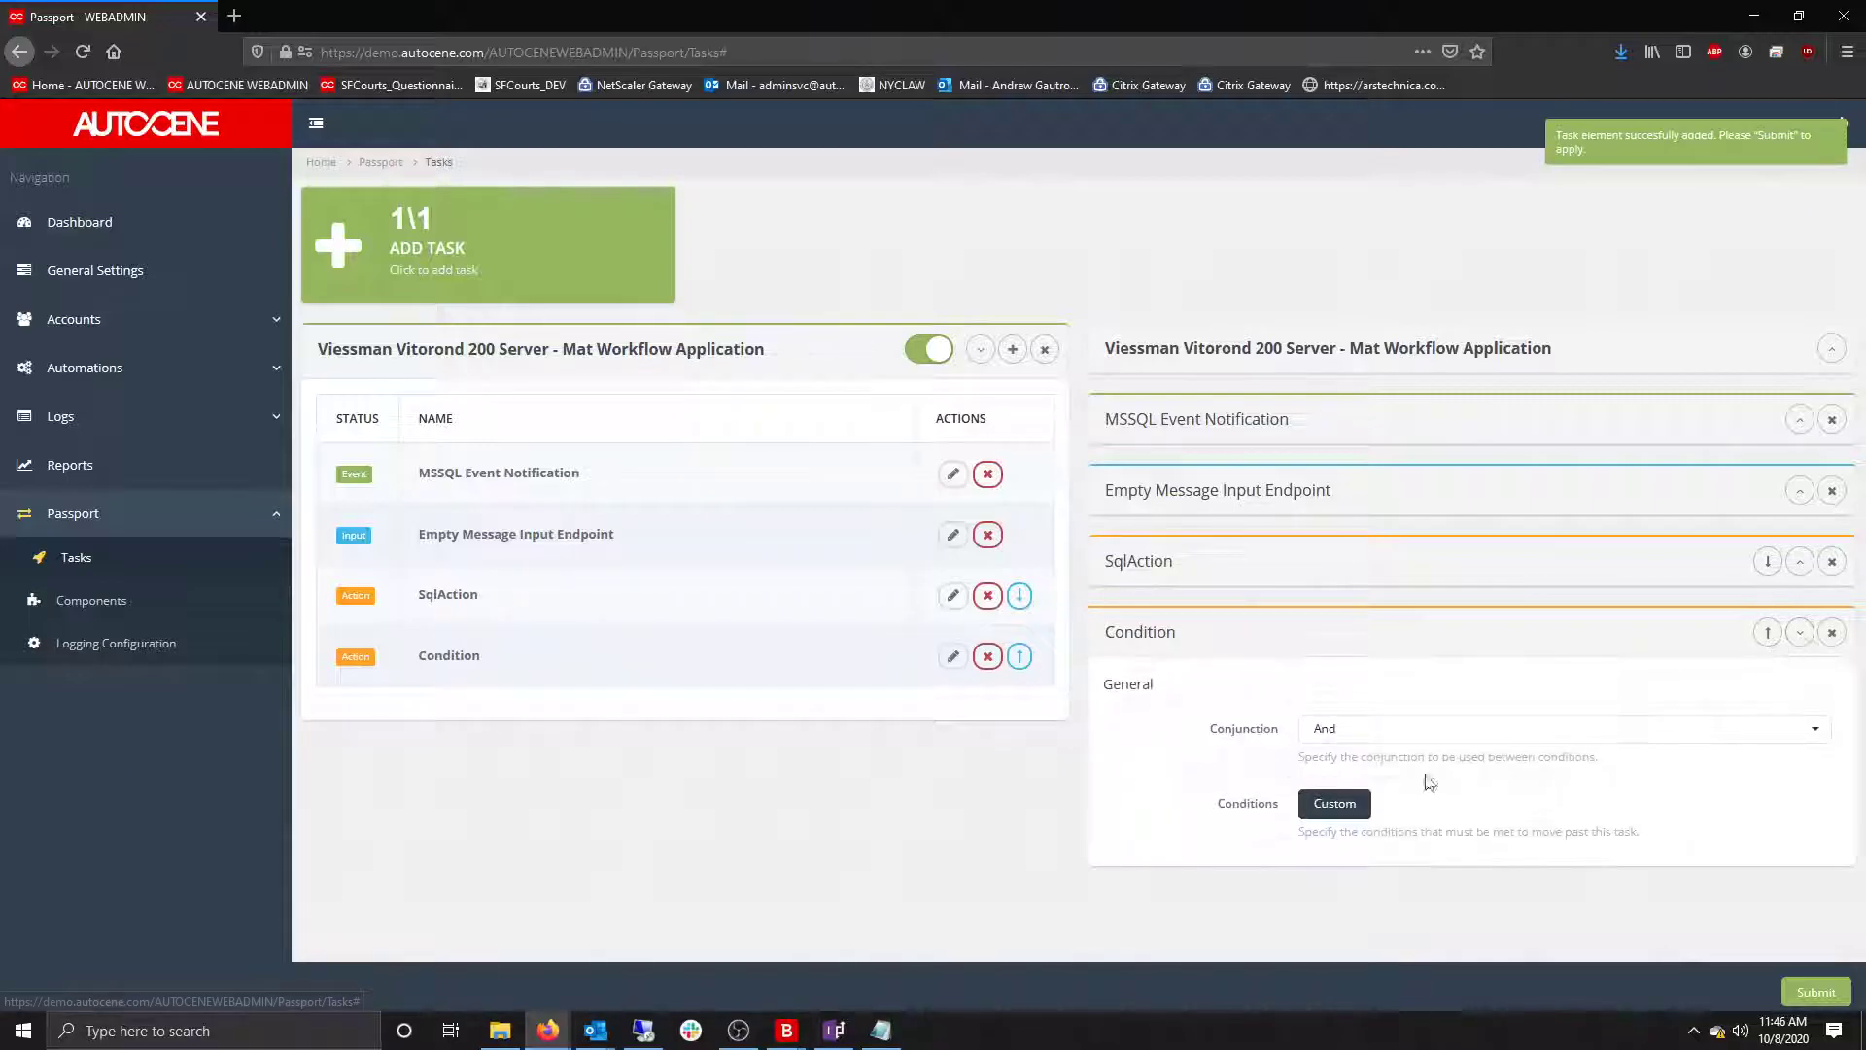
# Add a new condition rule and make its first operand an XmlElementValue.
pyautogui.click(1333, 805)
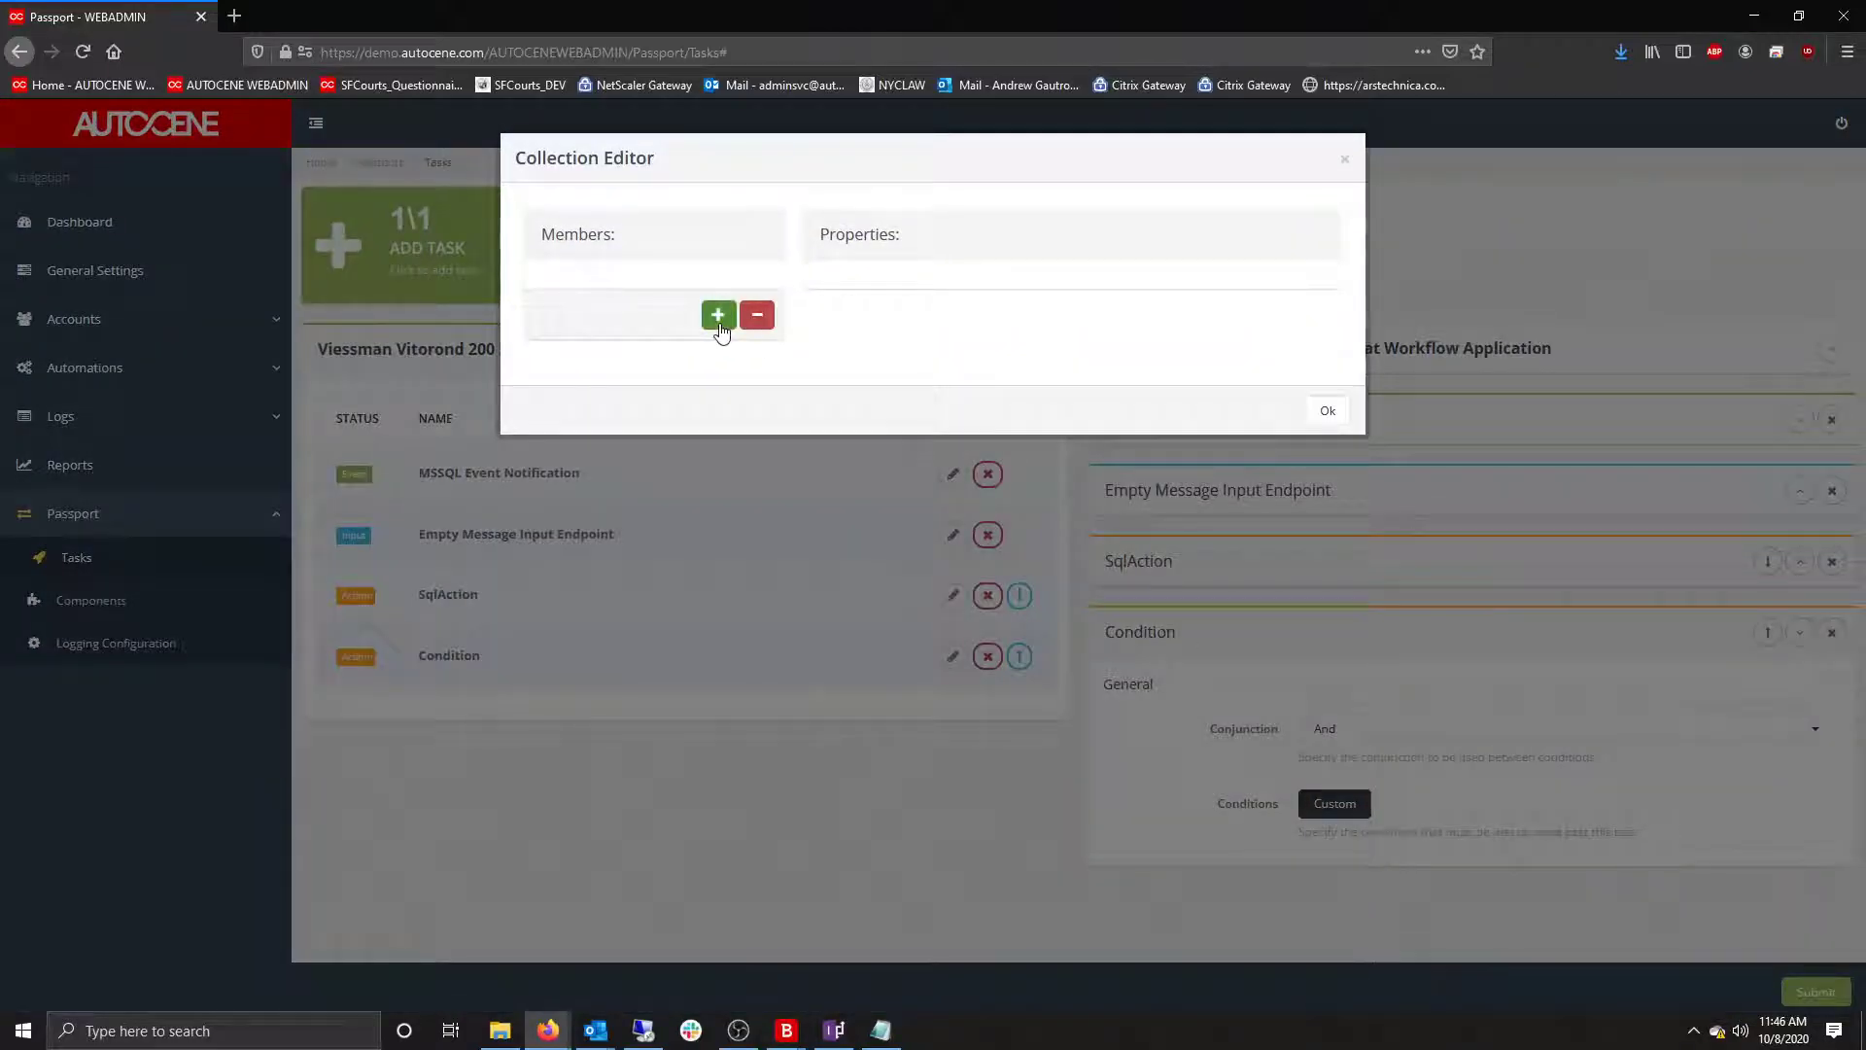
pyautogui.click(719, 326)
pyautogui.click(984, 337)
pyautogui.click(992, 392)
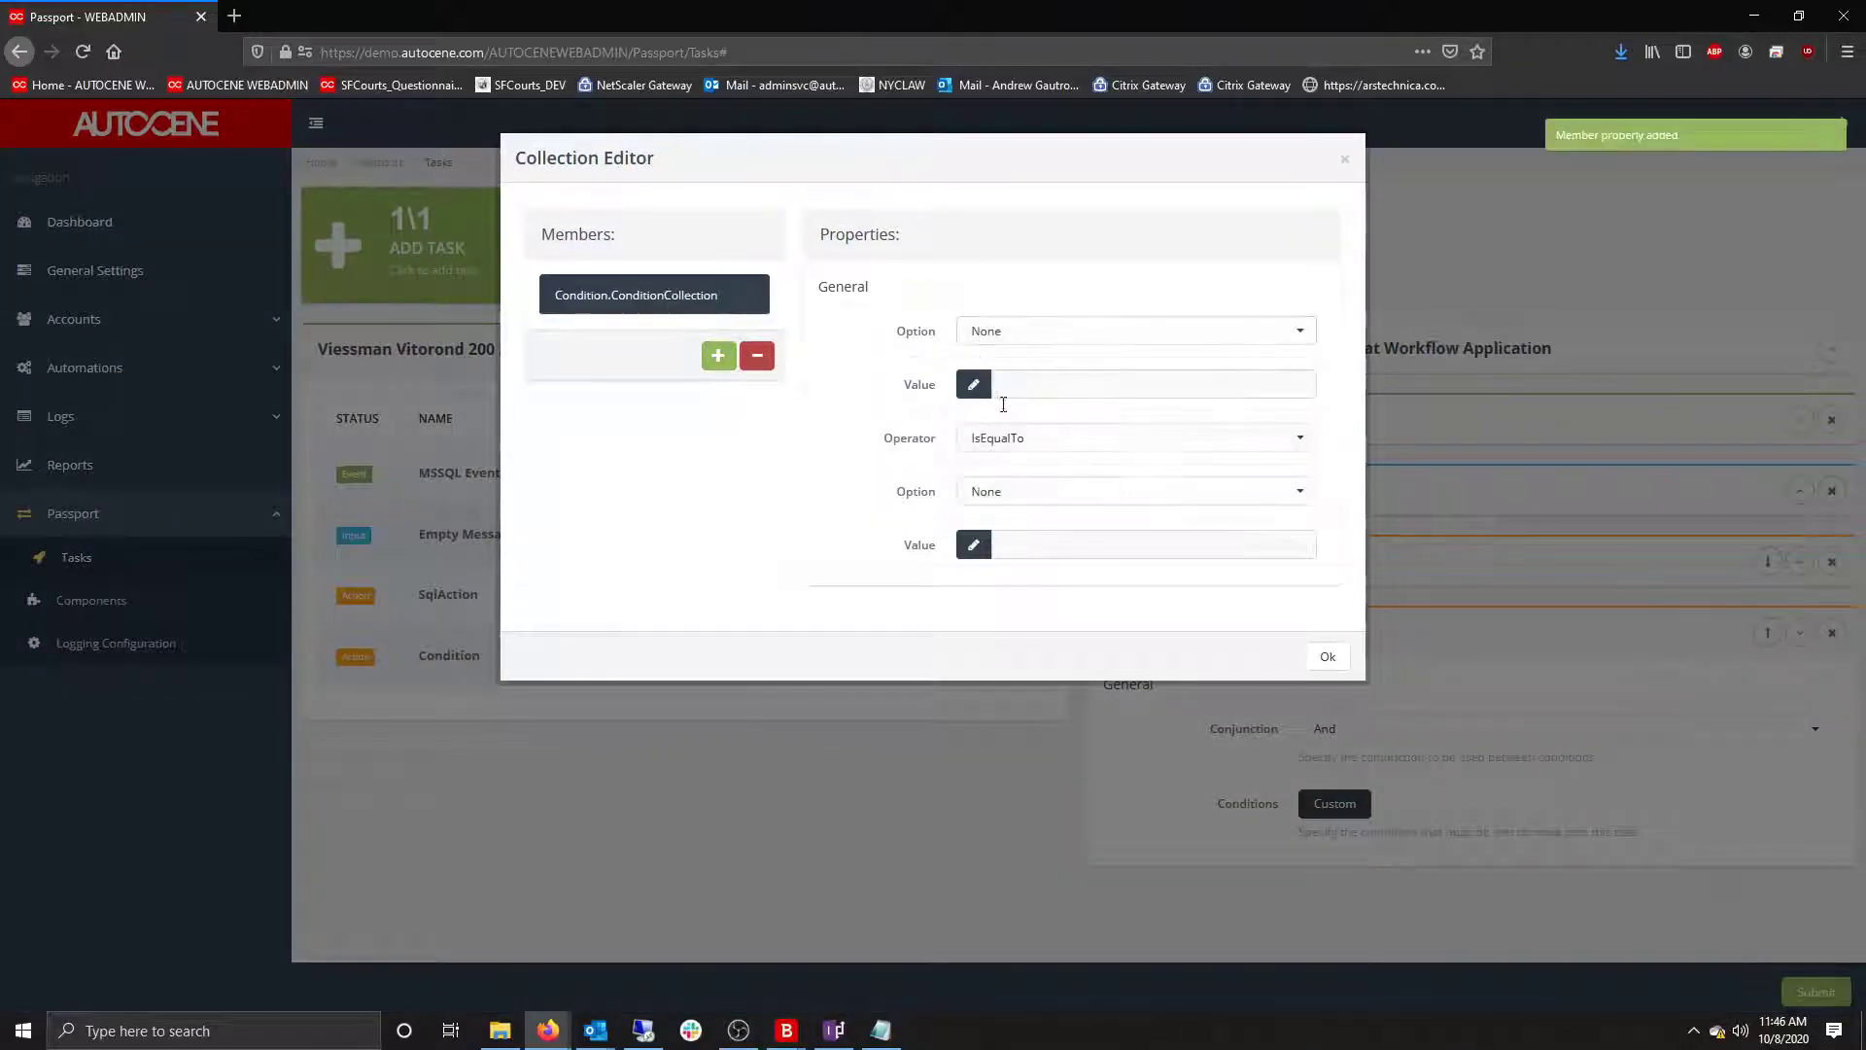
pyautogui.click(990, 336)
pyautogui.click(990, 618)
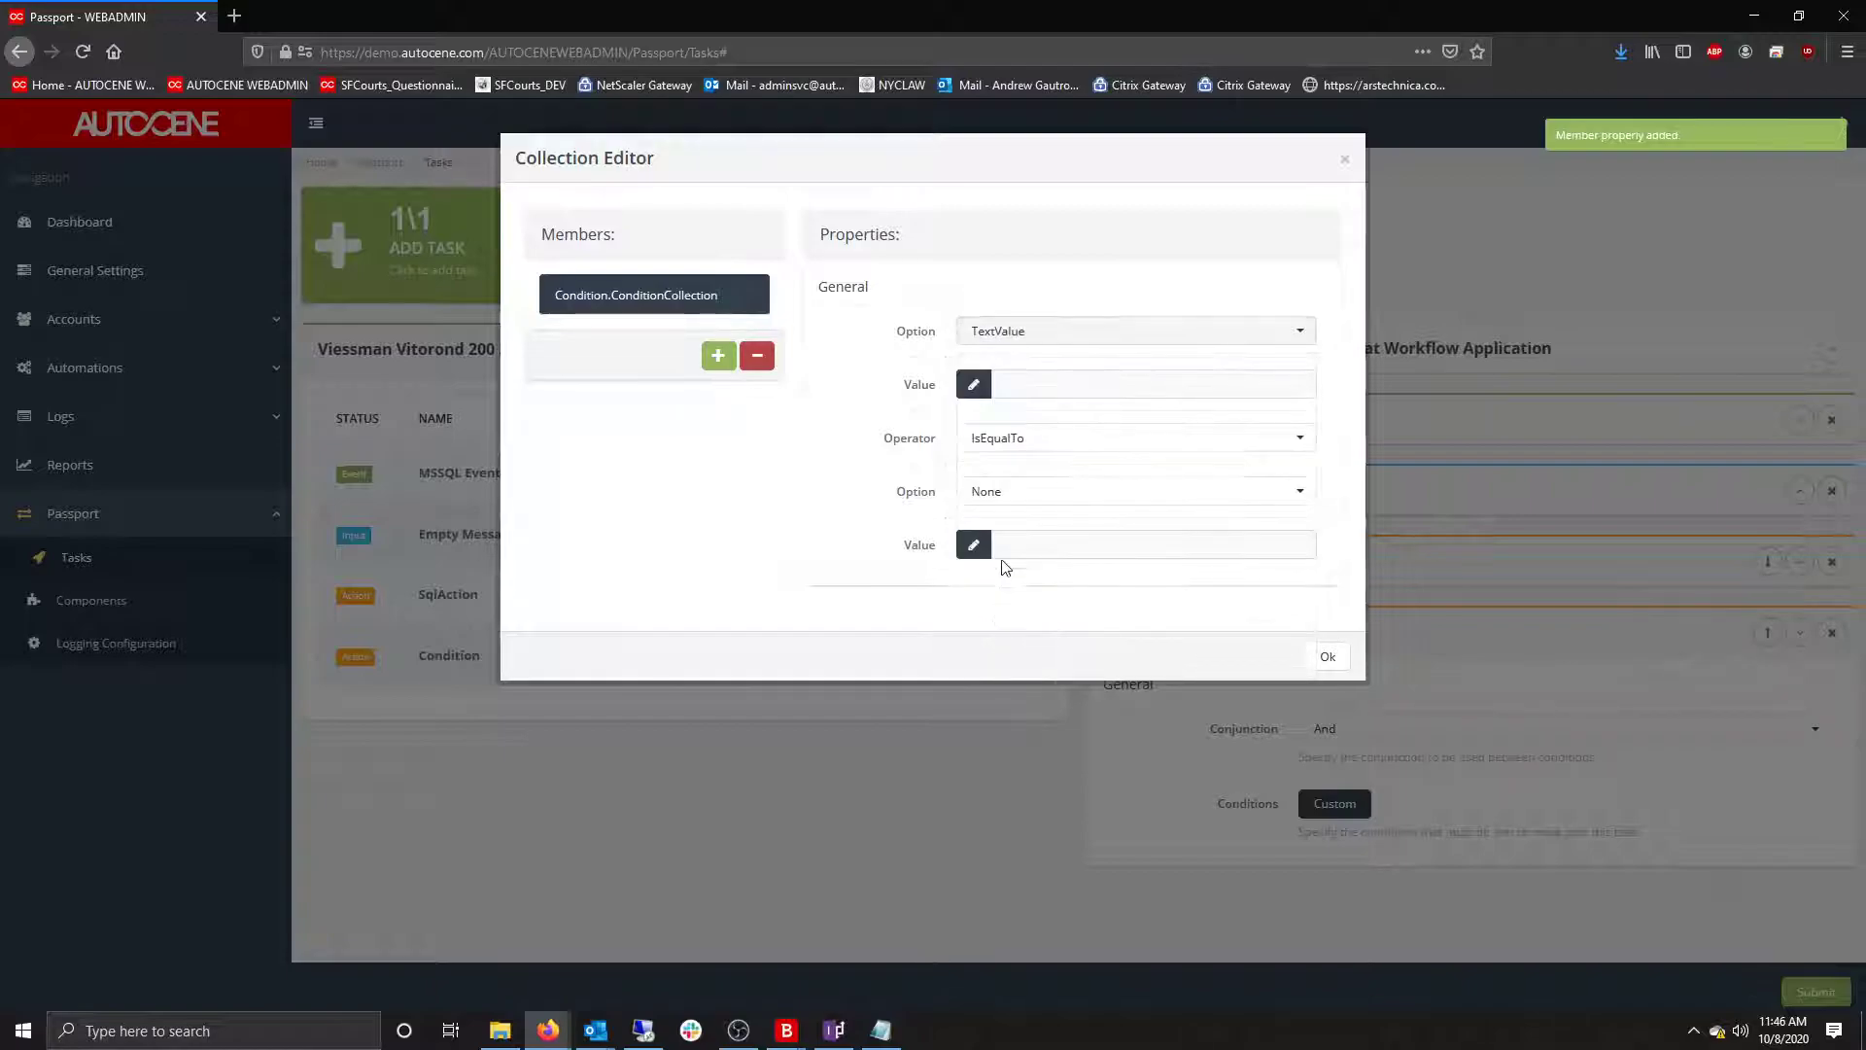
pyautogui.click(1016, 333)
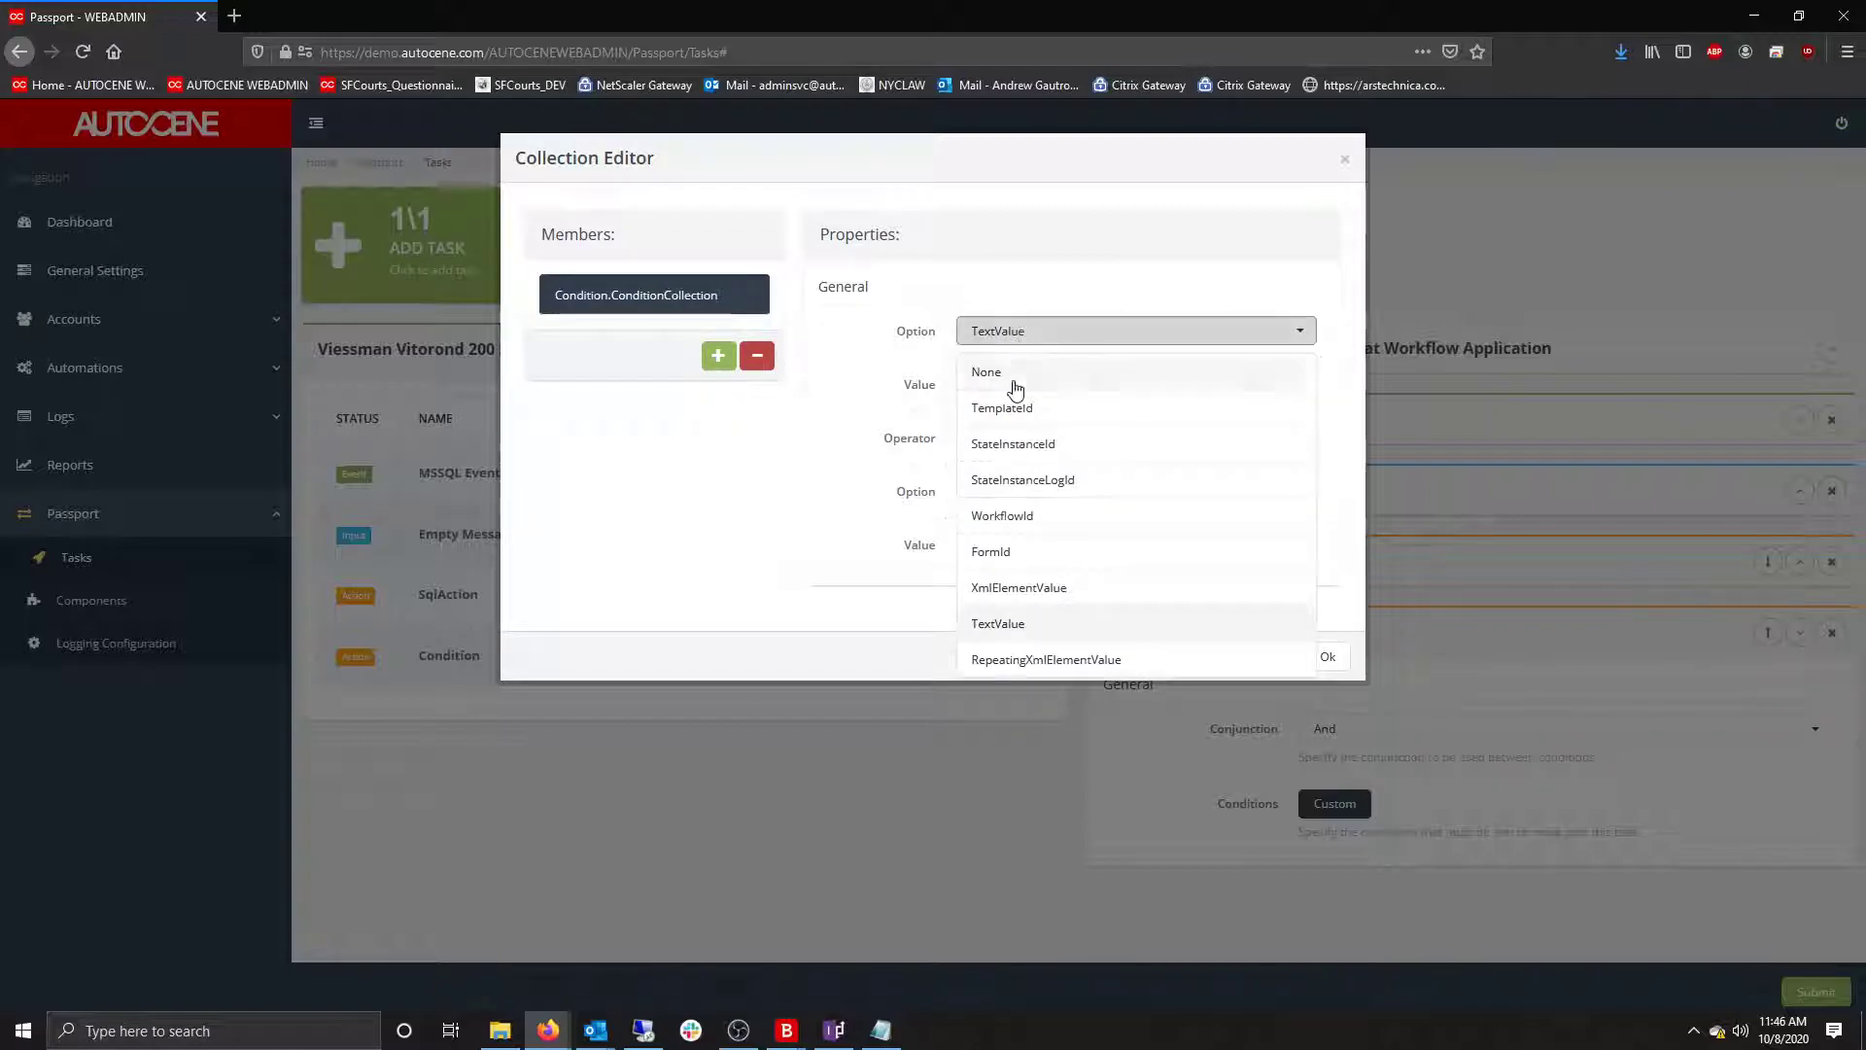
pyautogui.click(1010, 589)
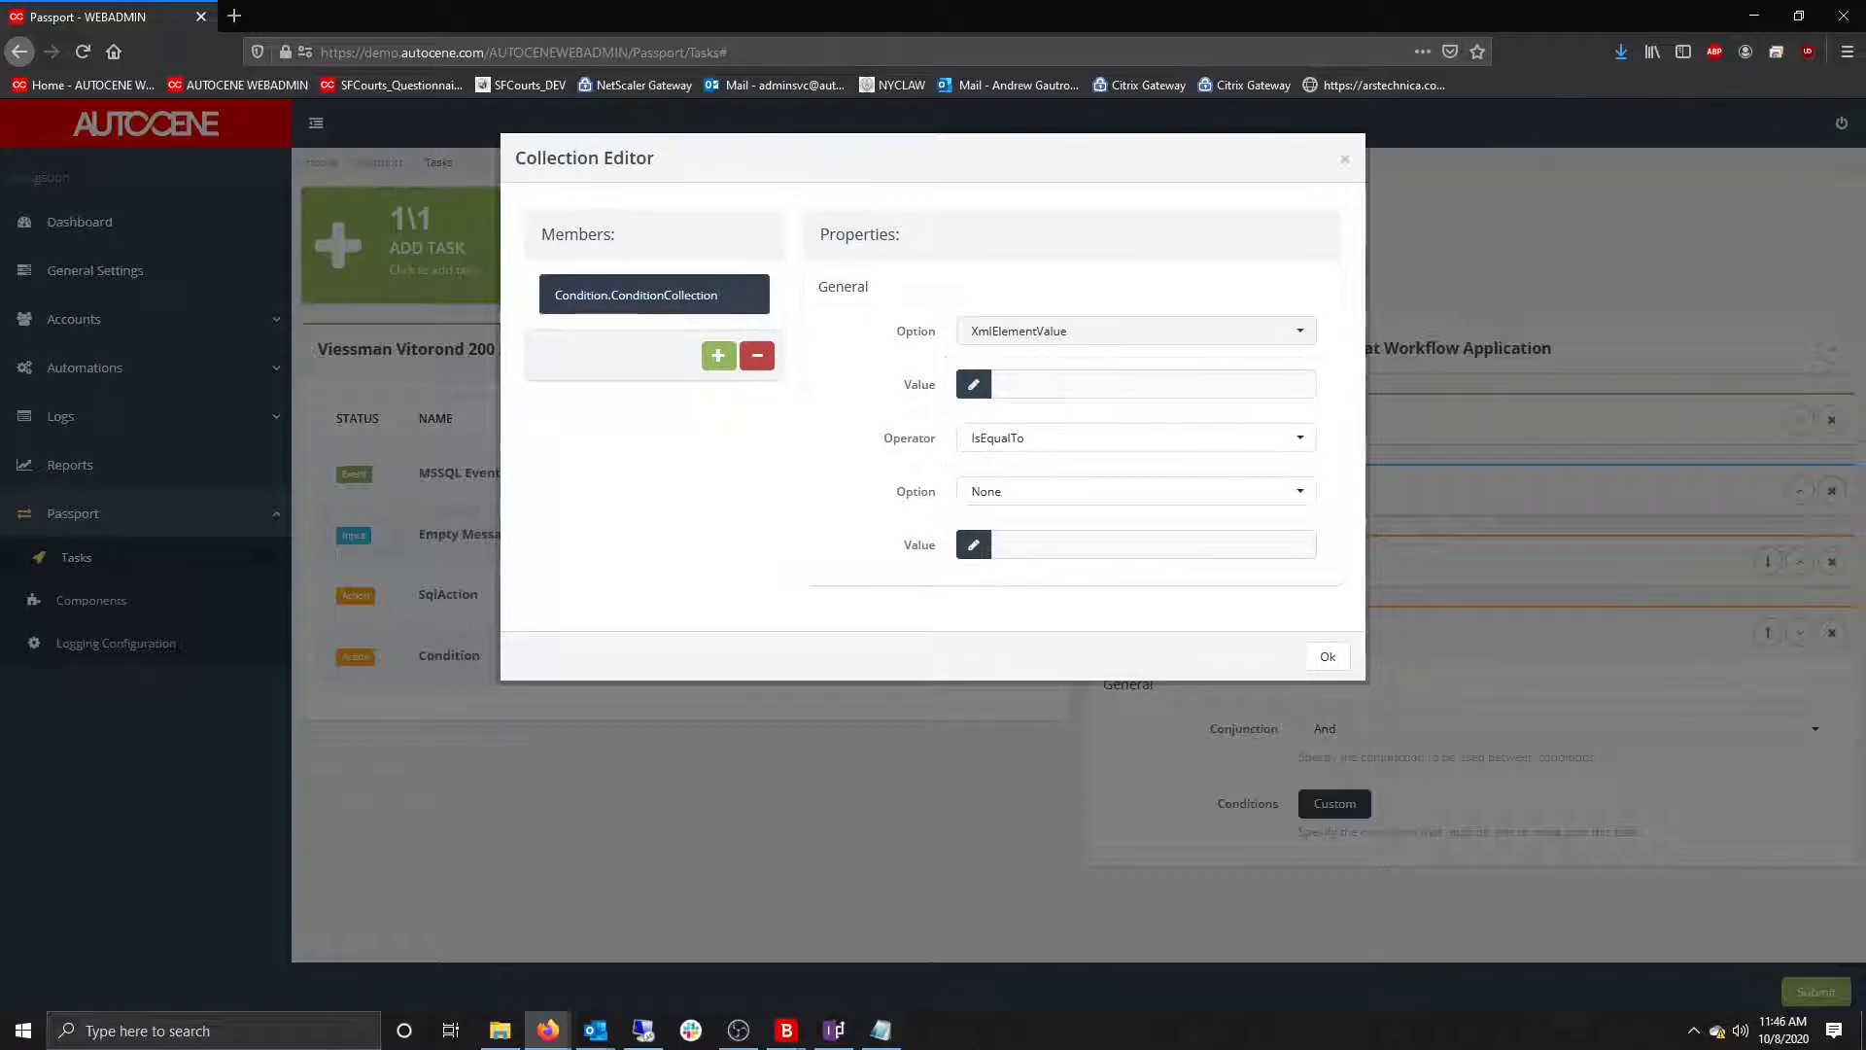
# Complete the rule as Class Contains TextValue 'Fouling'.
pyautogui.moveTo(1865, 166); pyautogui.dragTo(1865, 206)
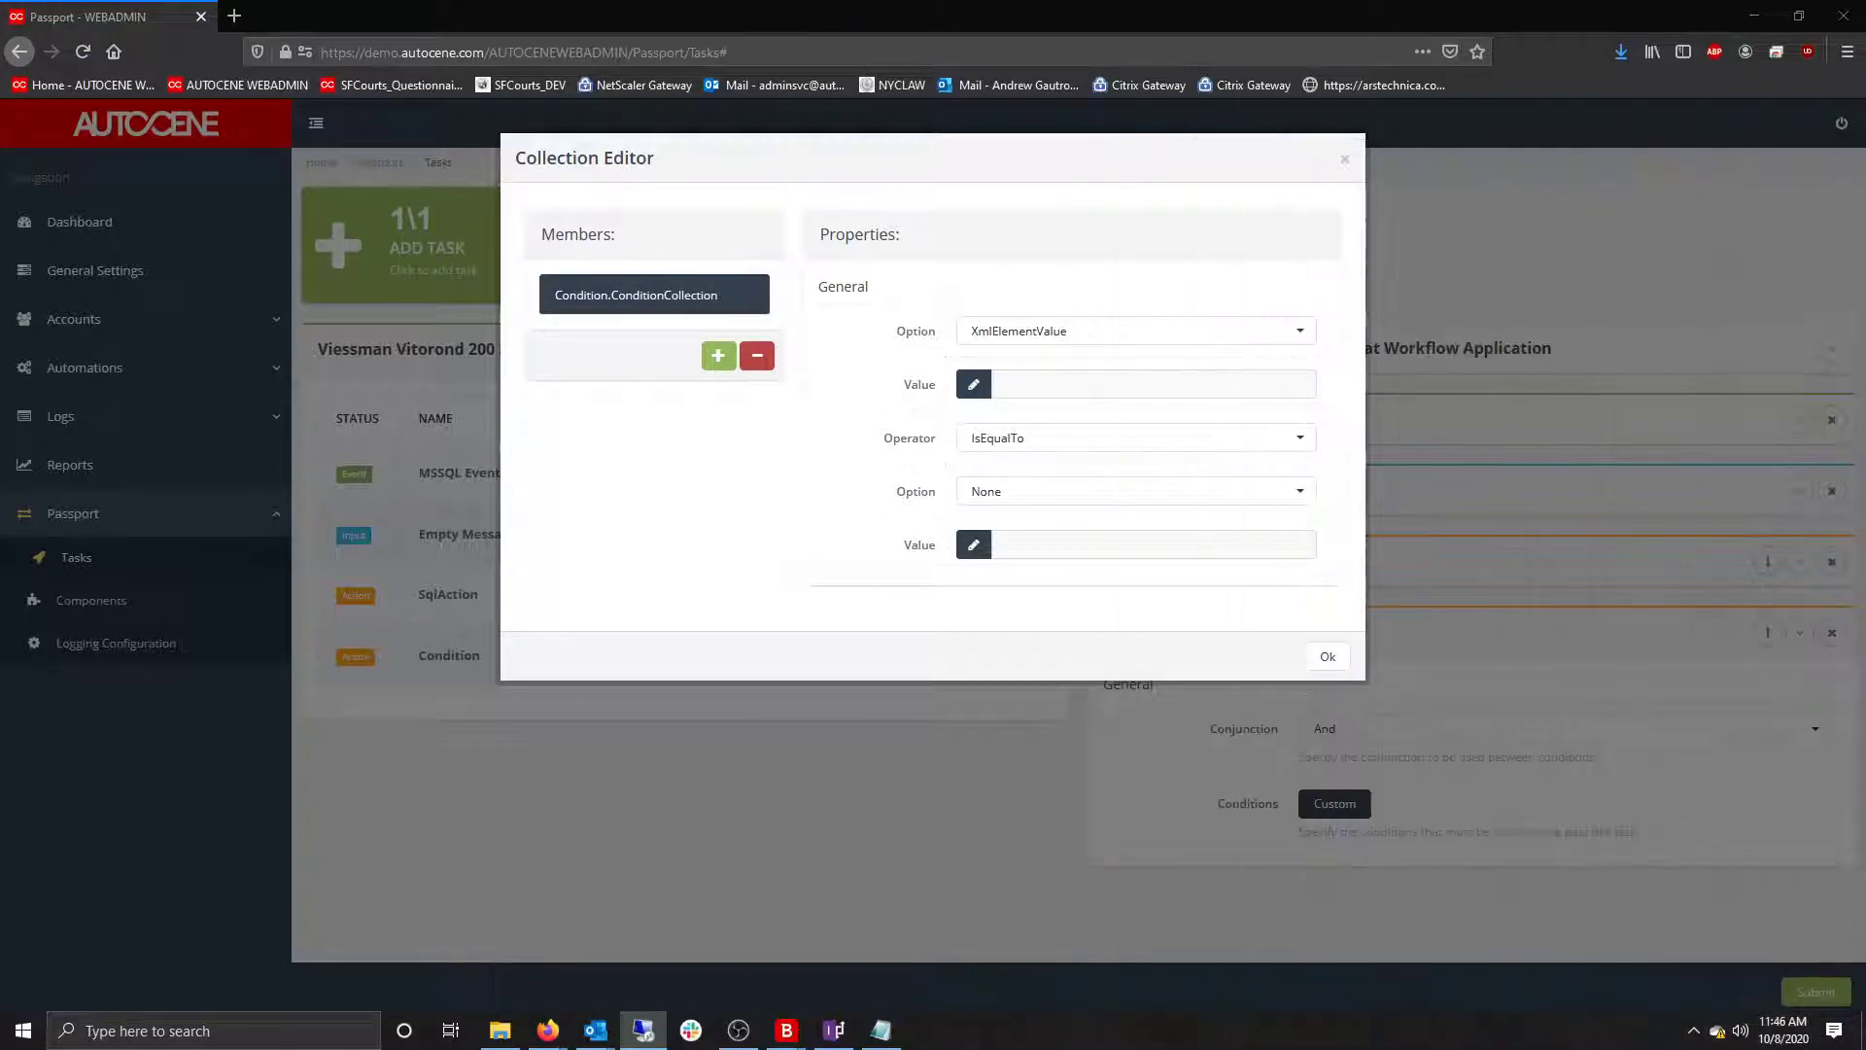
pyautogui.click(1063, 388)
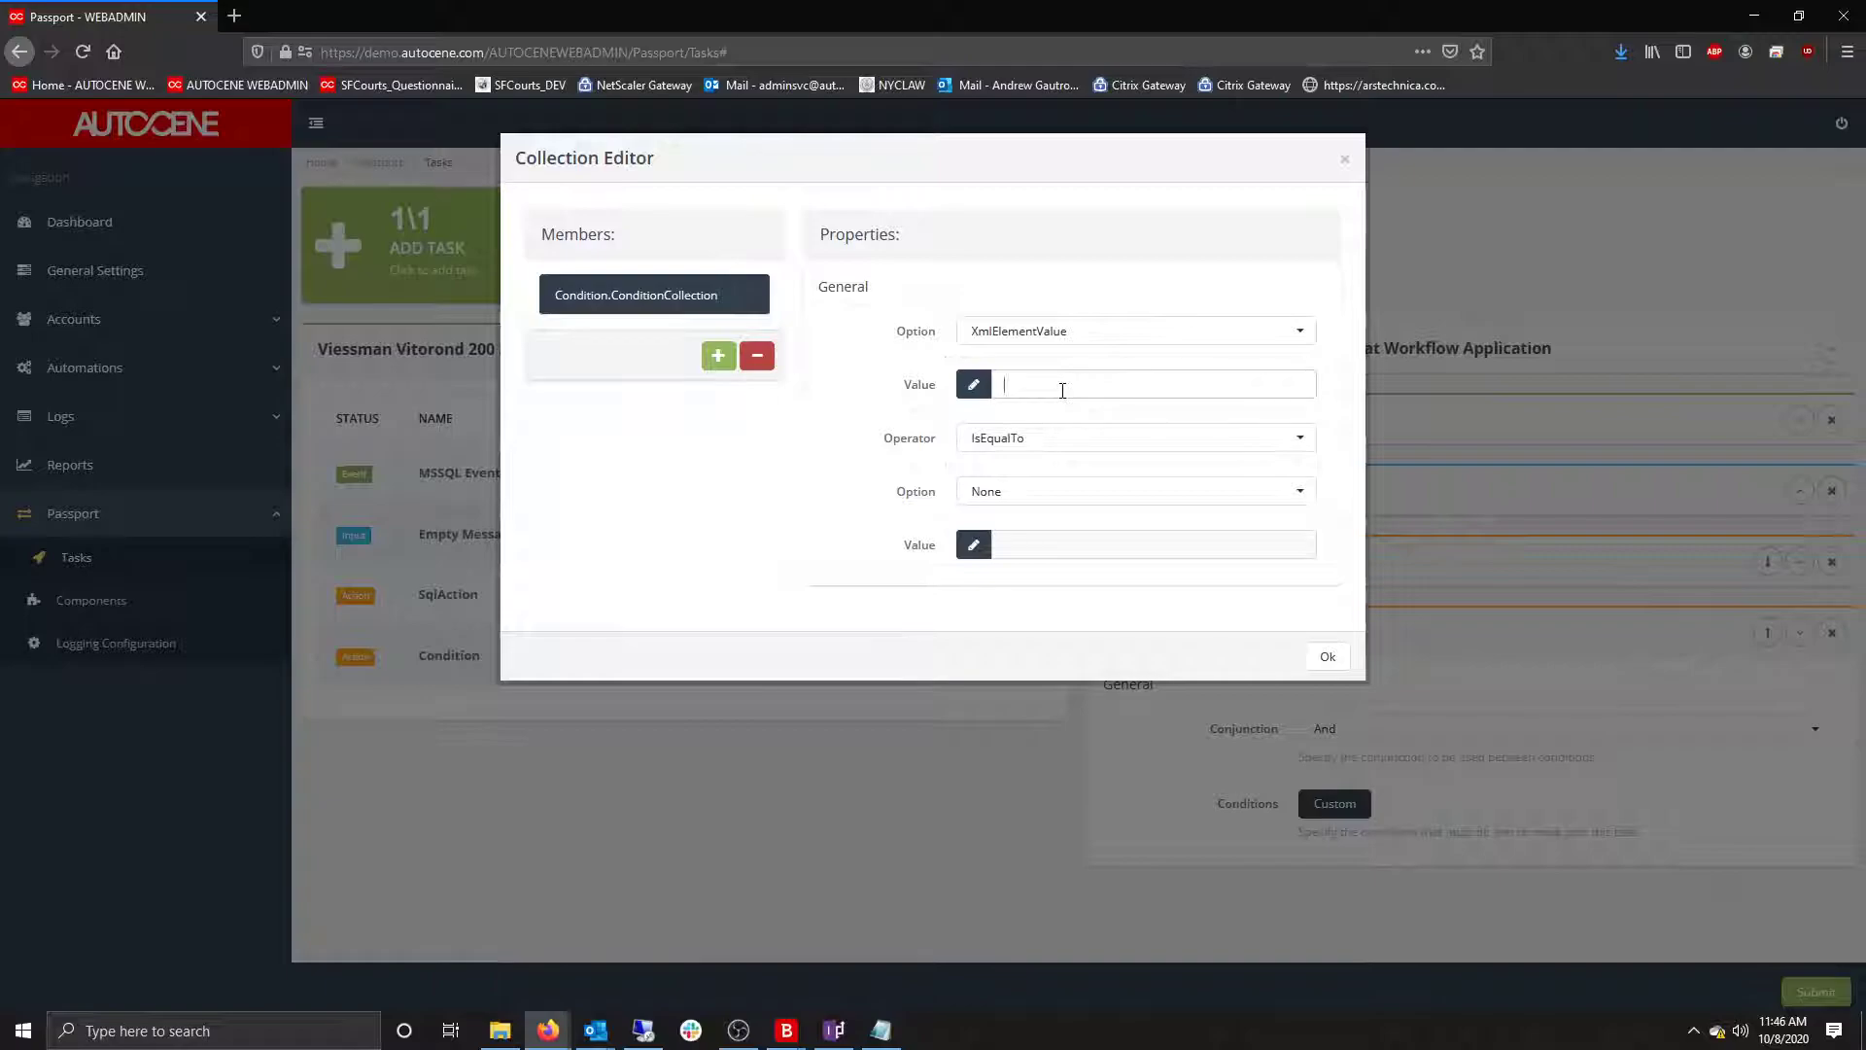
pyautogui.click(1016, 437)
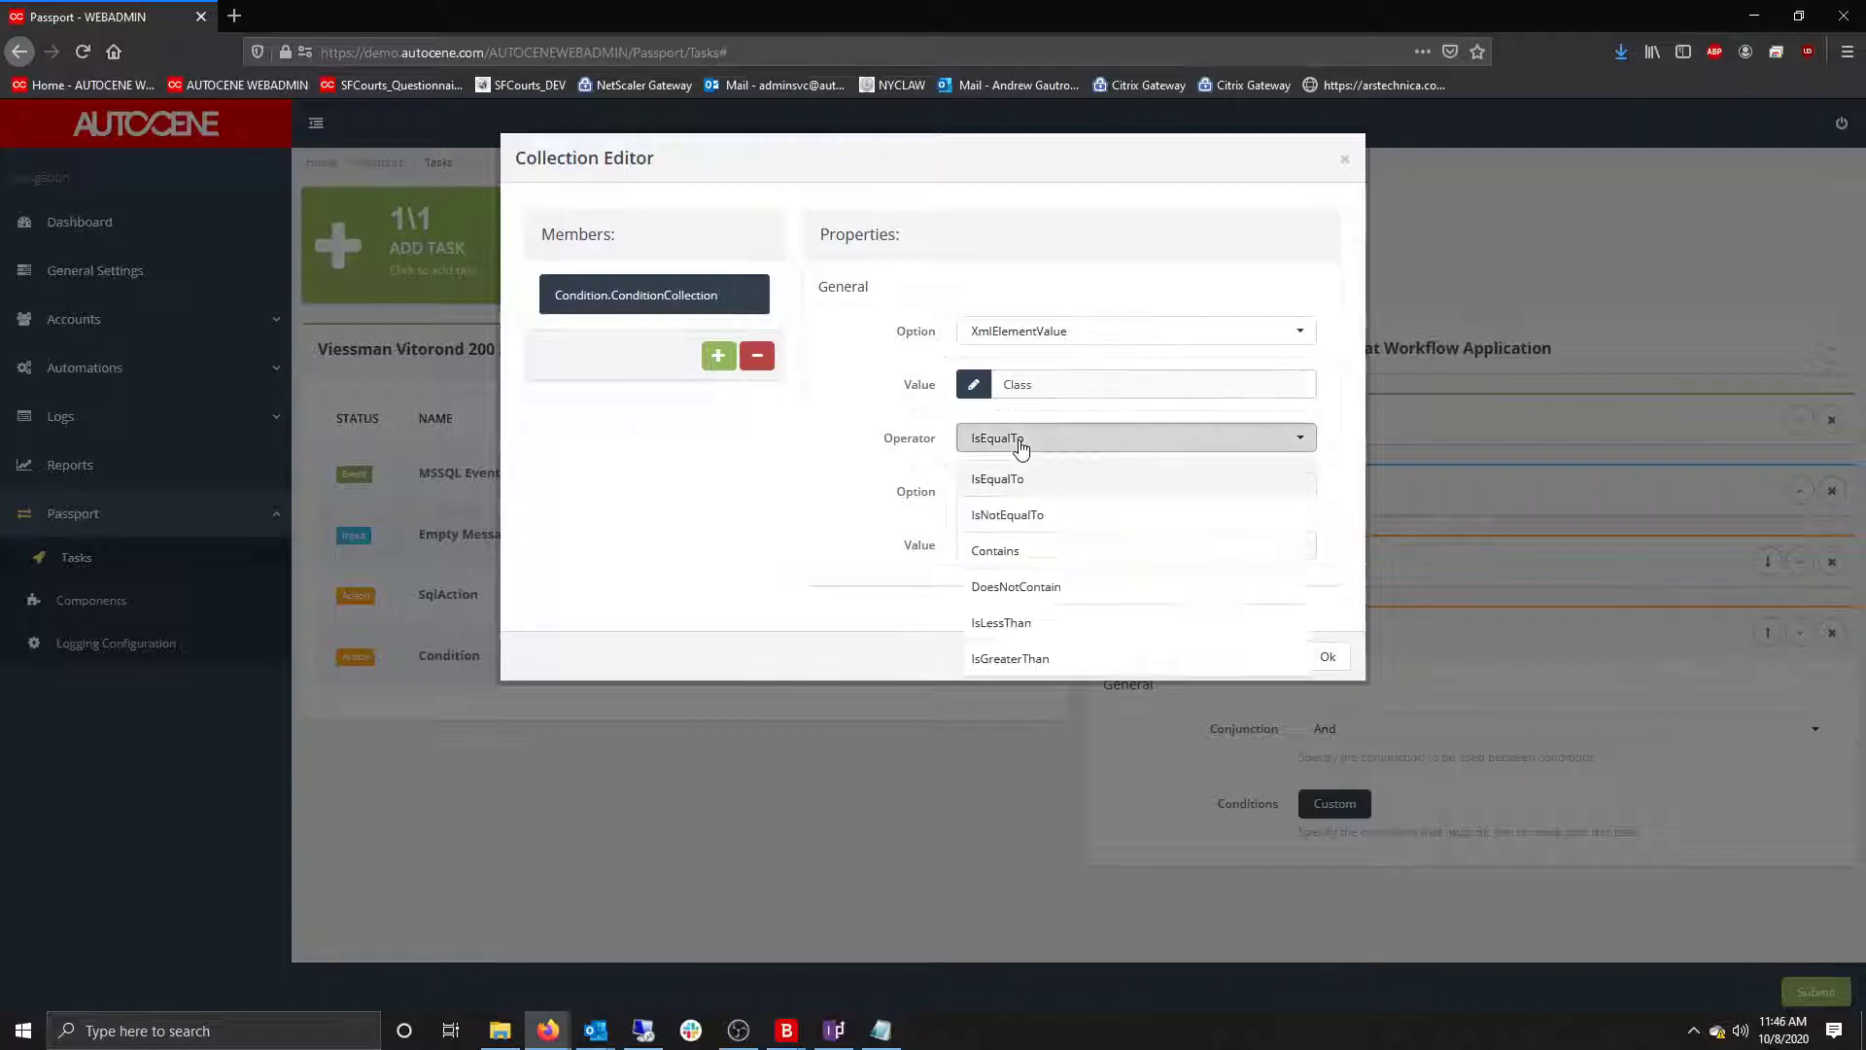
pyautogui.click(1008, 545)
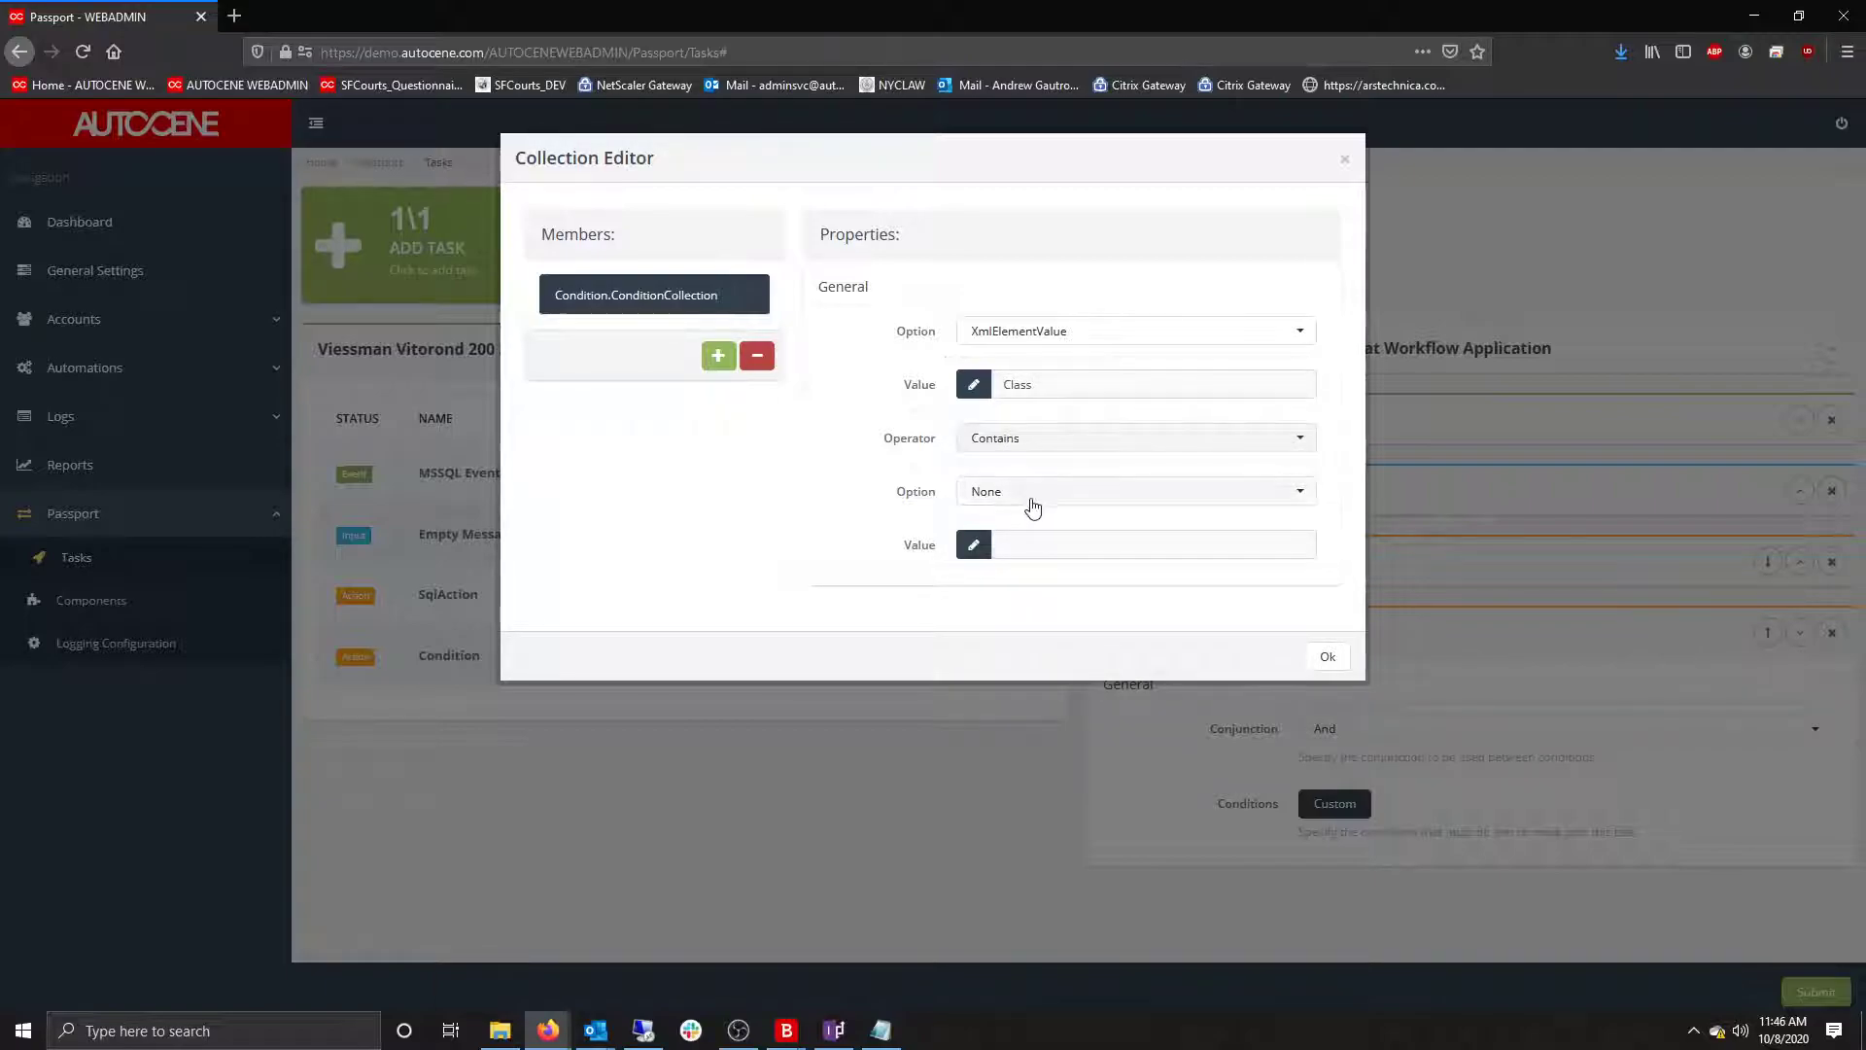
pyautogui.click(1021, 497)
pyautogui.click(1011, 784)
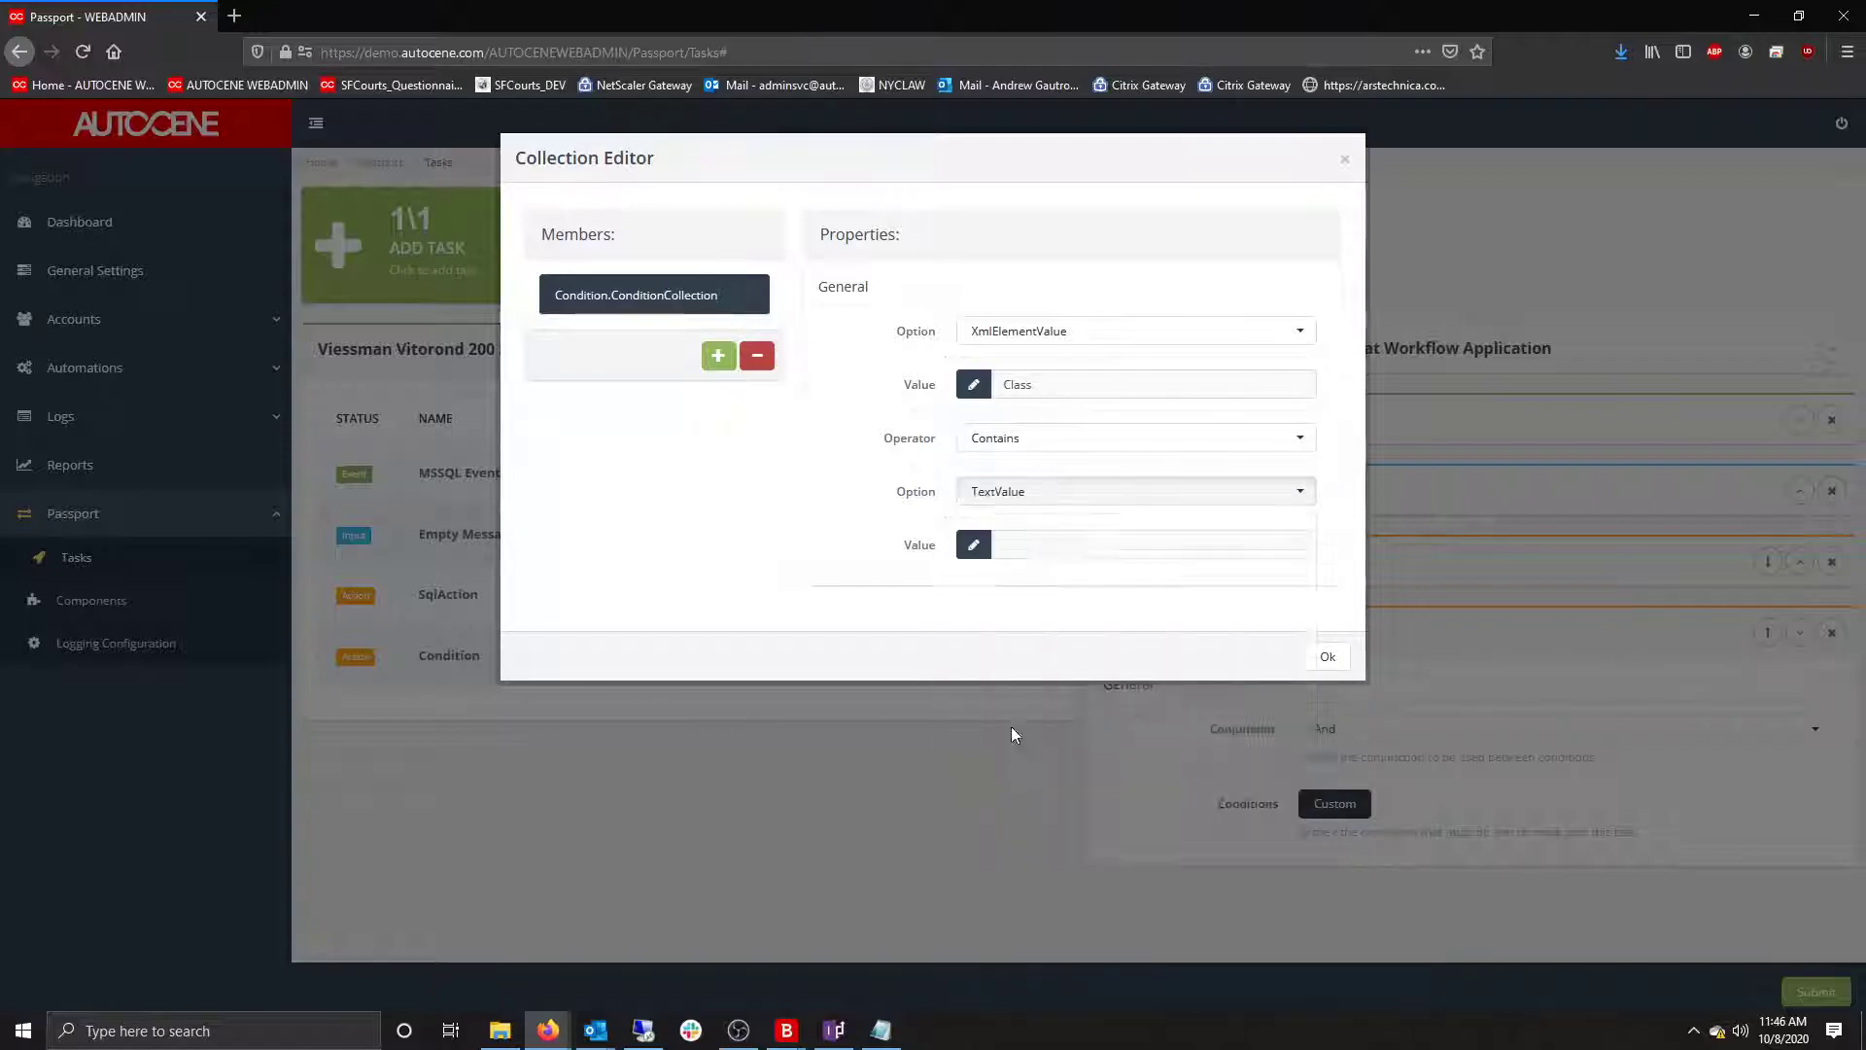
pyautogui.click(1023, 547)
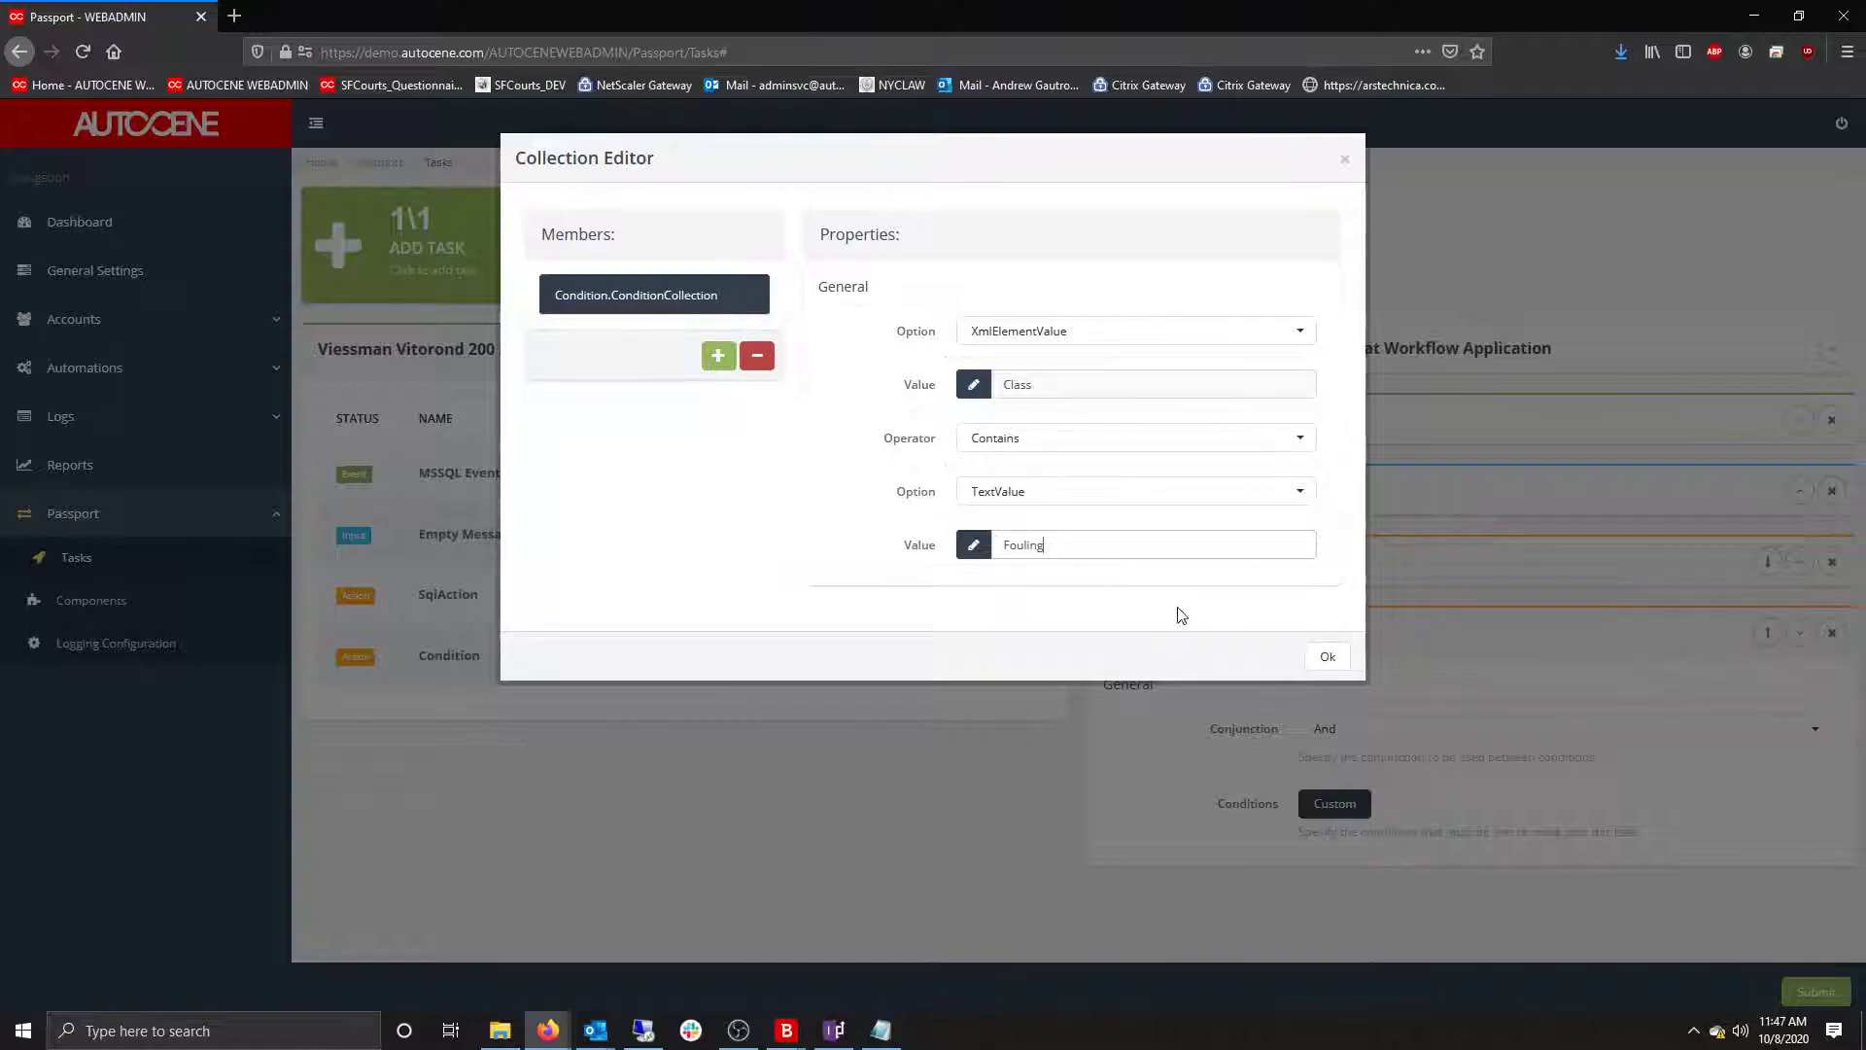
pyautogui.hotkey('alt', 'Tab')
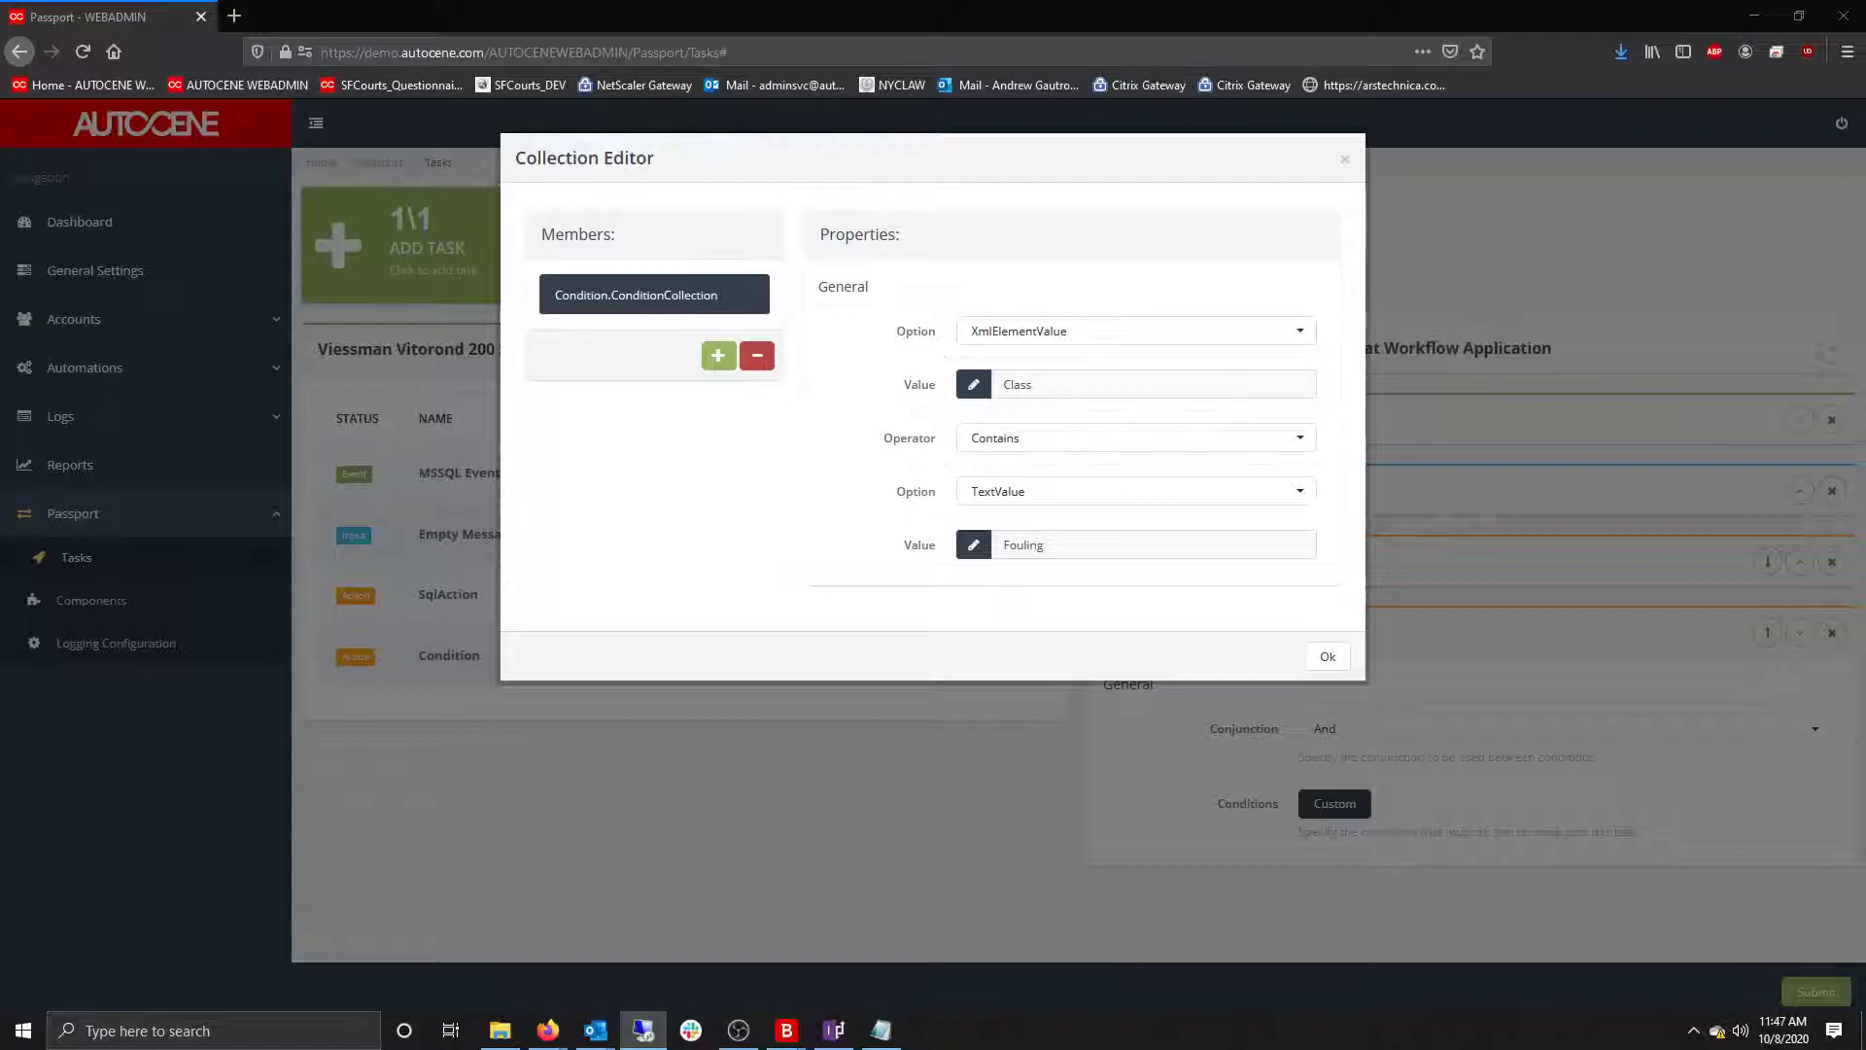
# Widen the SSMS Class column to read values like ExcessAir and Nominal, then move the window aside.
pyautogui.moveTo(1865, 242); pyautogui.dragTo(1229, 170)
pyautogui.scroll(-20, 1287, 721)
pyautogui.scroll(-20, 1314, 773)
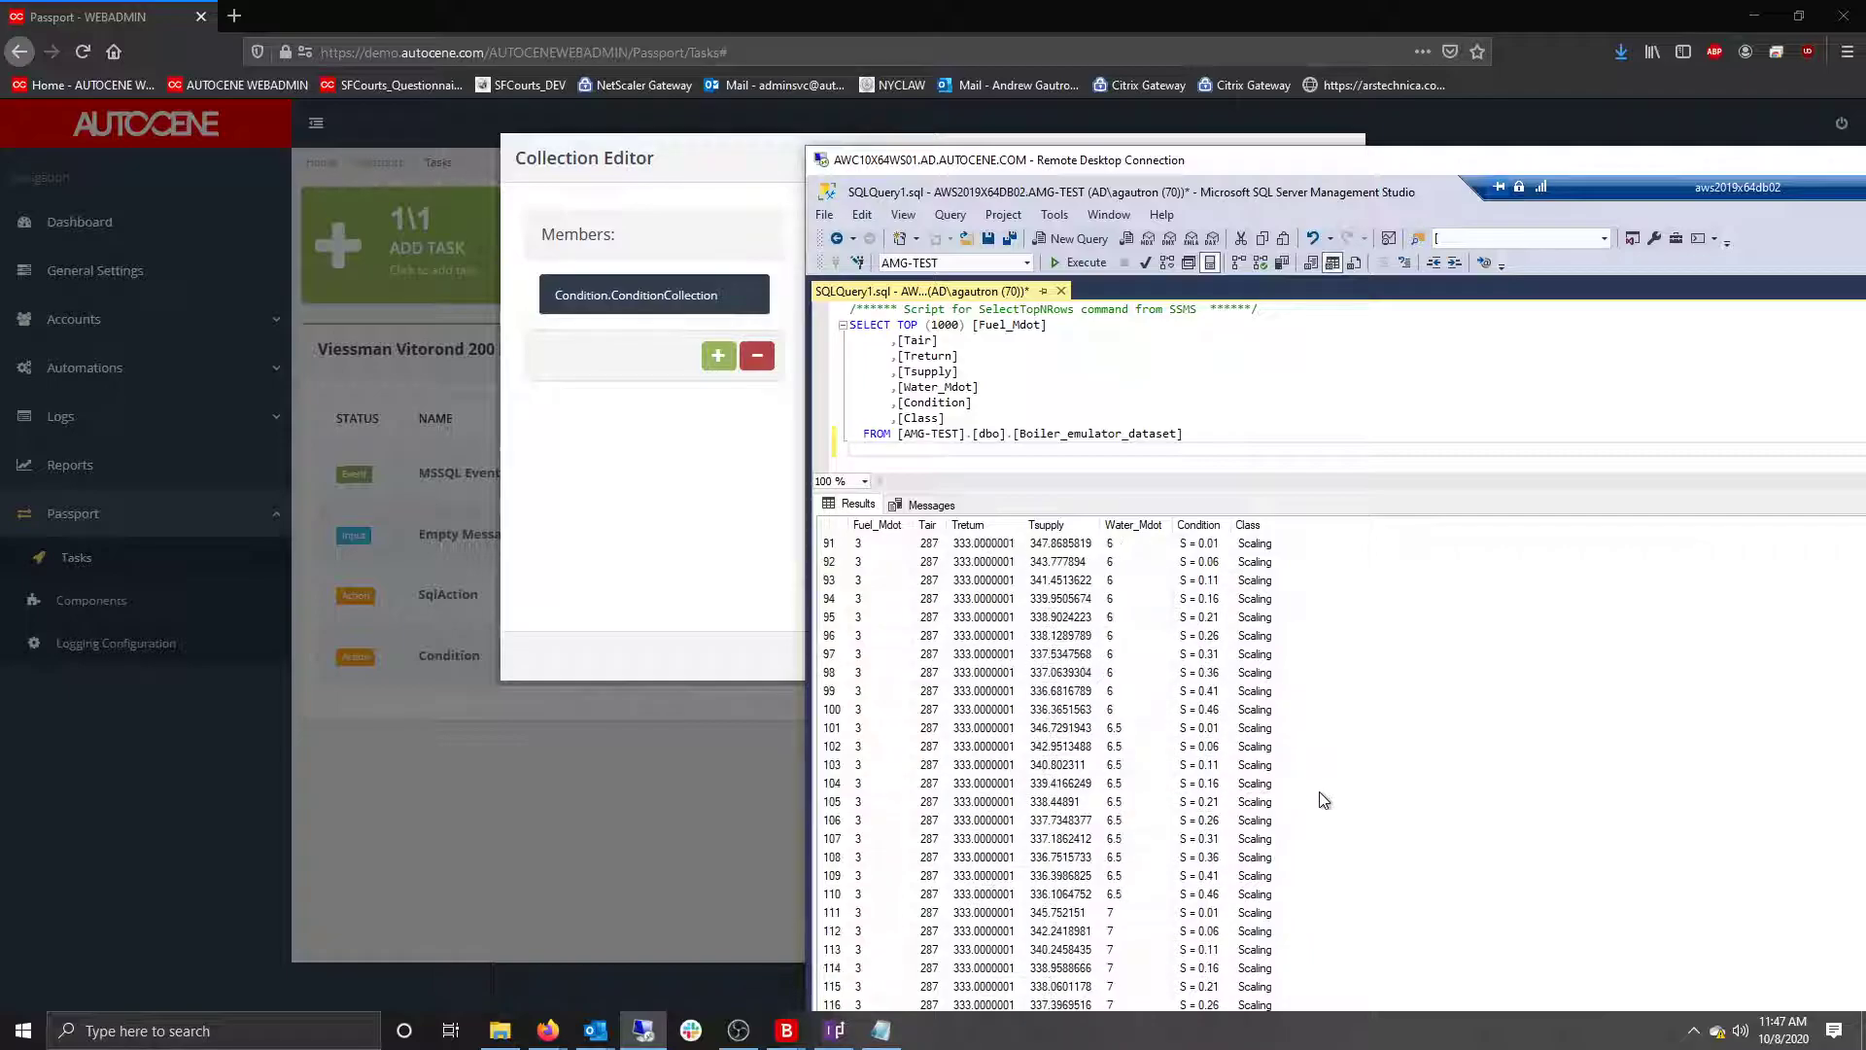
pyautogui.scroll(-17, 1339, 812)
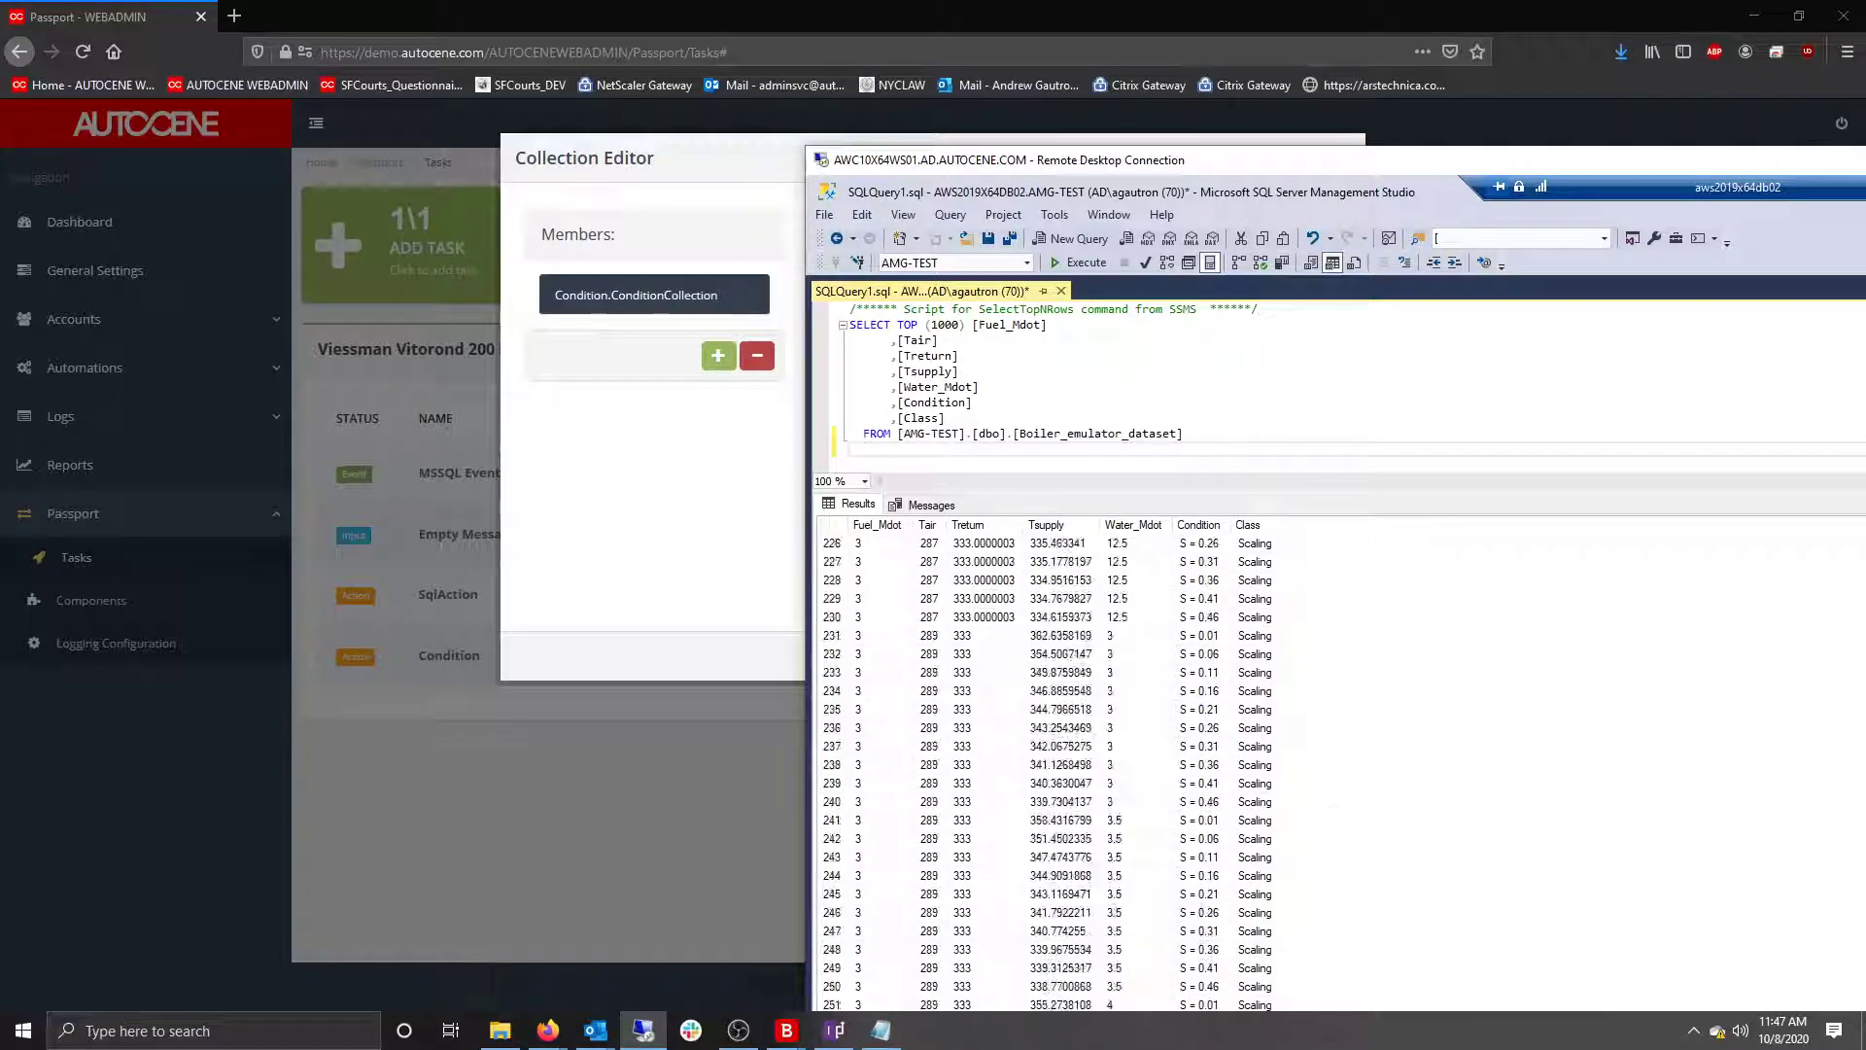
pyautogui.scroll(-20, 1339, 767)
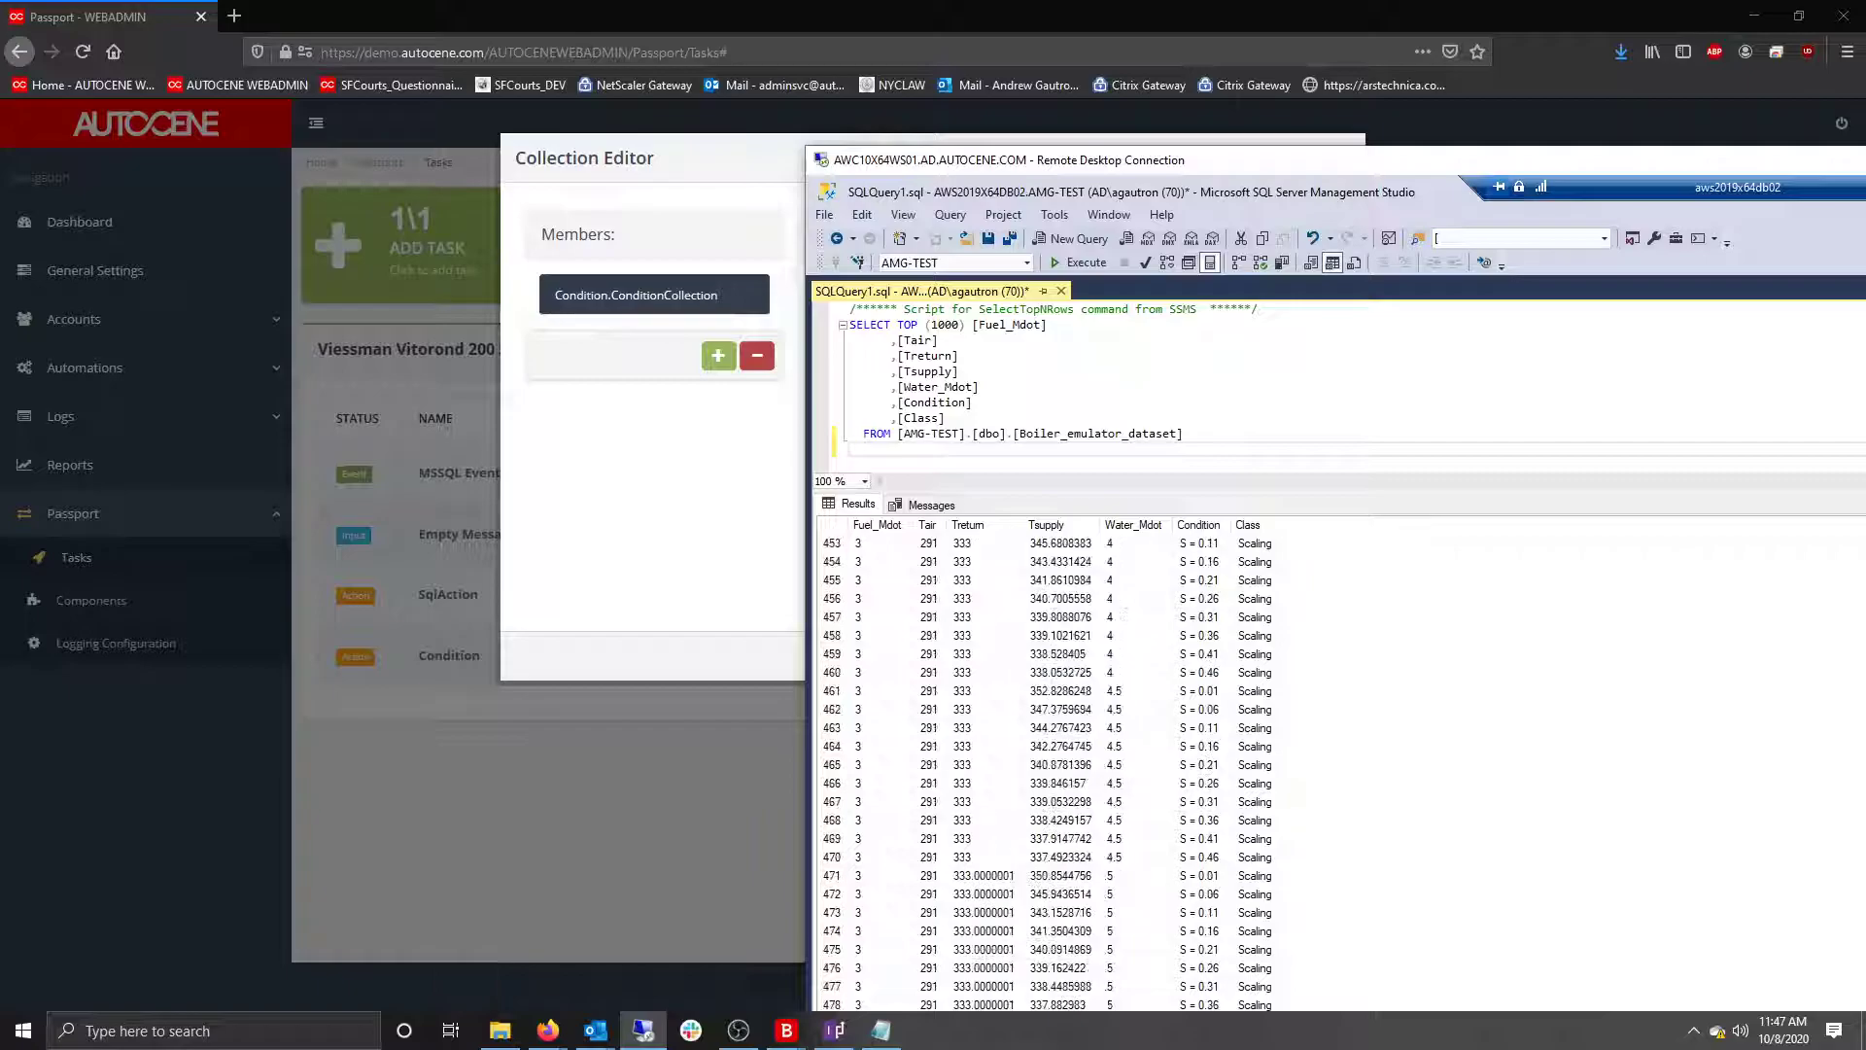
pyautogui.scroll(-14, 1230, 537)
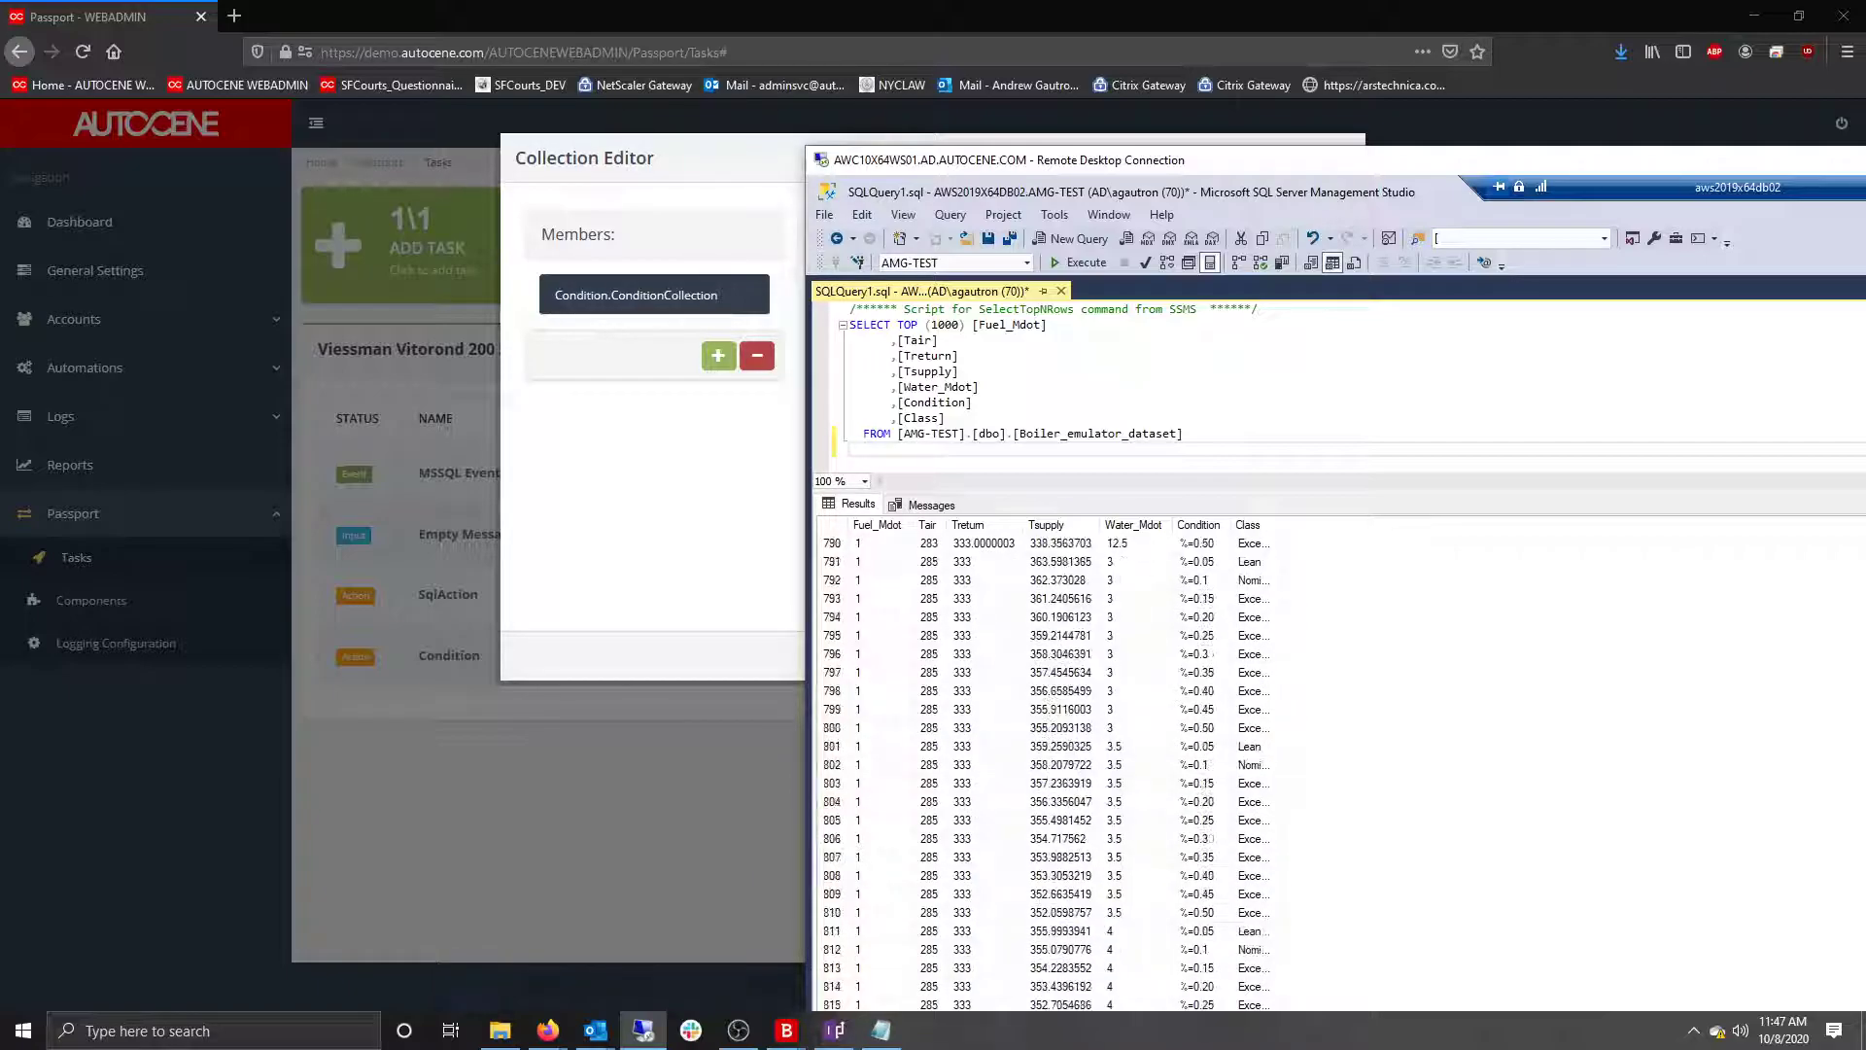
pyautogui.doubleClick(1281, 526)
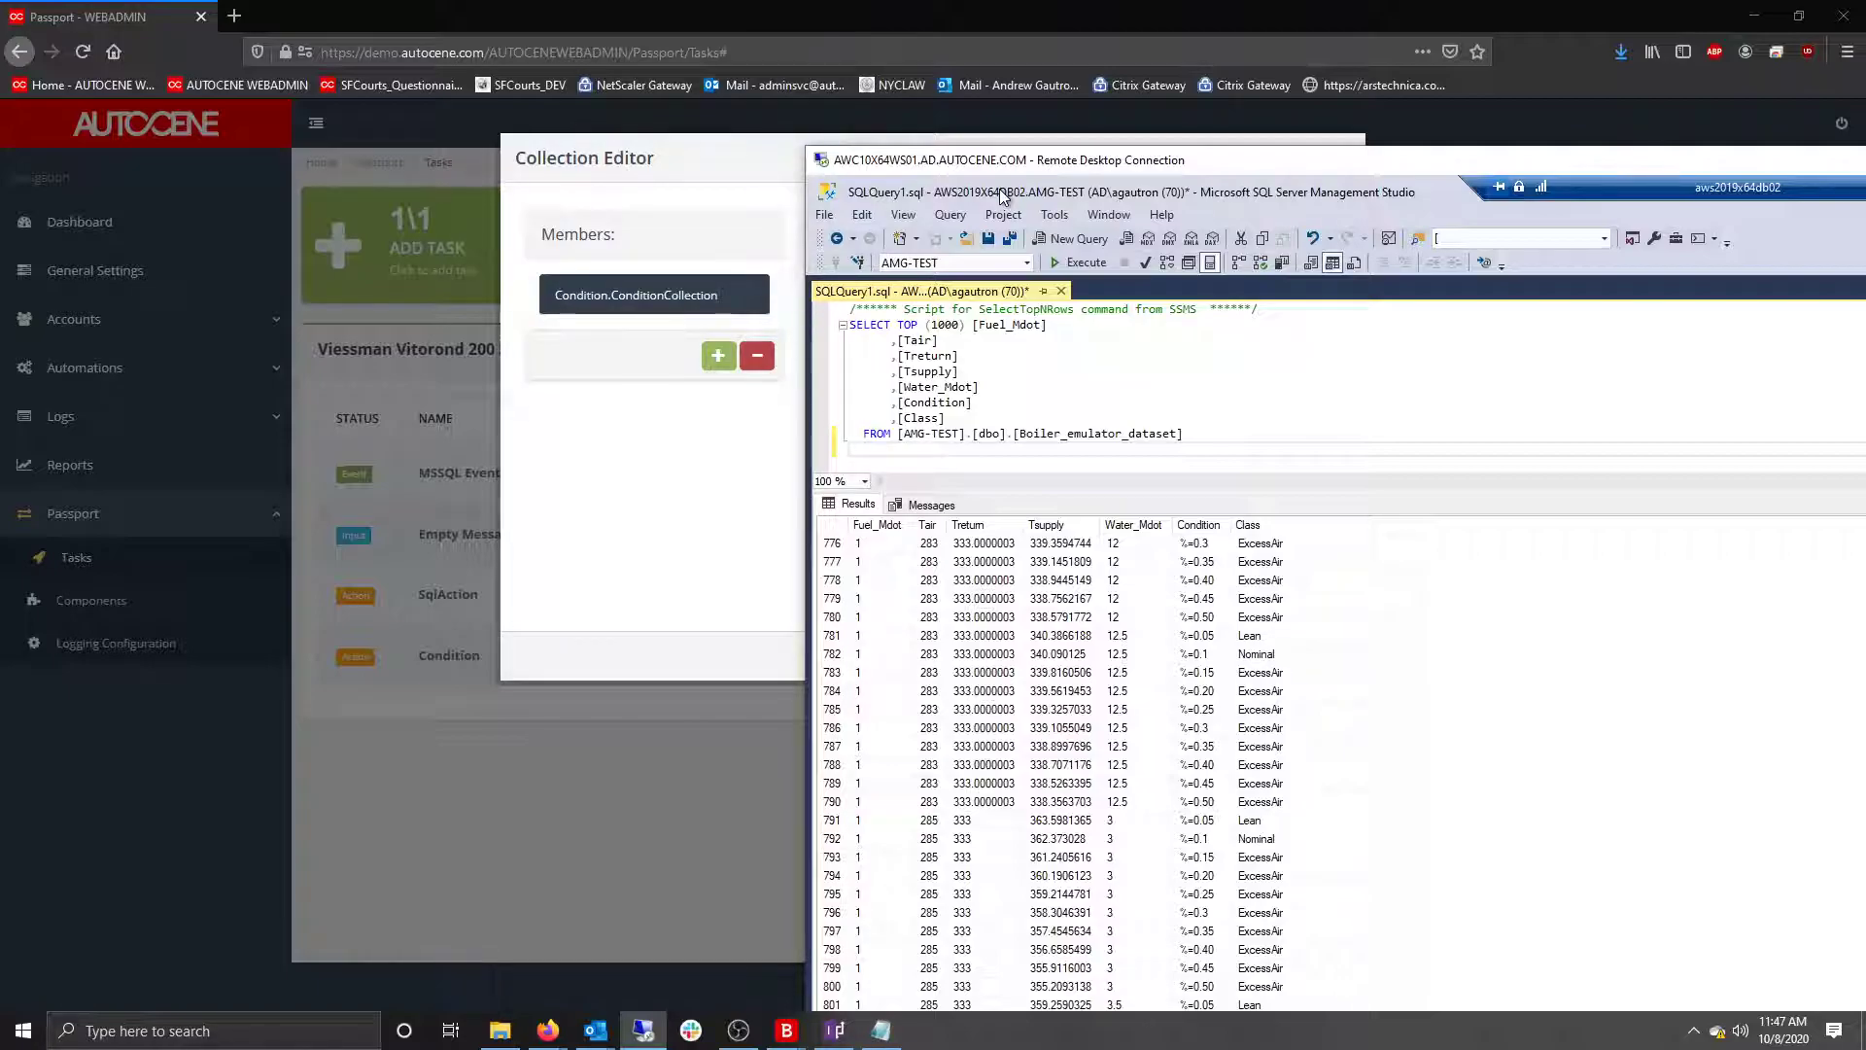
pyautogui.moveTo(1026, 164); pyautogui.dragTo(1865, 291)
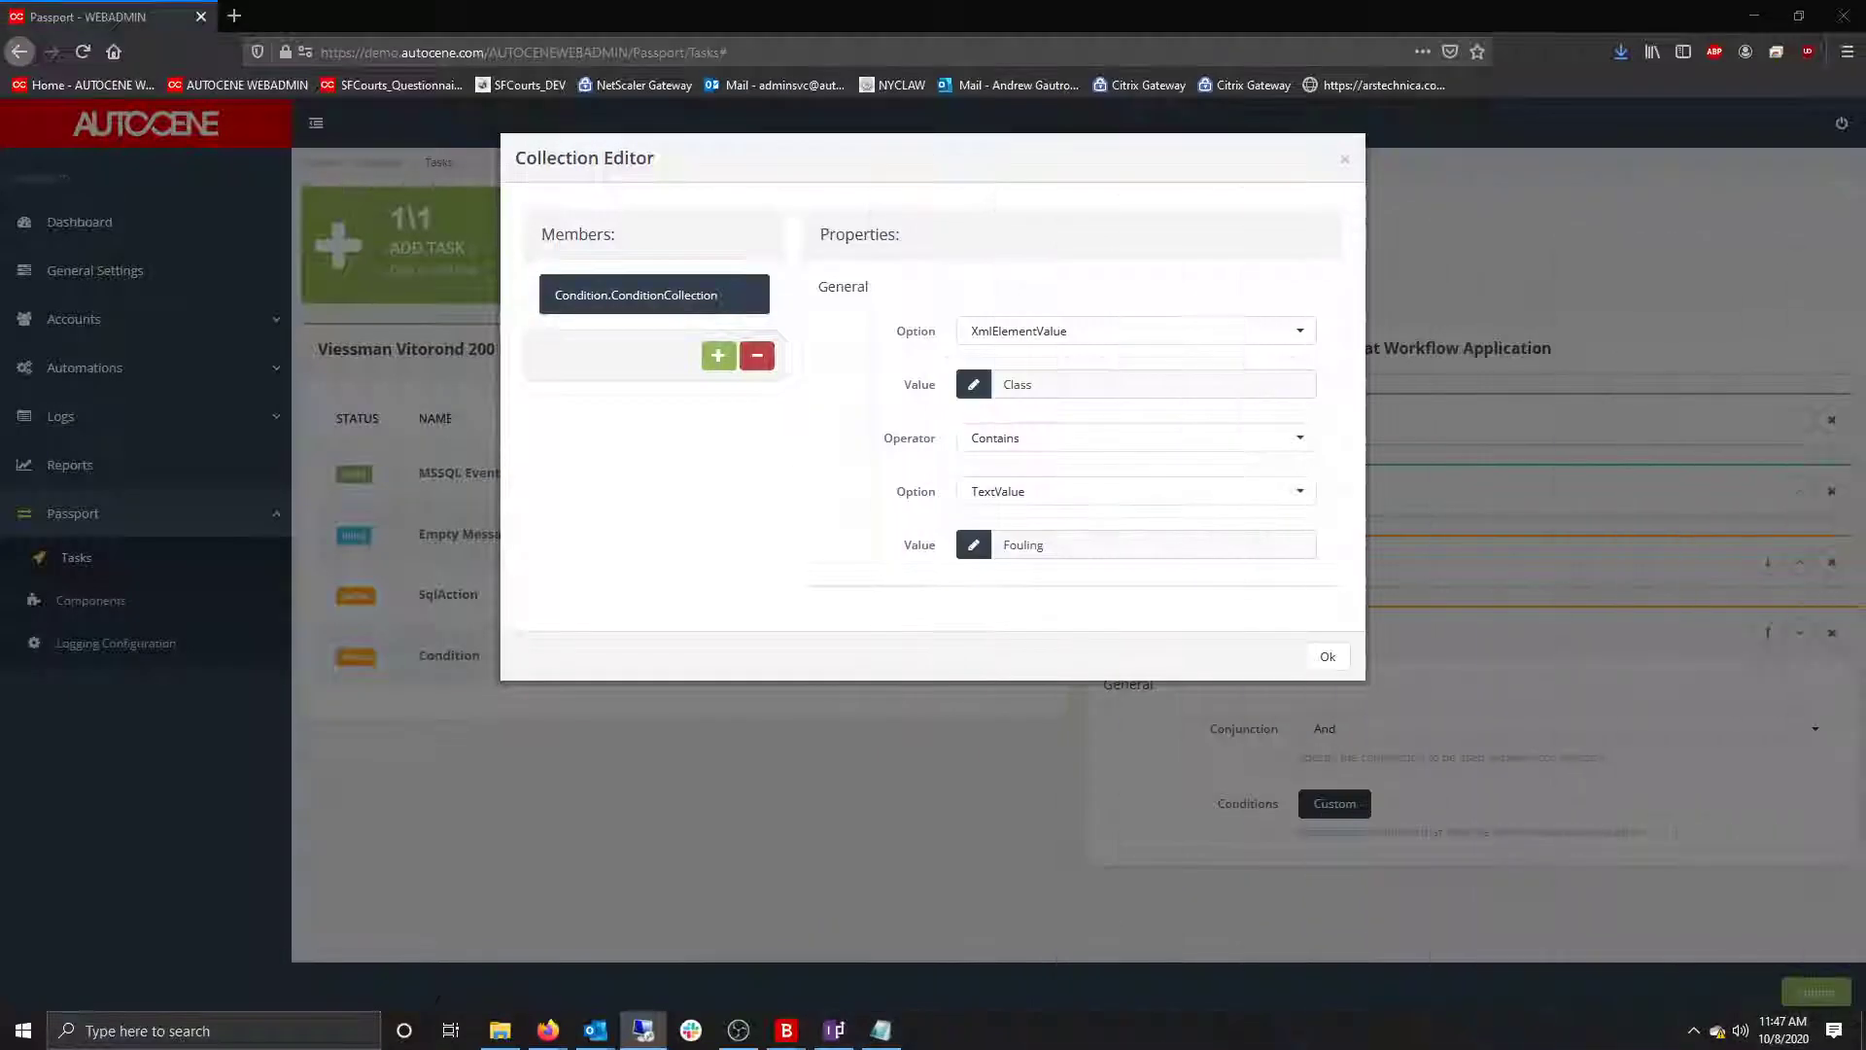
# Add a second rule: XmlElementValue Class Contains TextValue 'No water flow fault'.
pyautogui.click(718, 355)
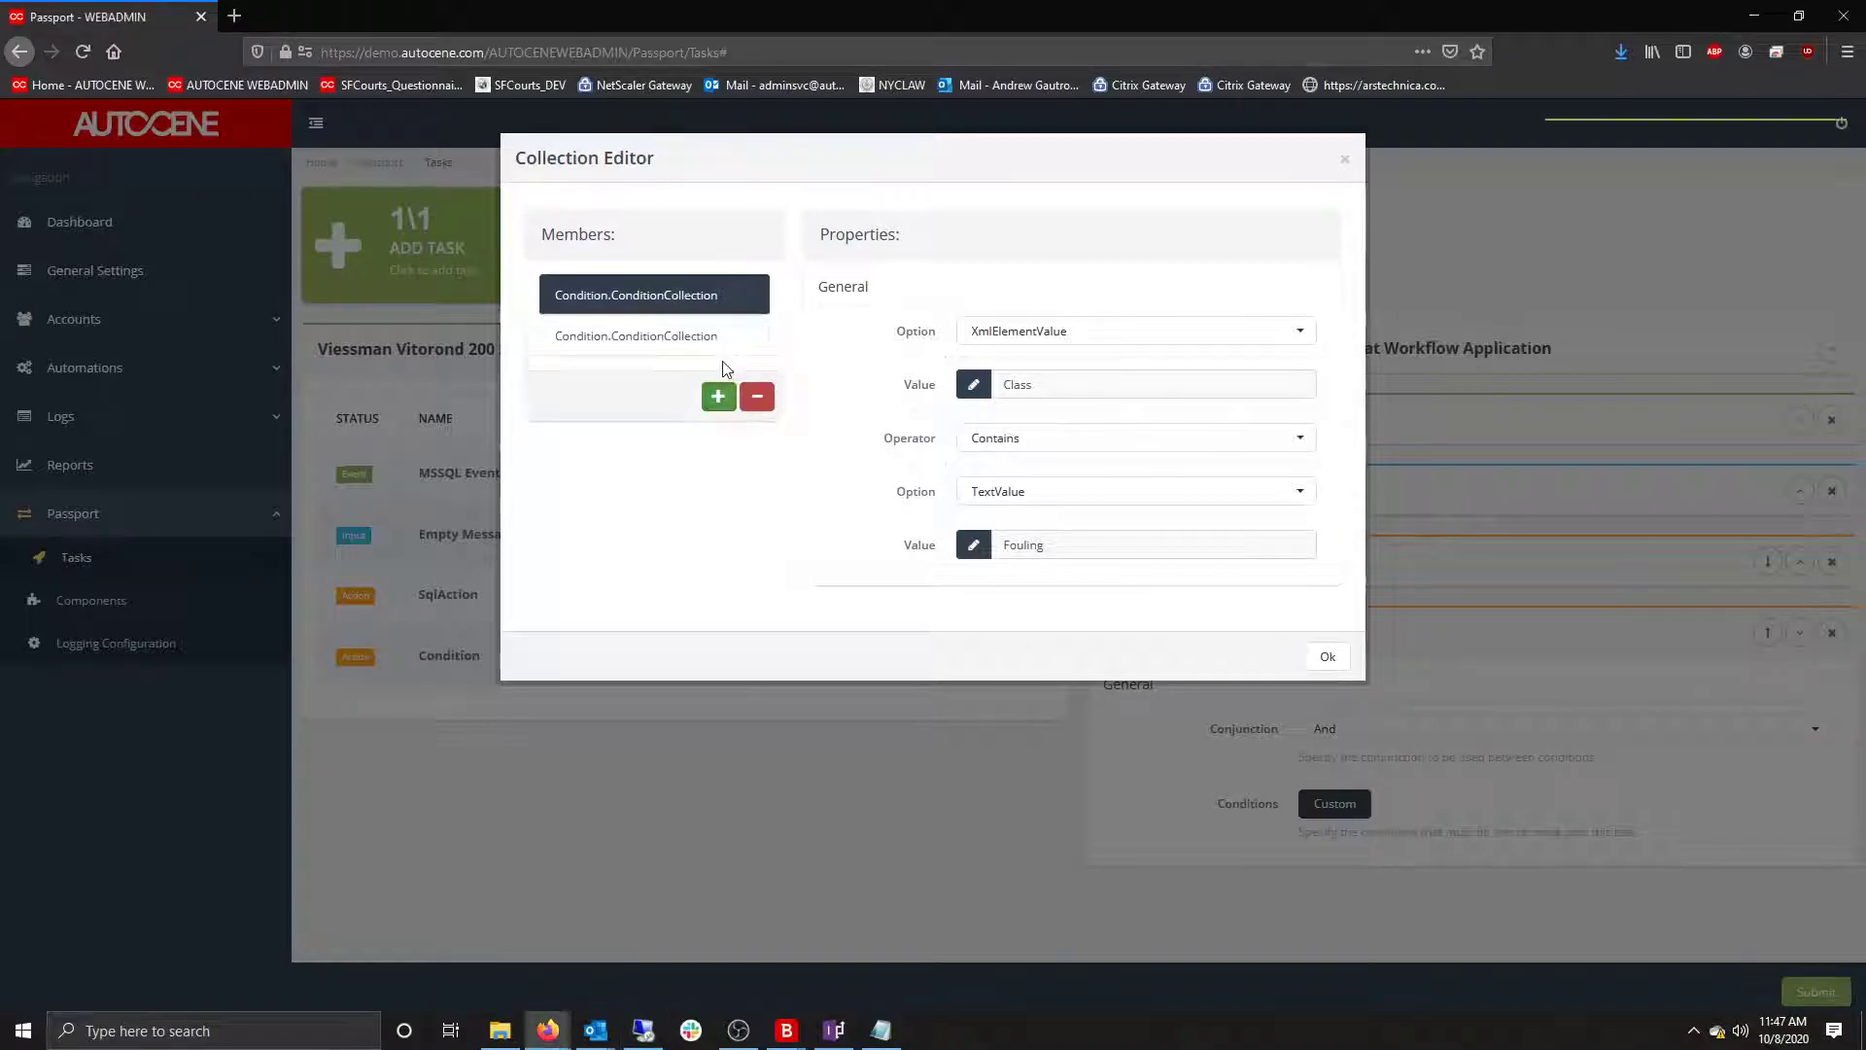
pyautogui.click(1002, 333)
pyautogui.click(1012, 589)
pyautogui.click(1014, 387)
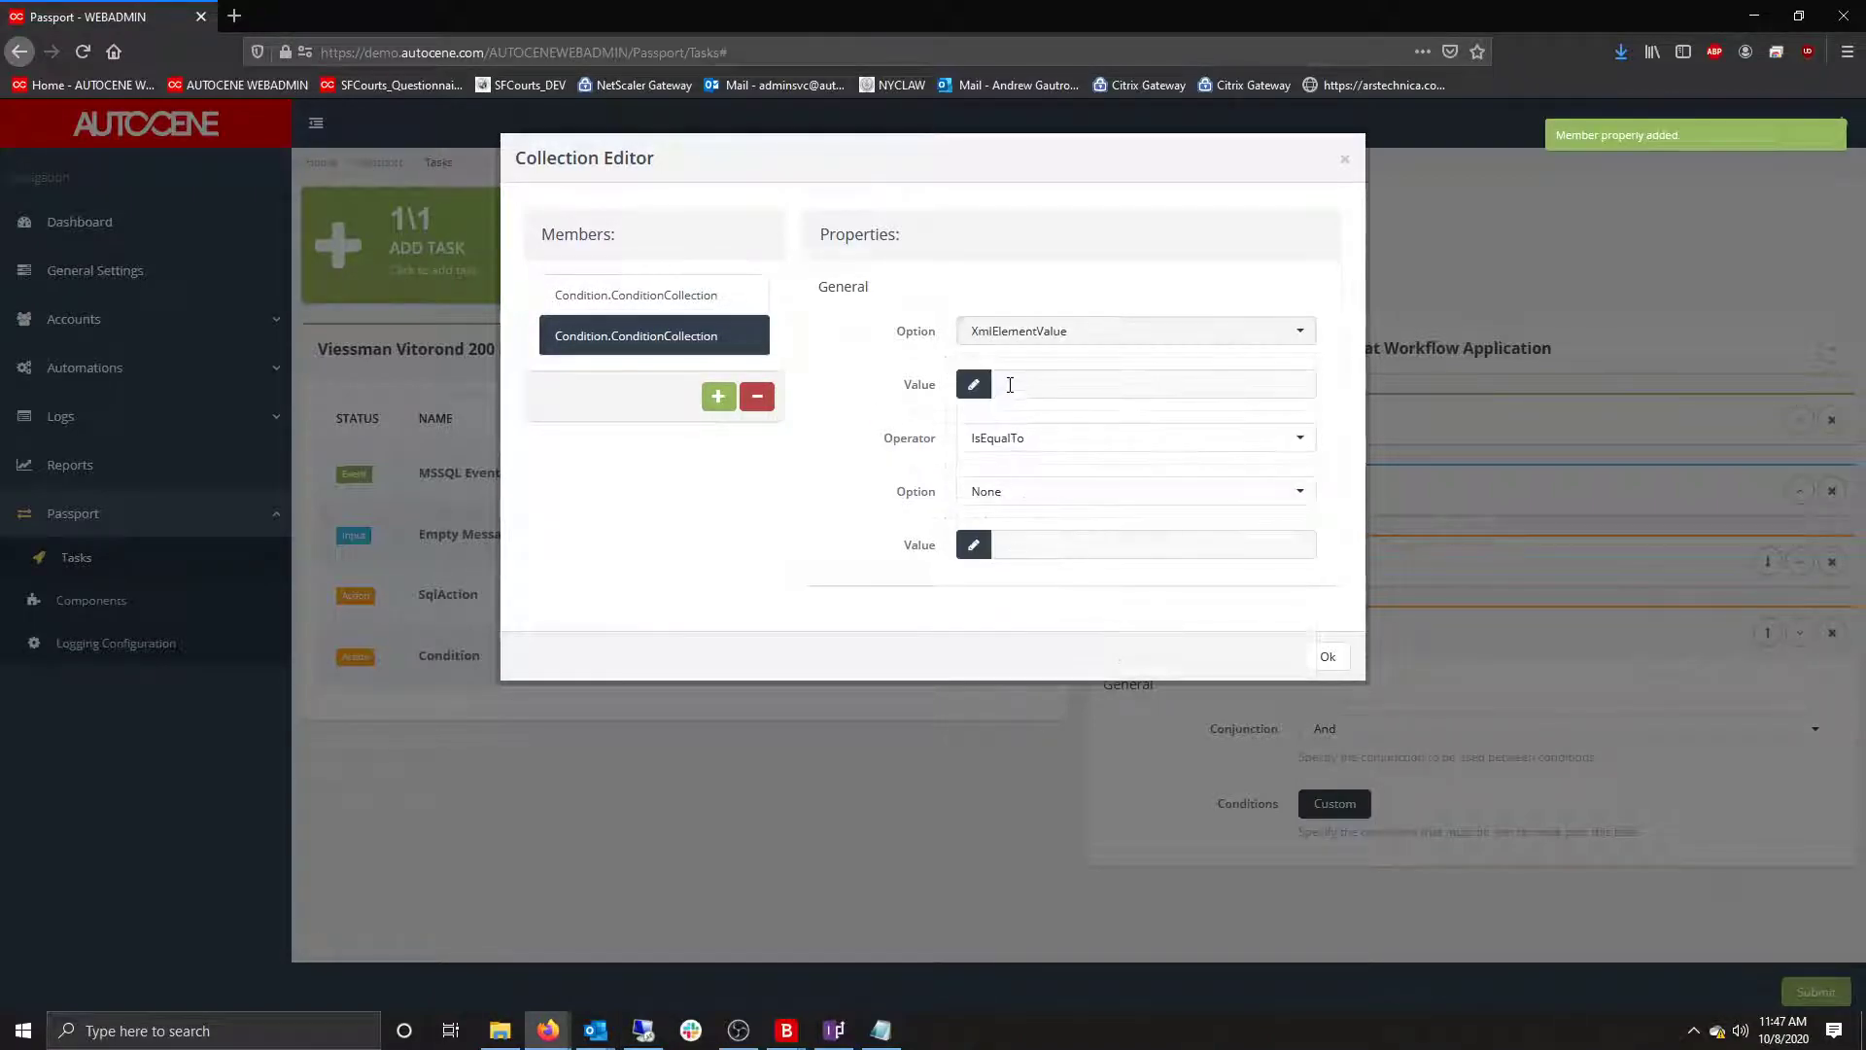
pyautogui.write('Class')
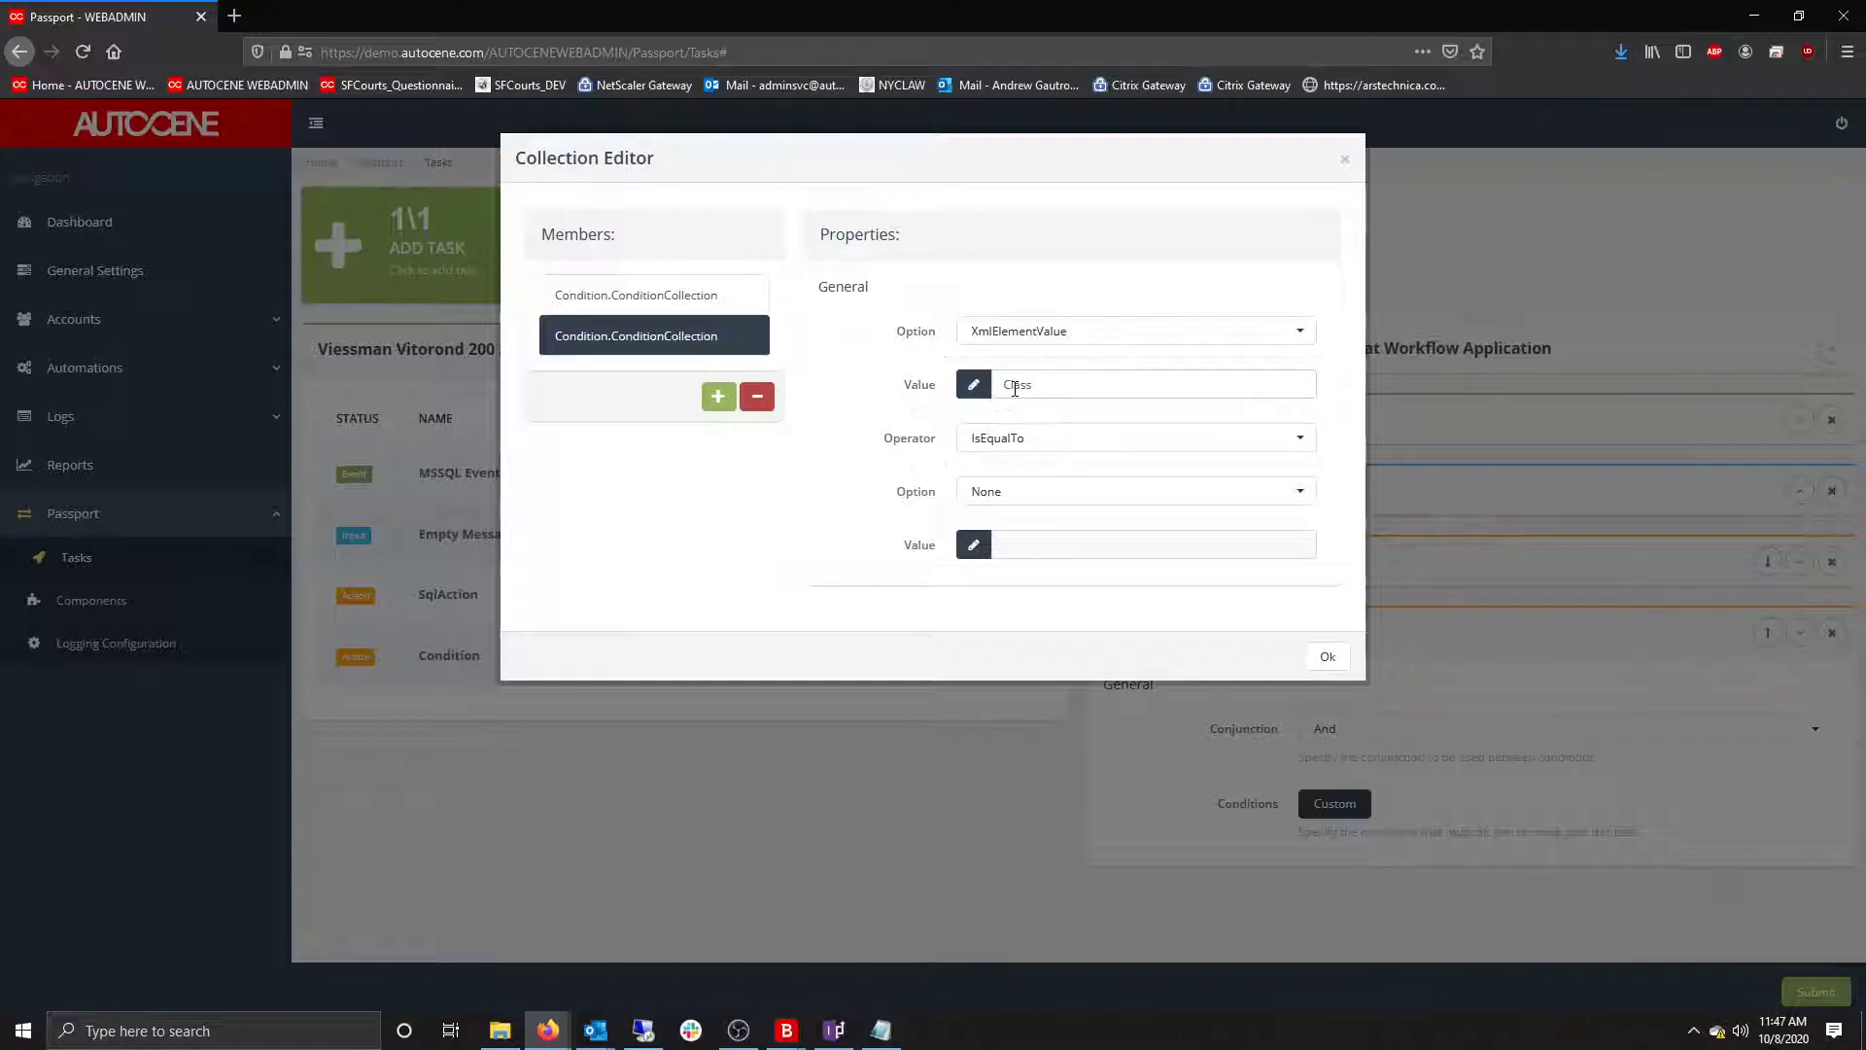
pyautogui.click(1018, 443)
pyautogui.click(1011, 550)
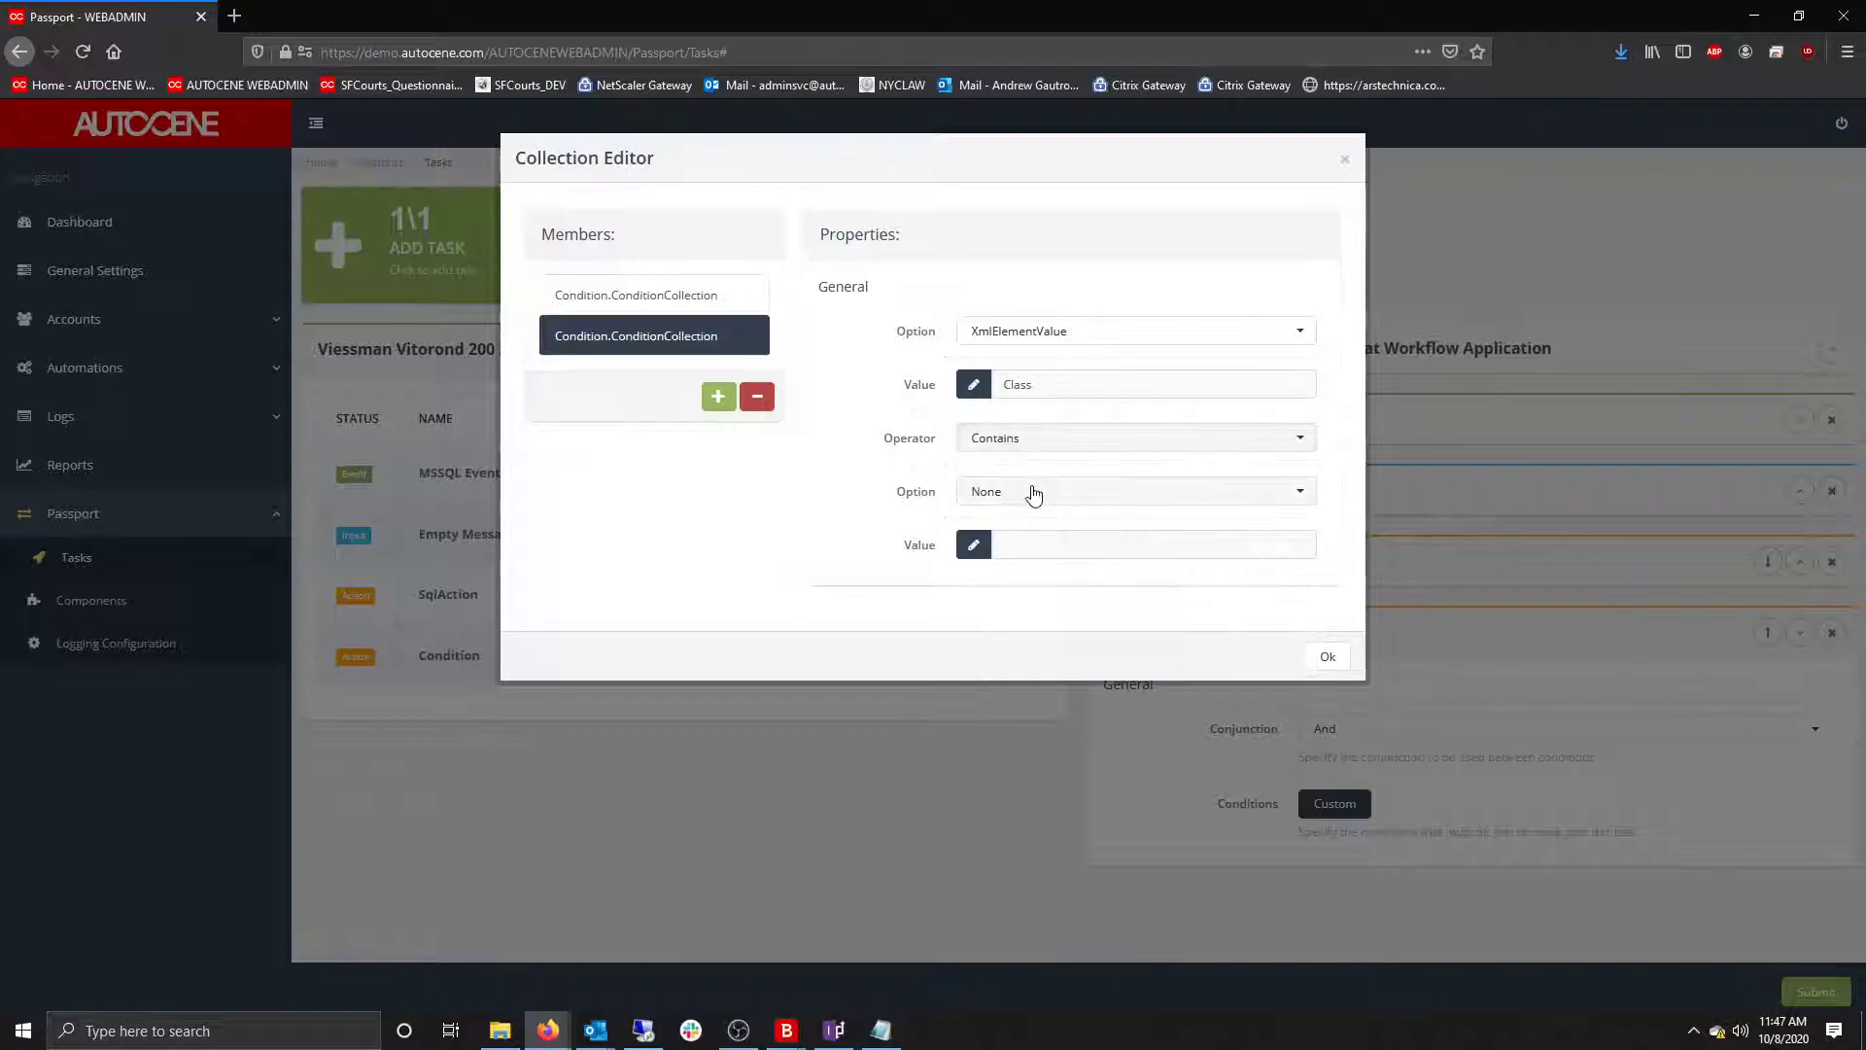
pyautogui.click(1032, 491)
pyautogui.click(1016, 783)
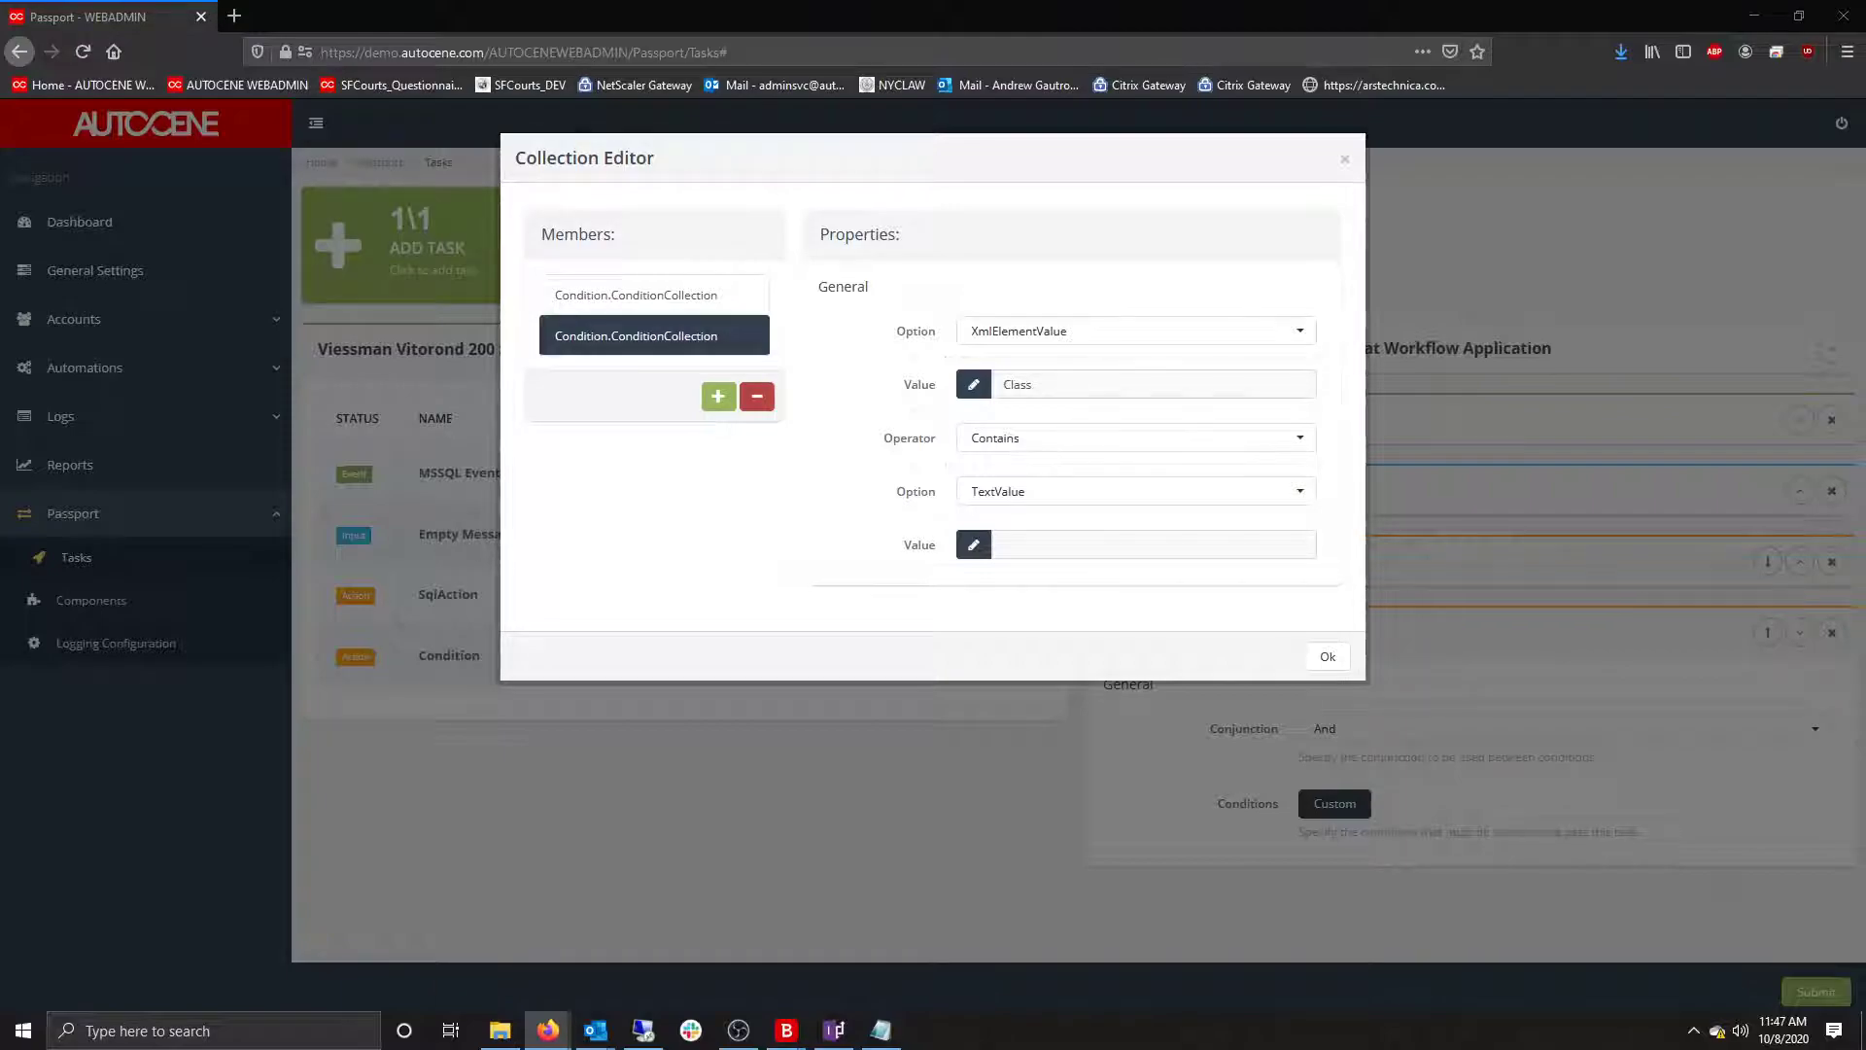
pyautogui.click(1037, 545)
pyautogui.write('No water flow fault')
# Save the condition rules and set the Condition's Conjunction to Or.
pyautogui.click(1327, 657)
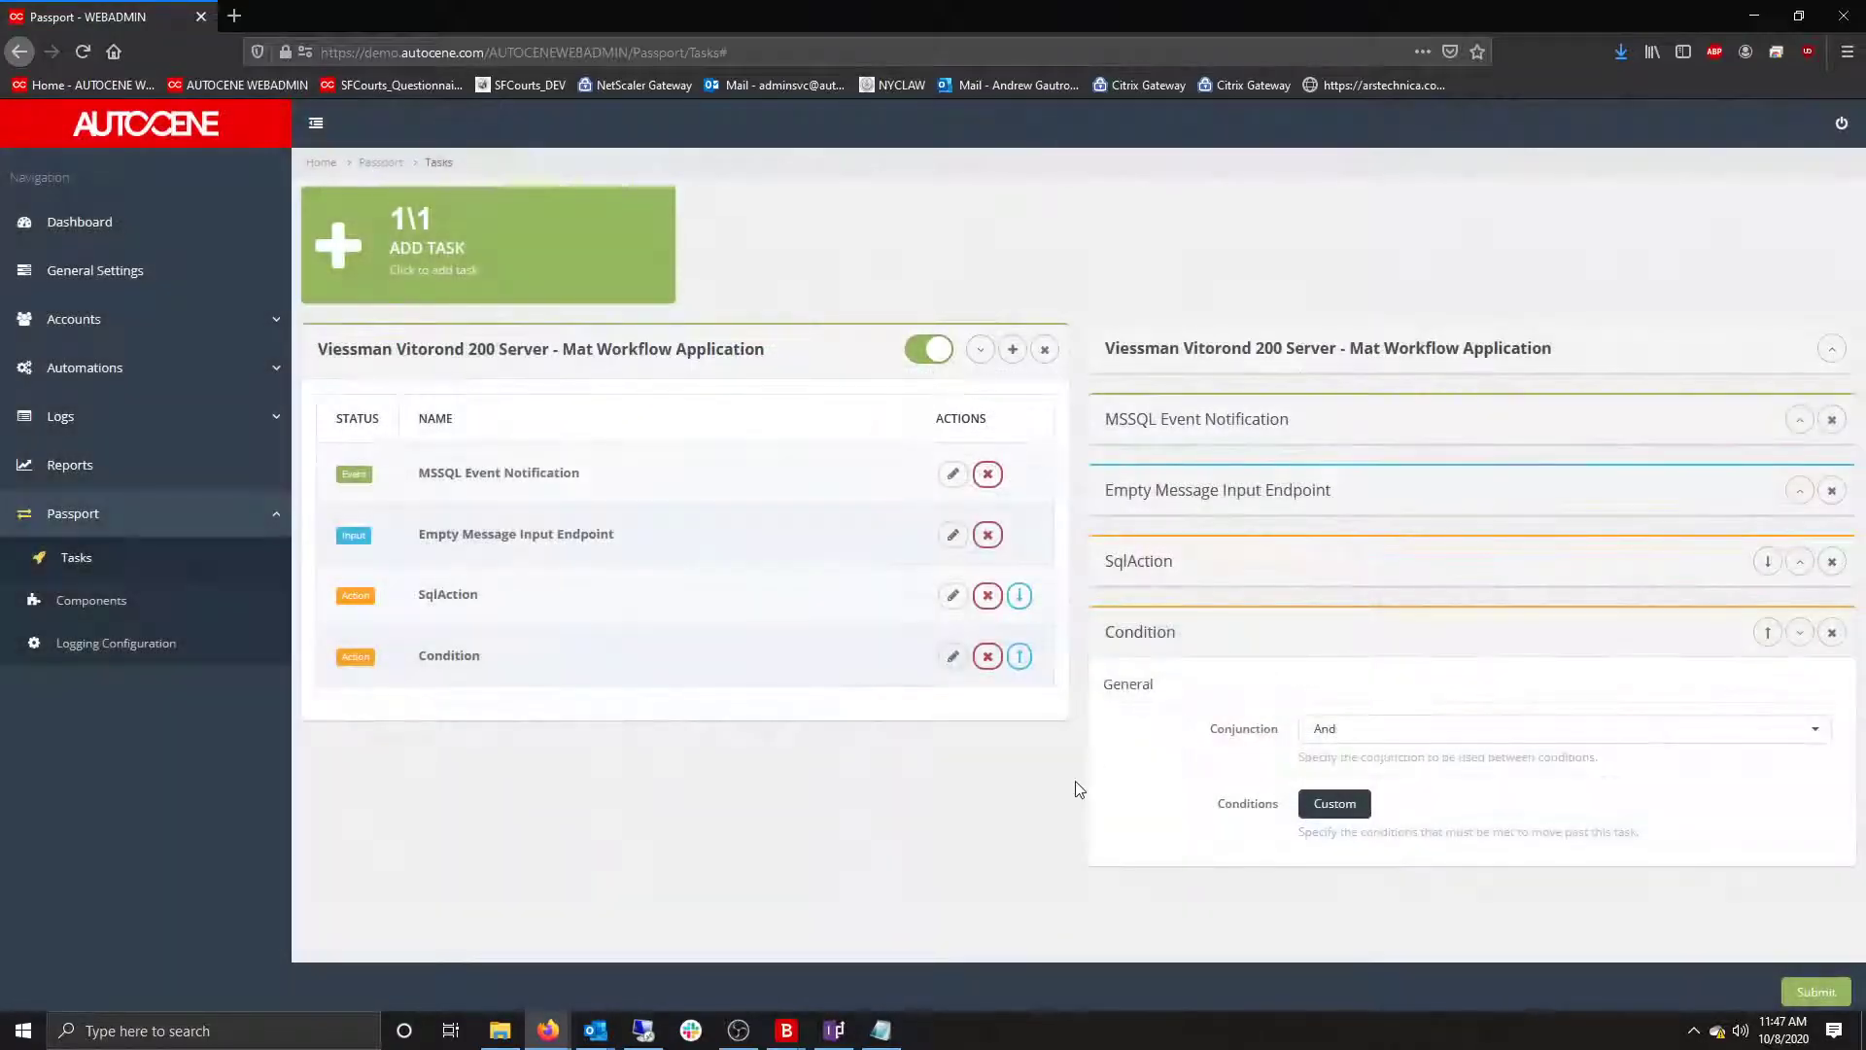
pyautogui.click(1800, 638)
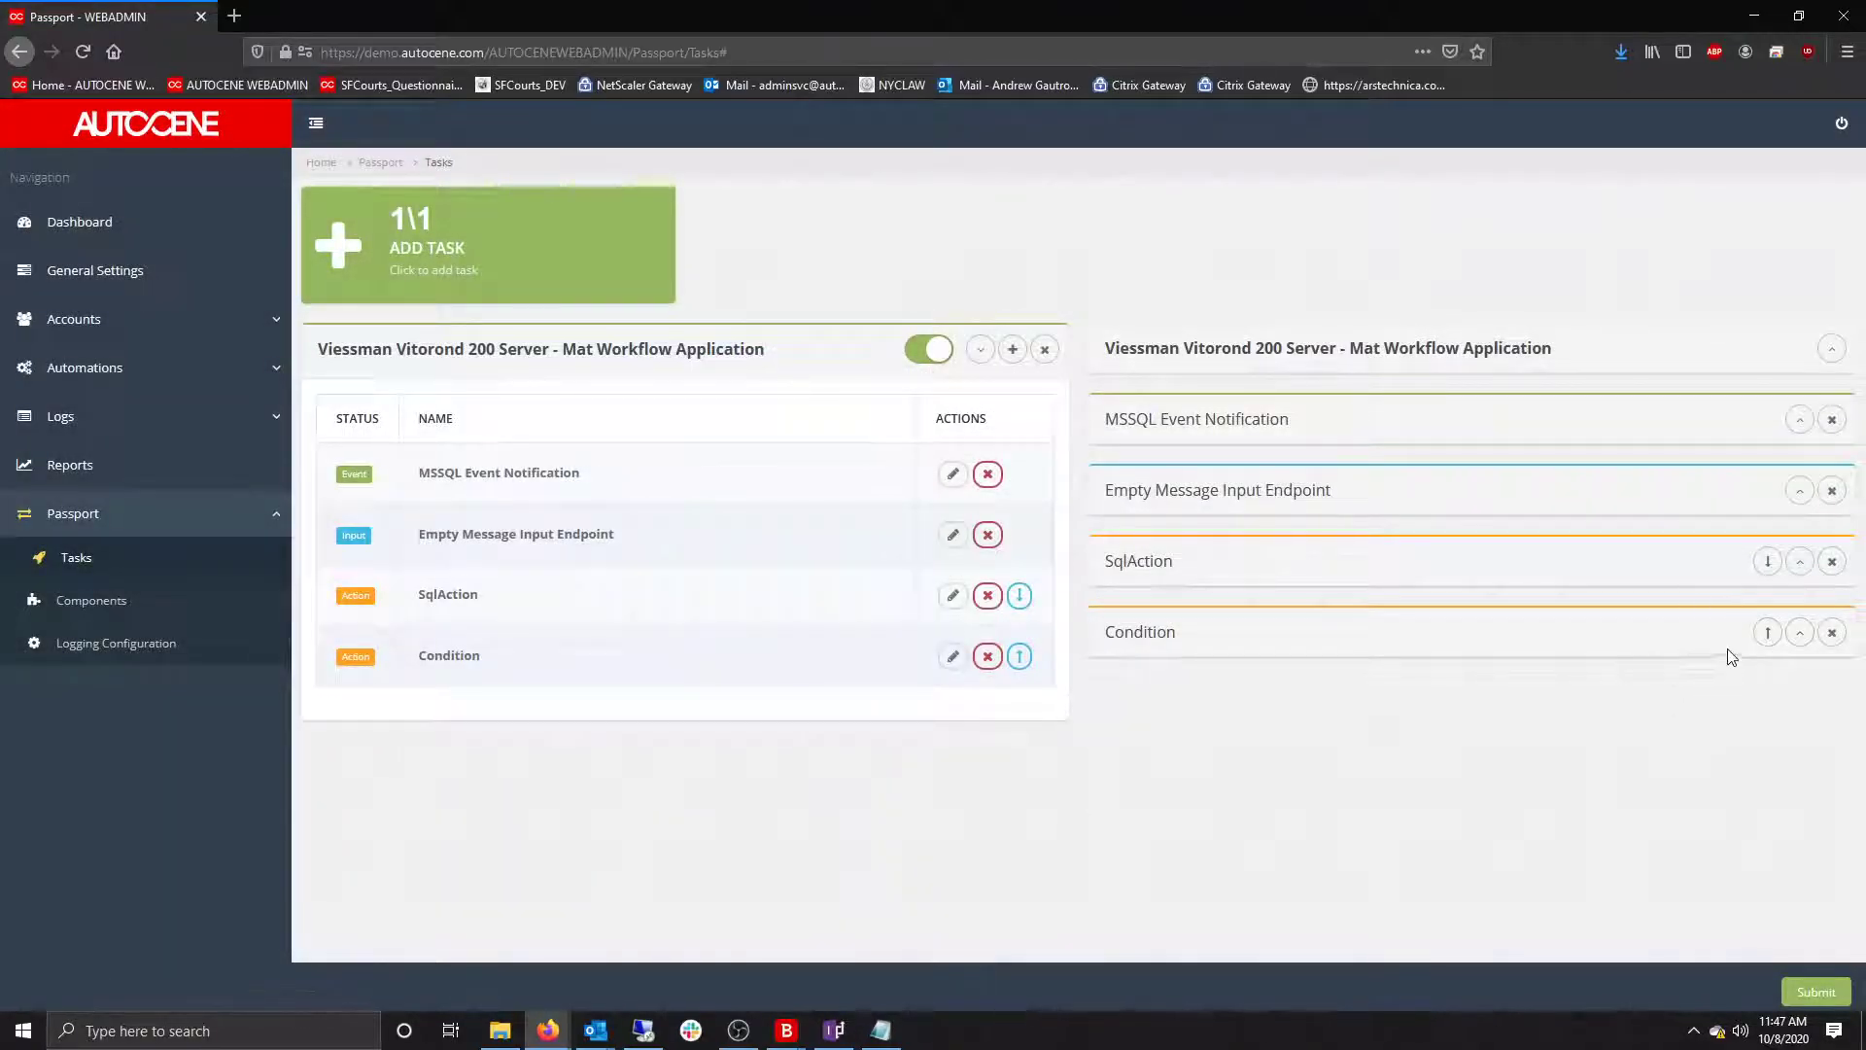
pyautogui.click(1799, 634)
pyautogui.click(1488, 749)
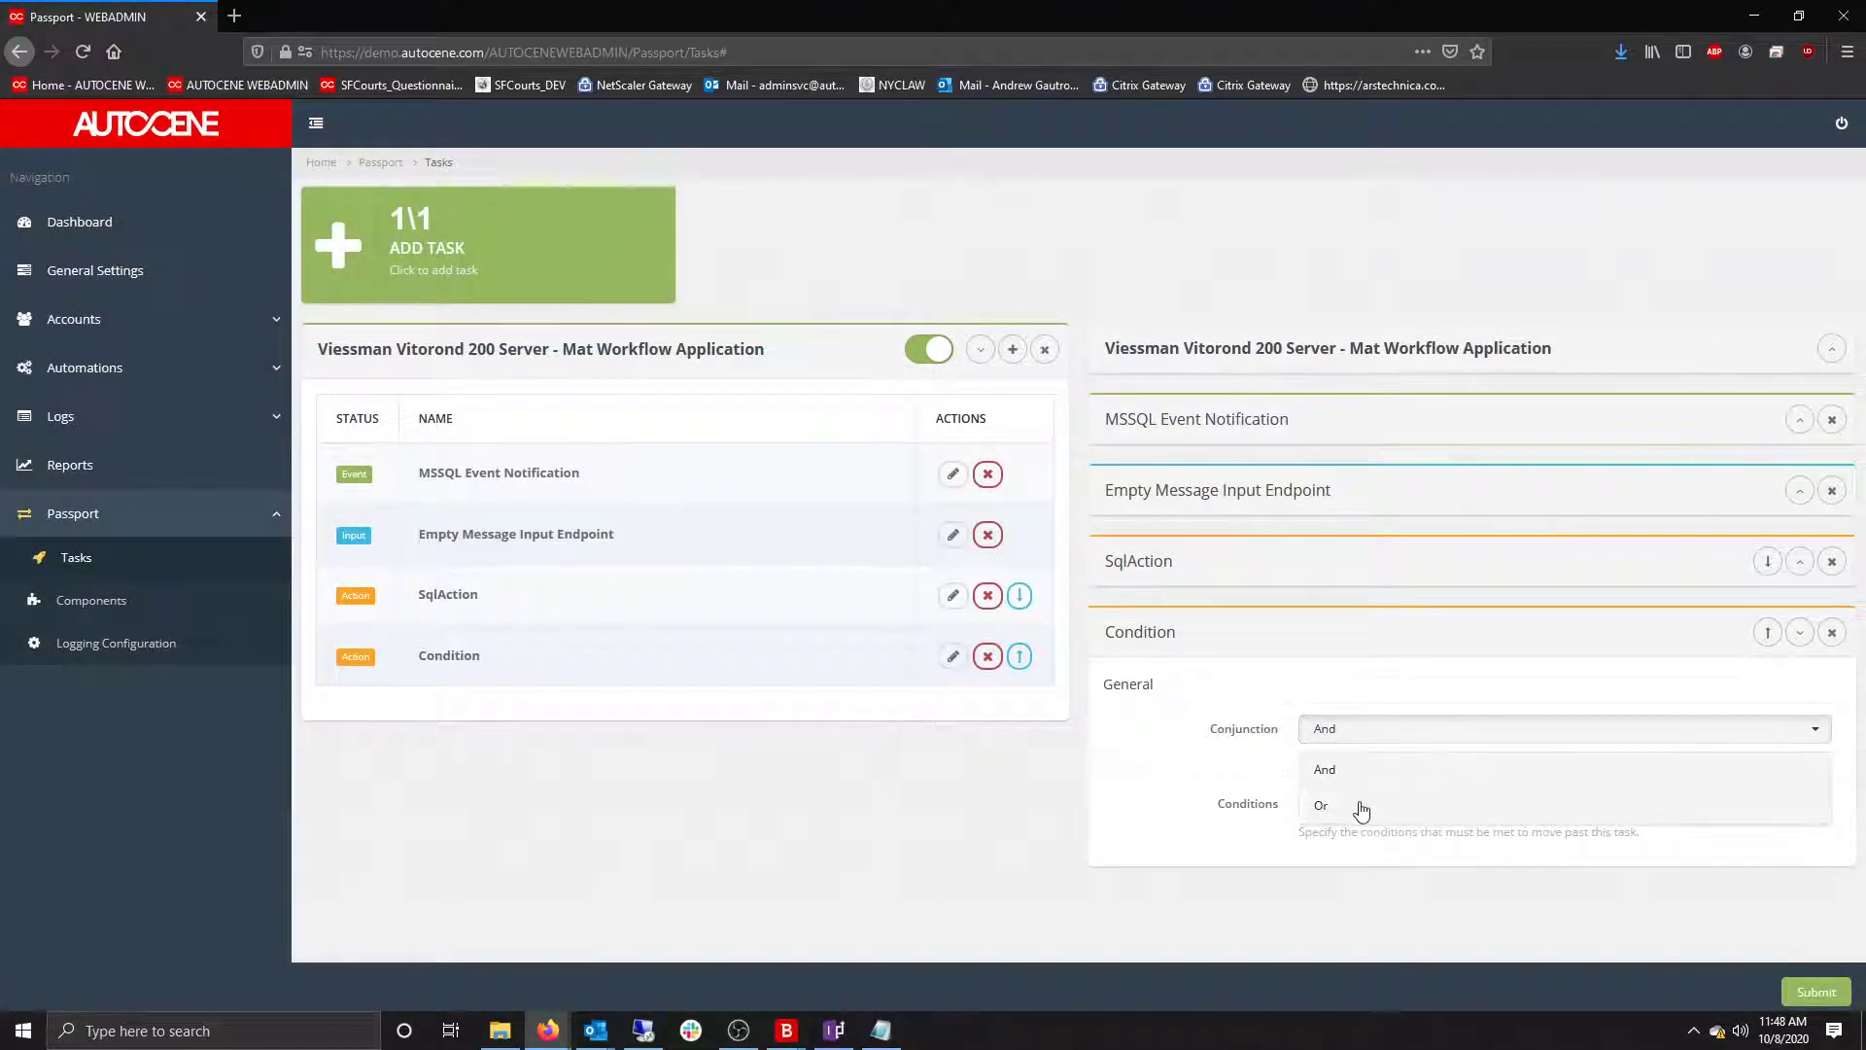
pyautogui.click(1356, 805)
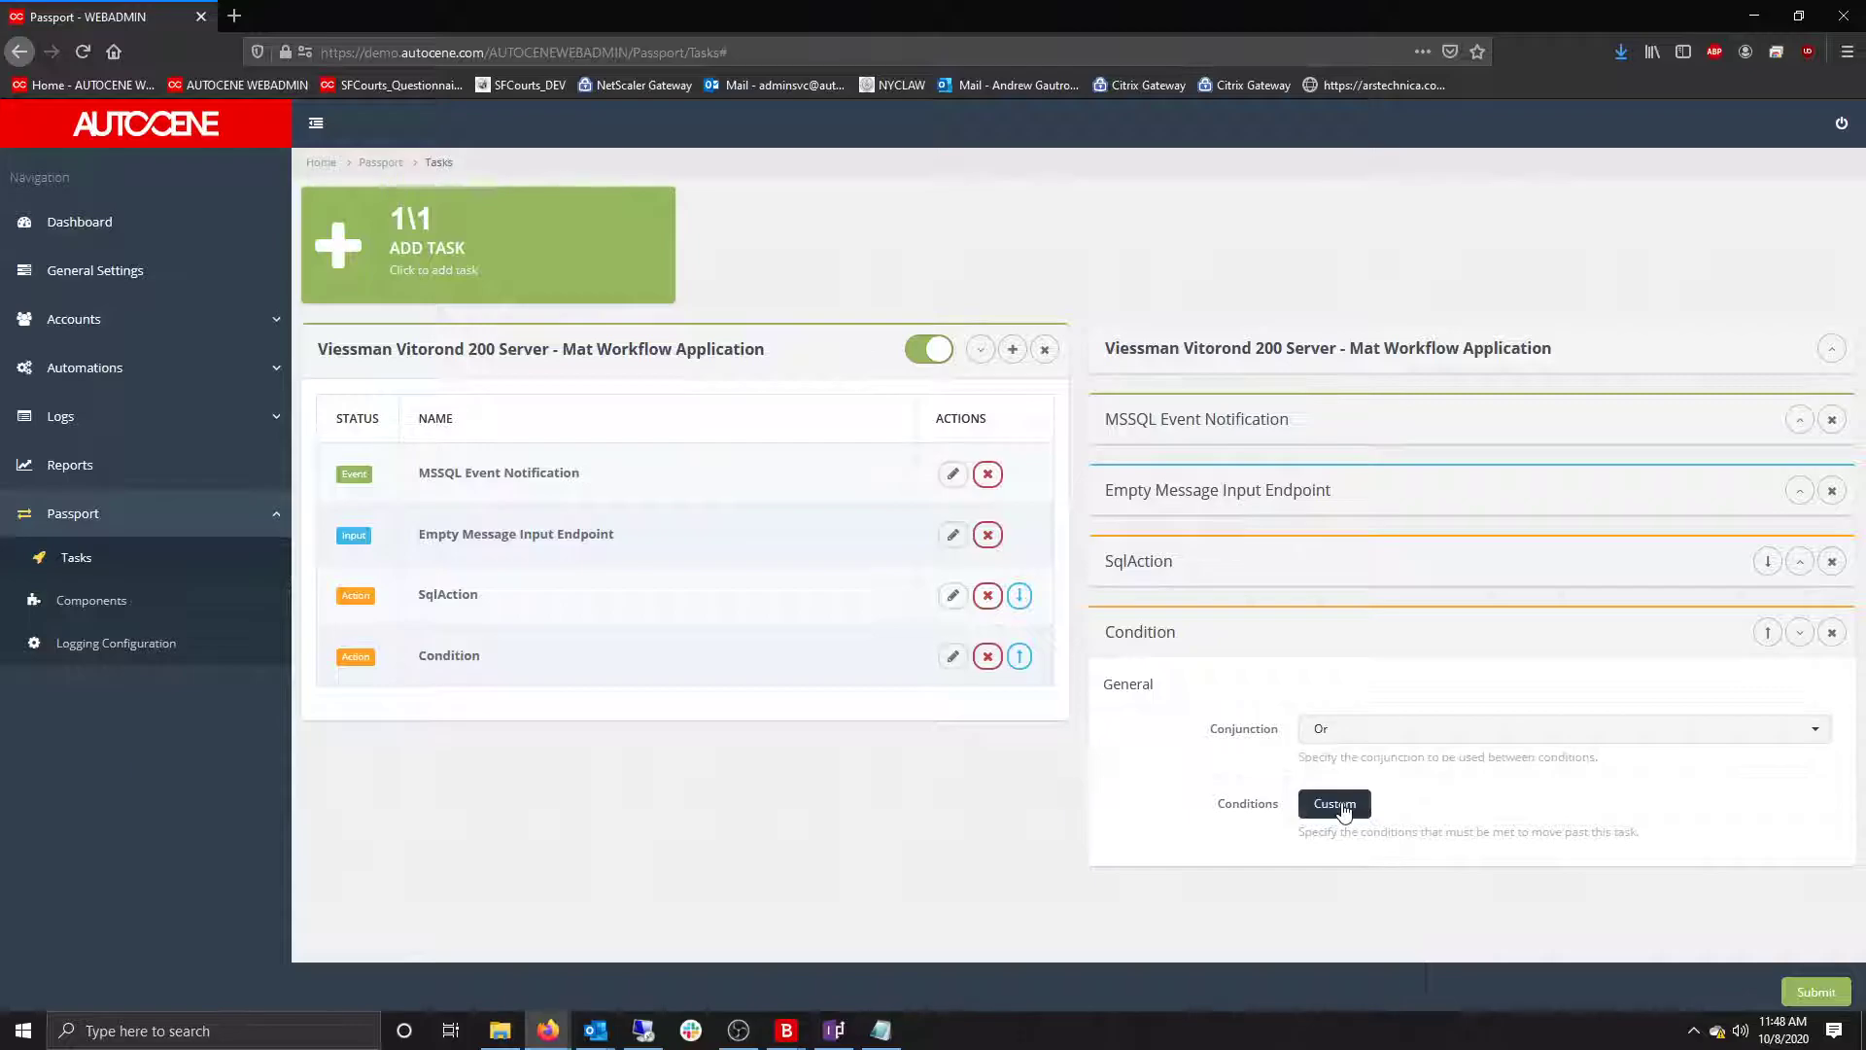
pyautogui.click(1799, 633)
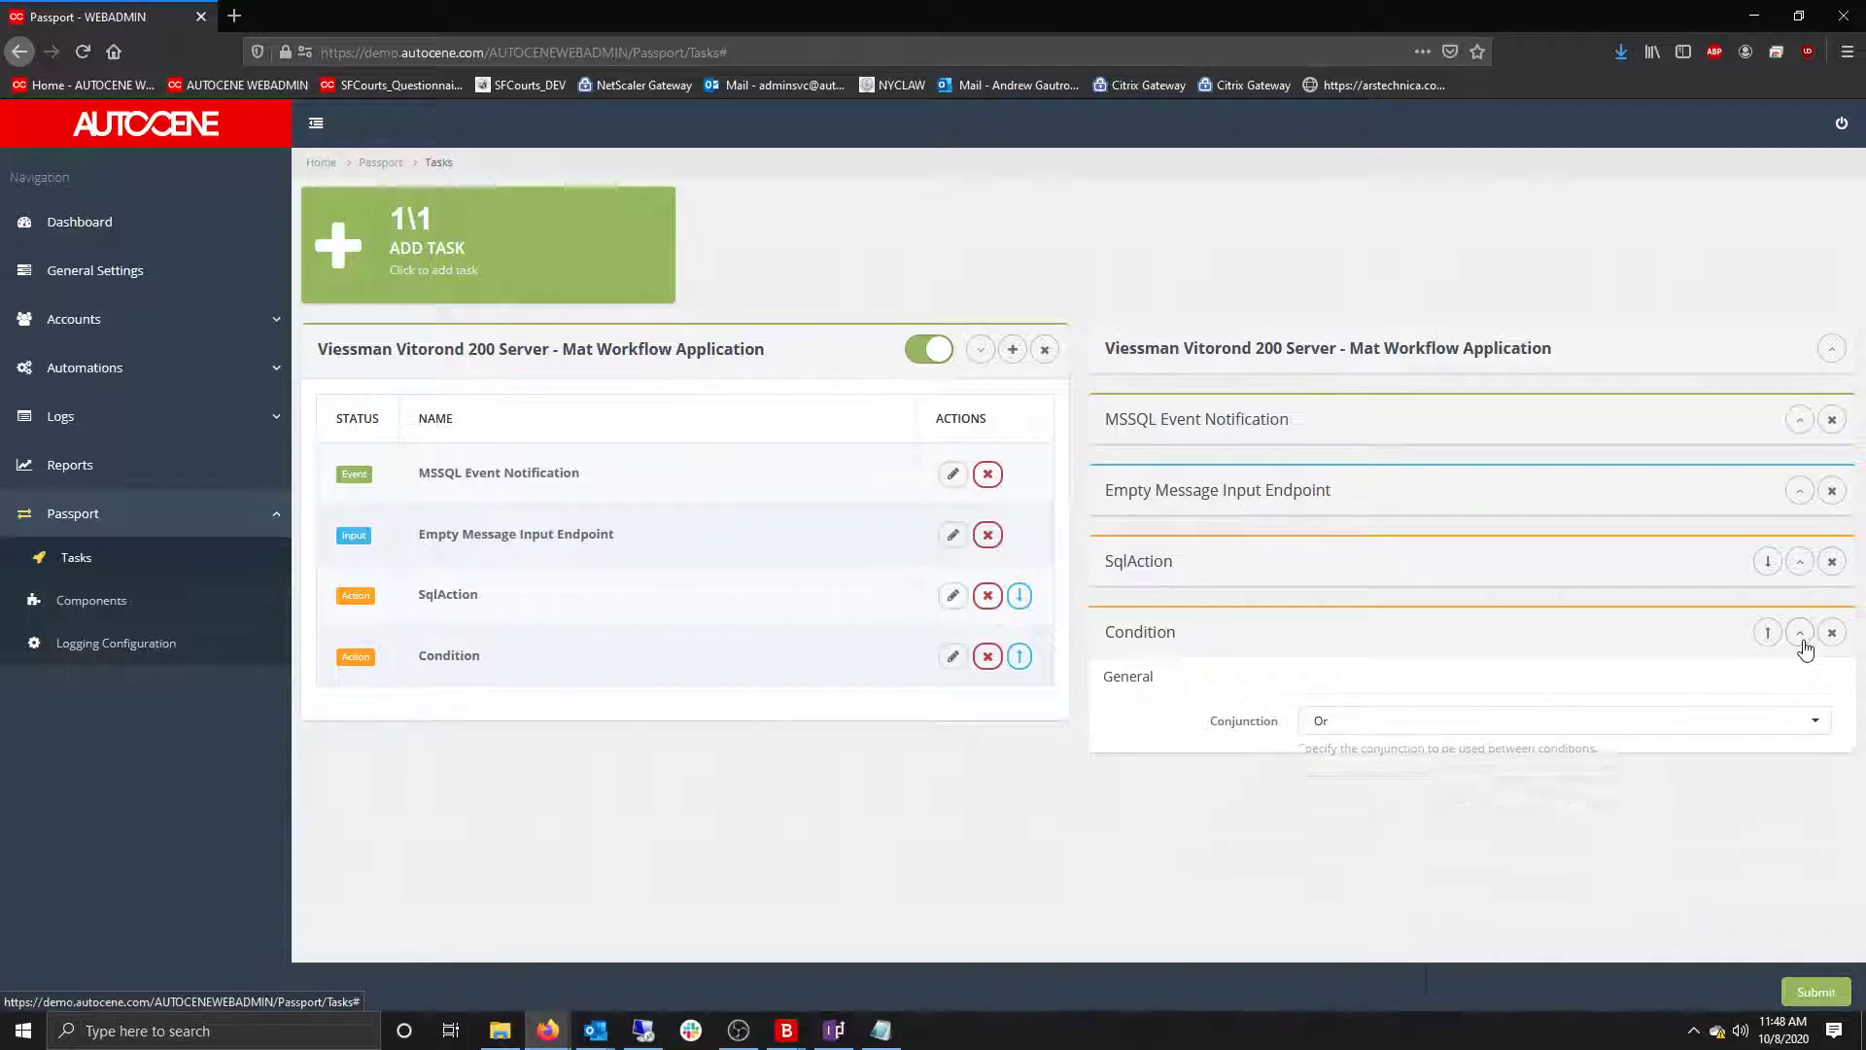
# Add a Workflow Action and move it below the Condition as the last step.
pyautogui.click(1012, 349)
pyautogui.scroll(-6, 1165, 626)
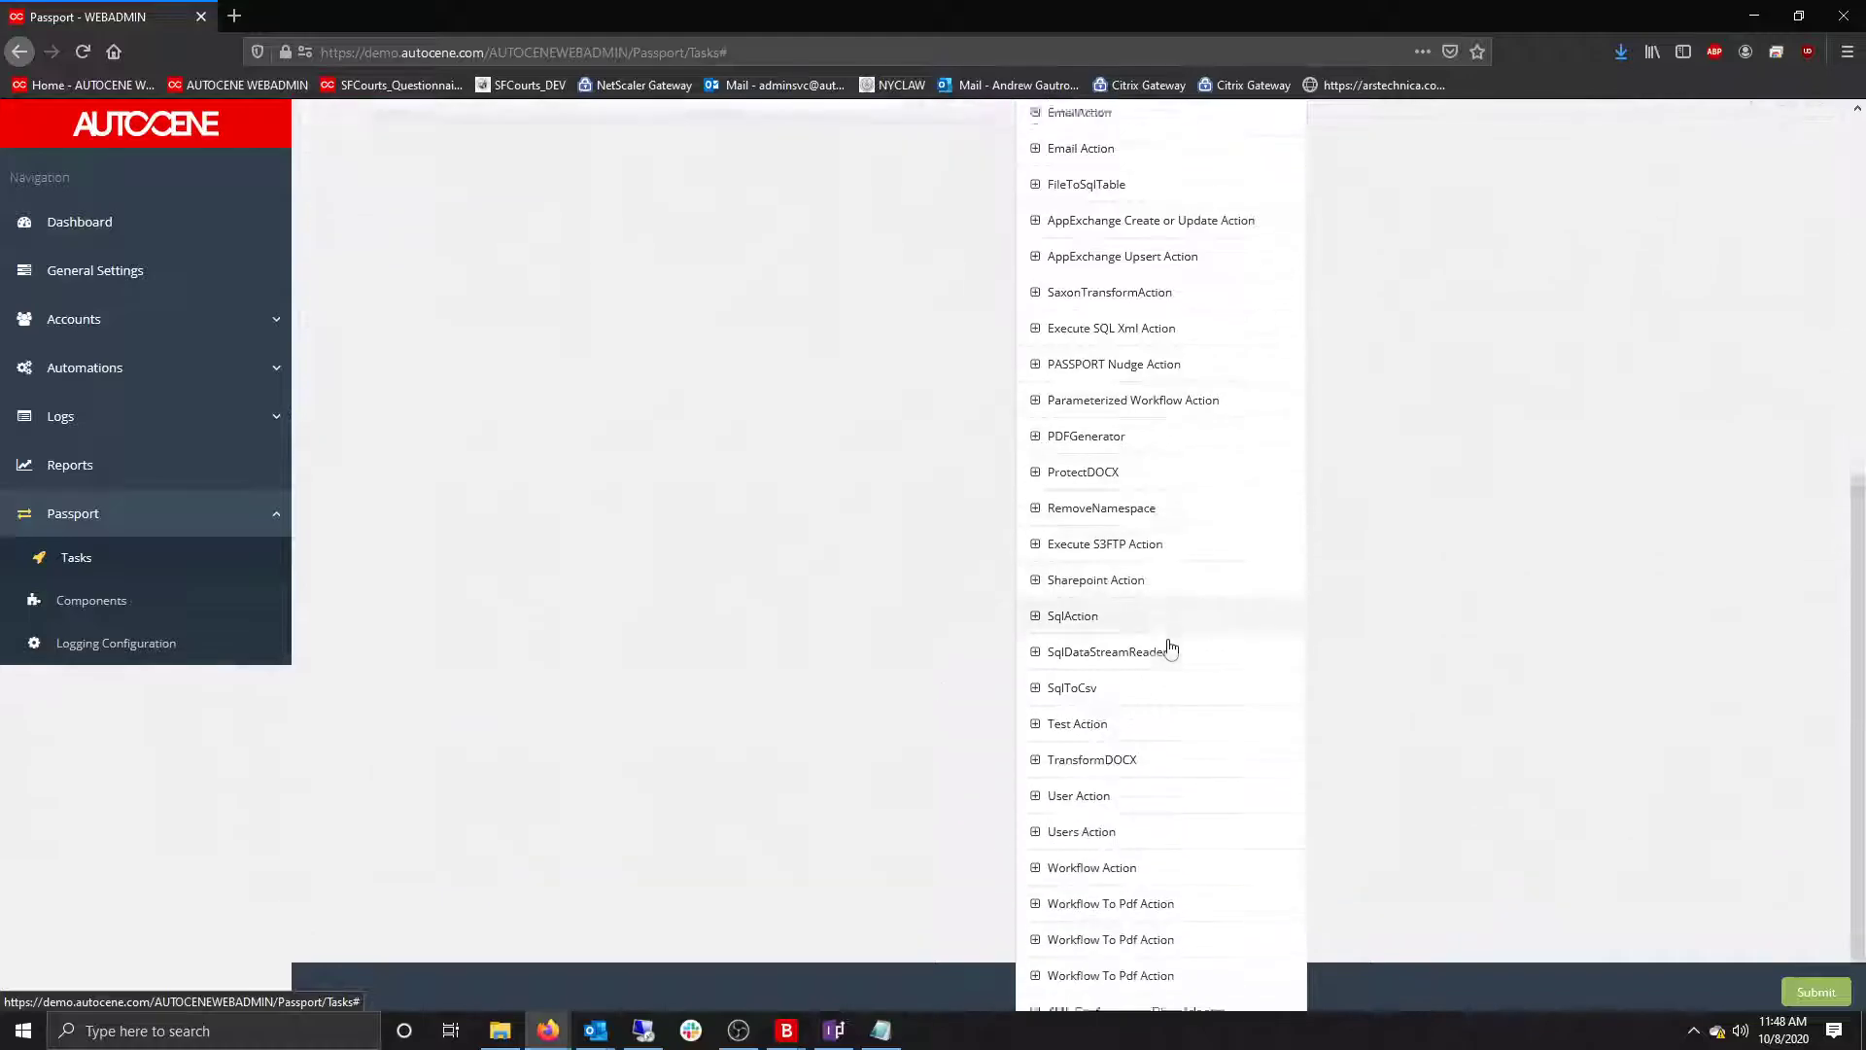
pyautogui.click(1155, 848)
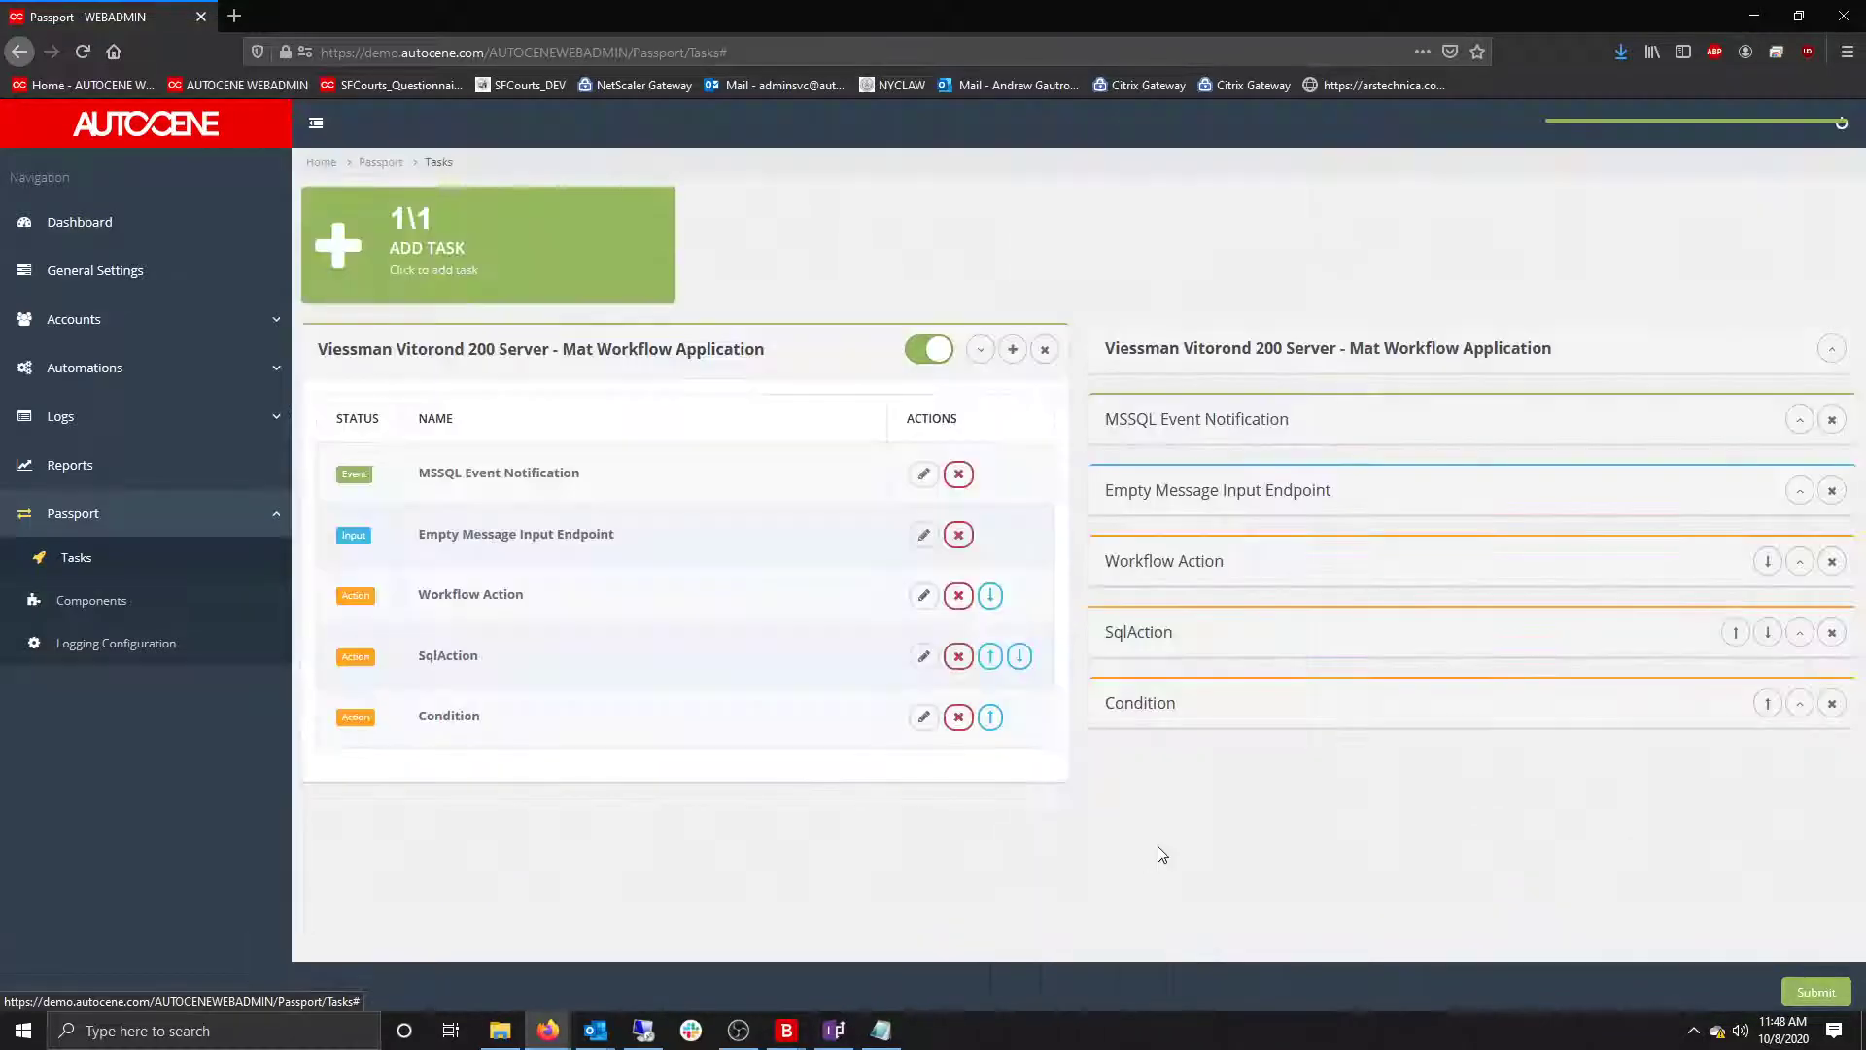
pyautogui.click(1768, 563)
pyautogui.click(1768, 634)
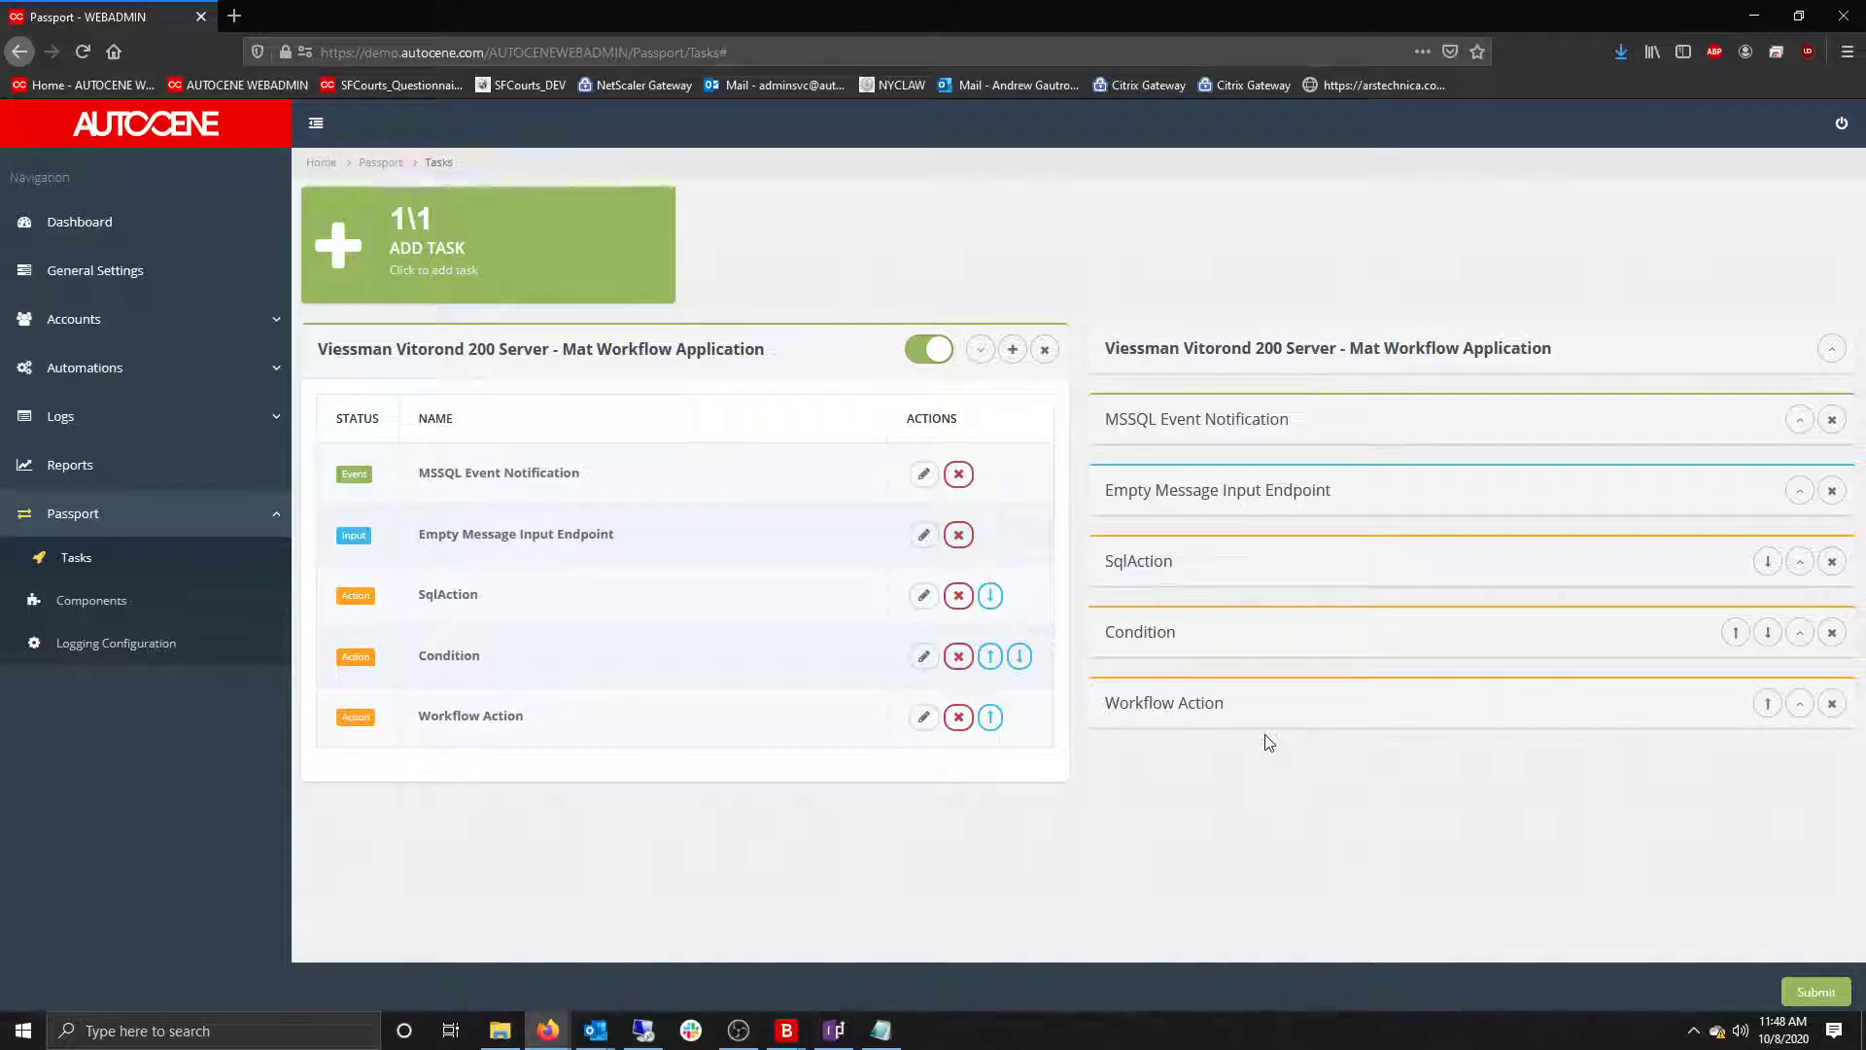
# Fill the Workflow Action's Authentication Token and Sender address from the notes.
pyautogui.click(1800, 704)
pyautogui.scroll(-3, 1772, 732)
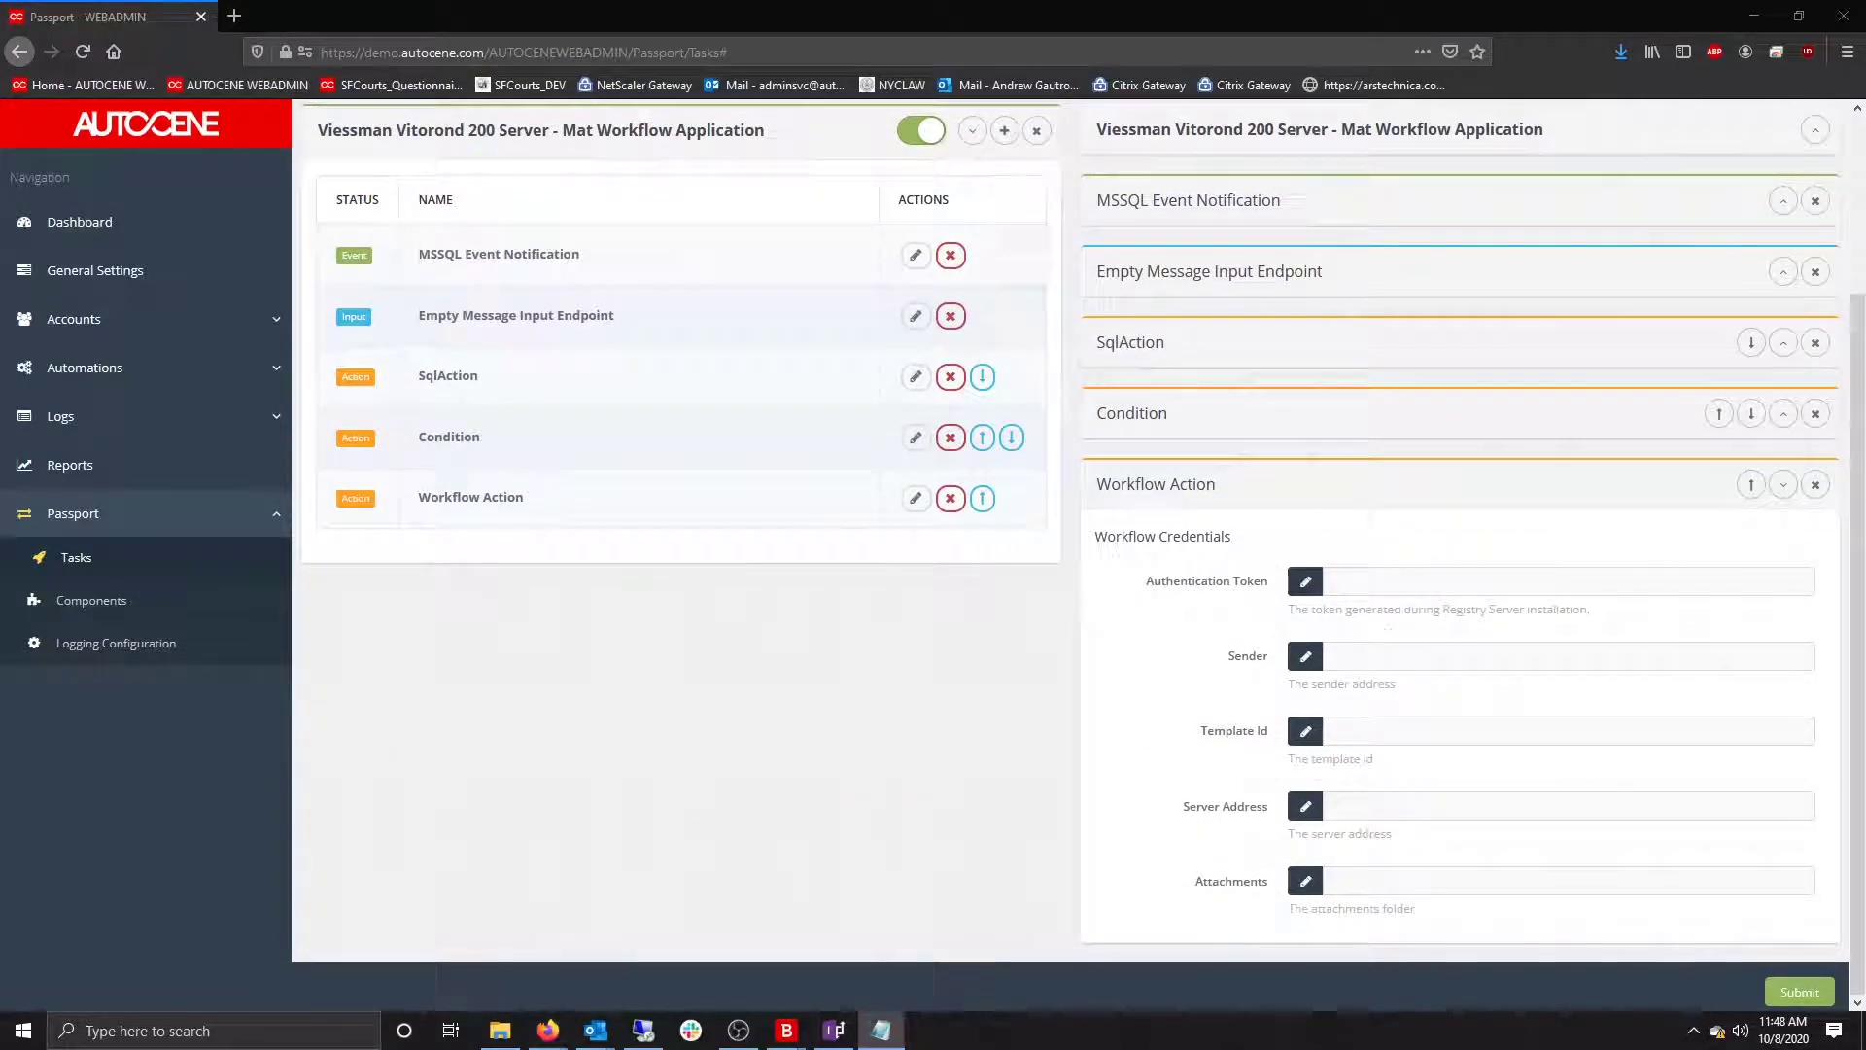
pyautogui.click(1437, 579)
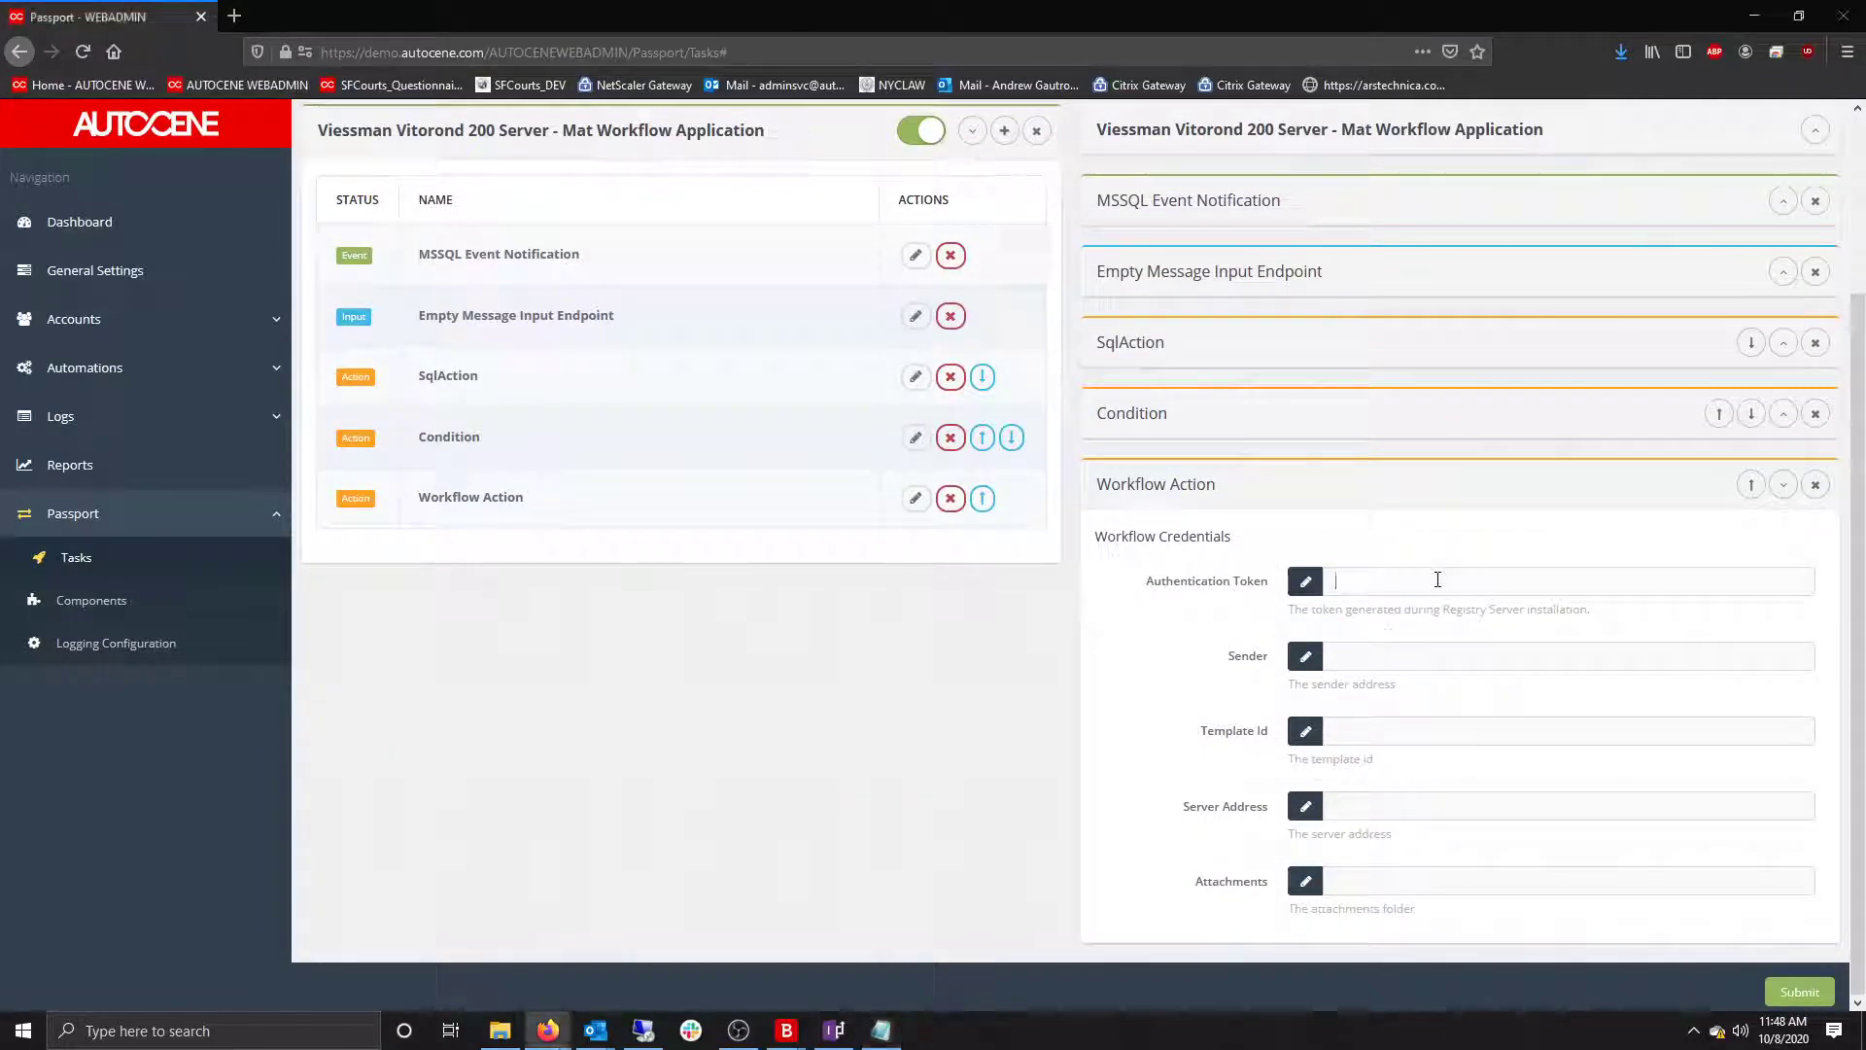
pyautogui.hotkey('ctrl', 'v')
pyautogui.hotkey('alt', 'Tab')
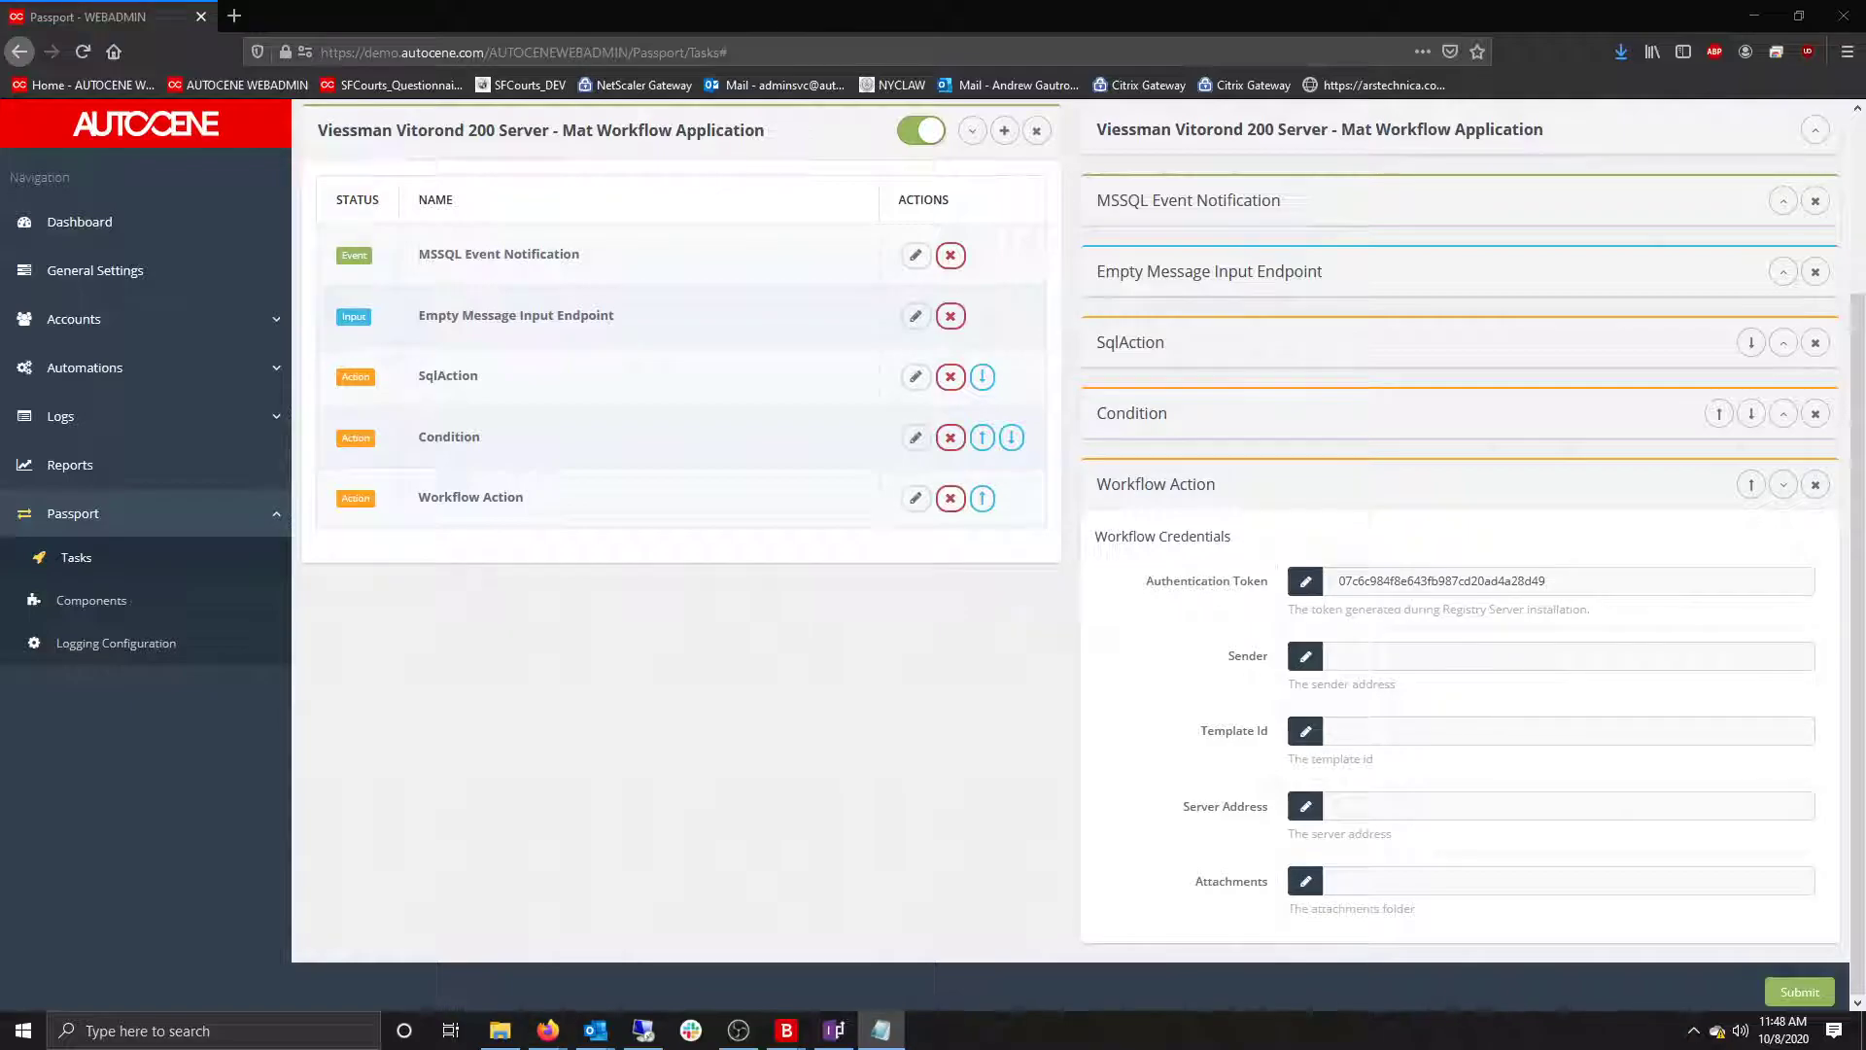
pyautogui.click(1405, 658)
pyautogui.hotkey('ctrl', 'v')
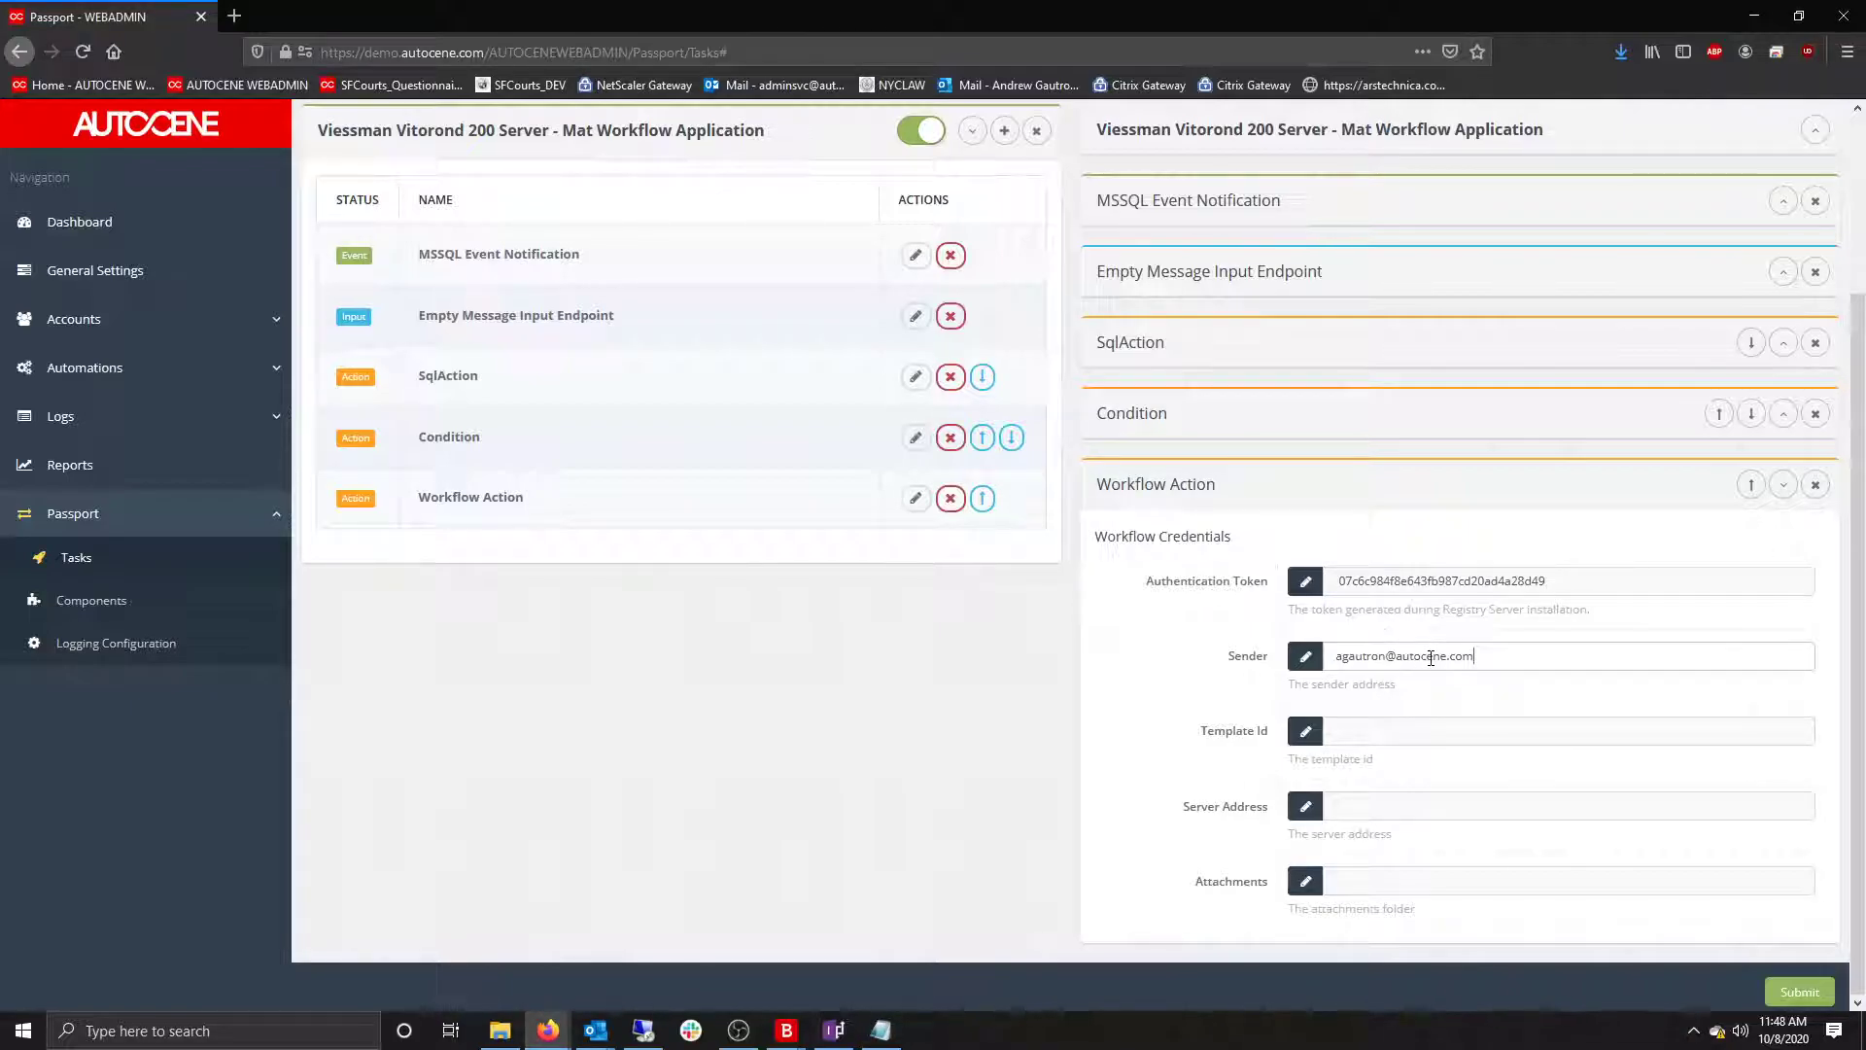
# Fill in the Template Id and Server Address, then collapse the Workflow Action.
pyautogui.hotkey('alt', 'Tab')
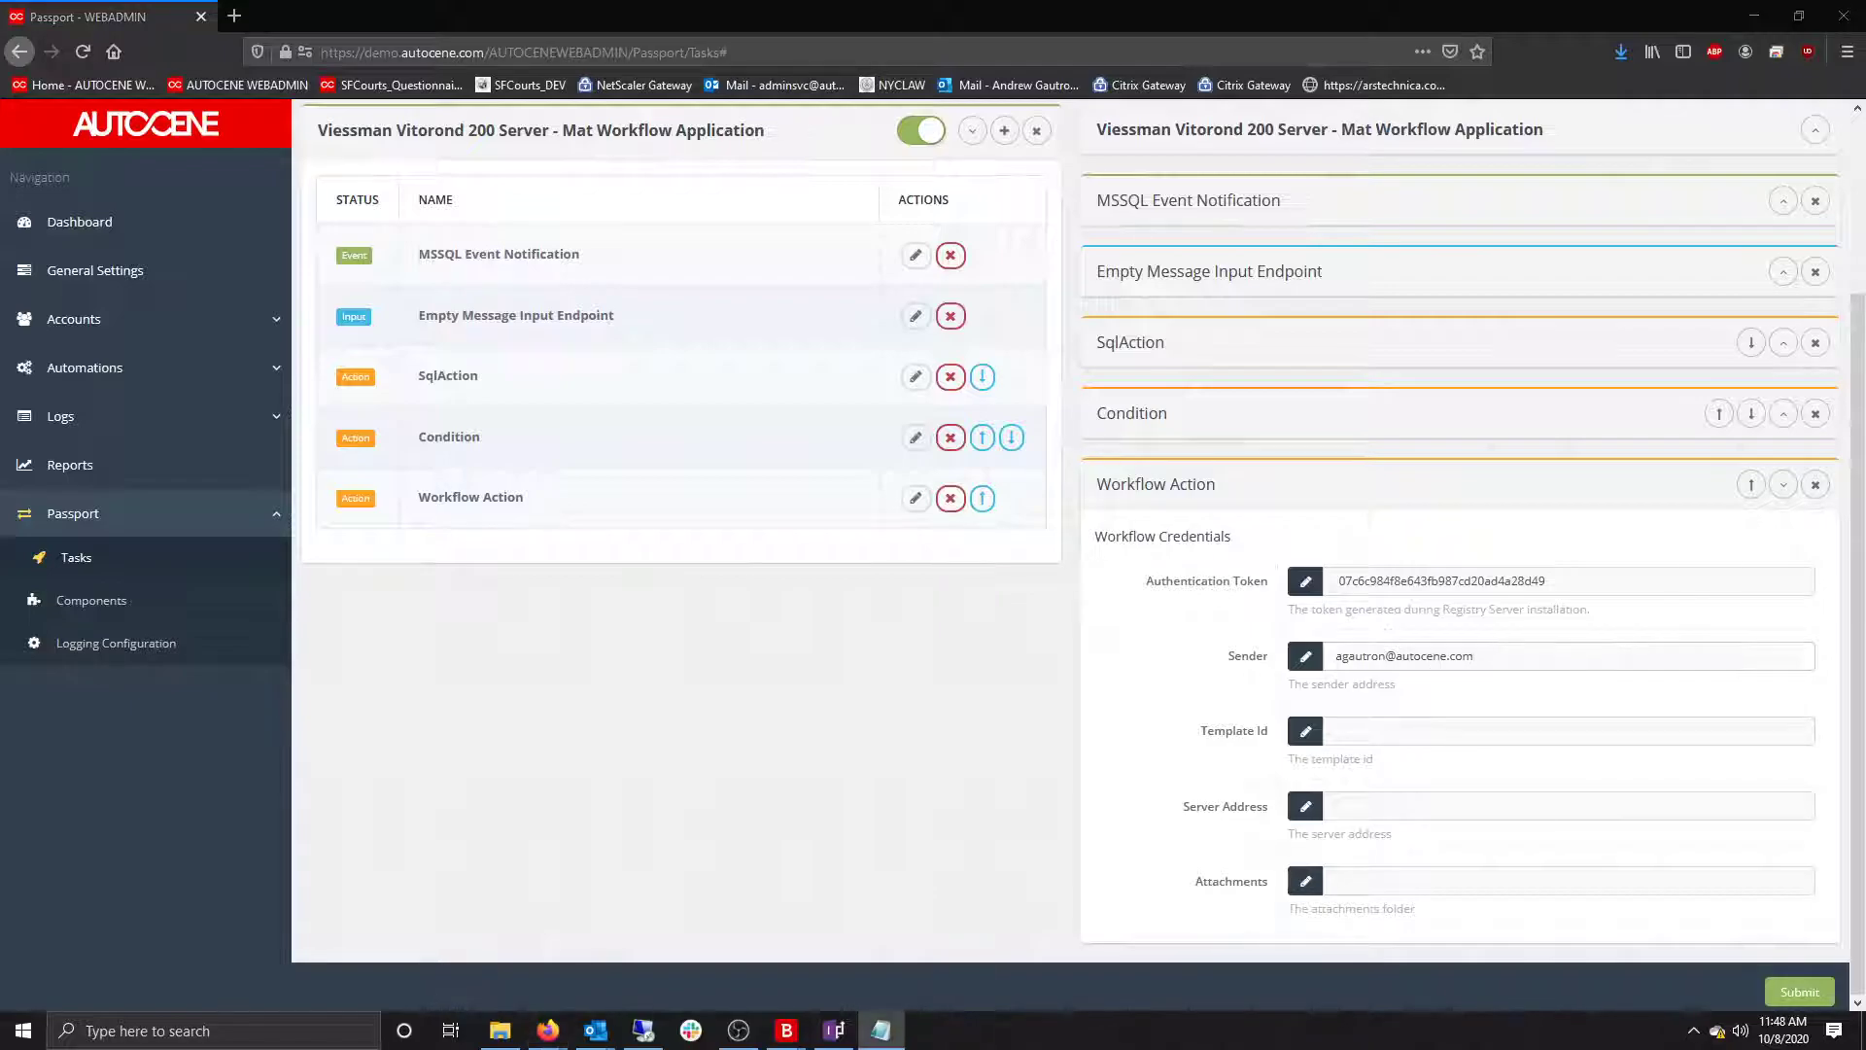
pyautogui.click(1334, 734)
pyautogui.write('0a3a5356-71be-4fd7-af55-0f688c15e1cb')
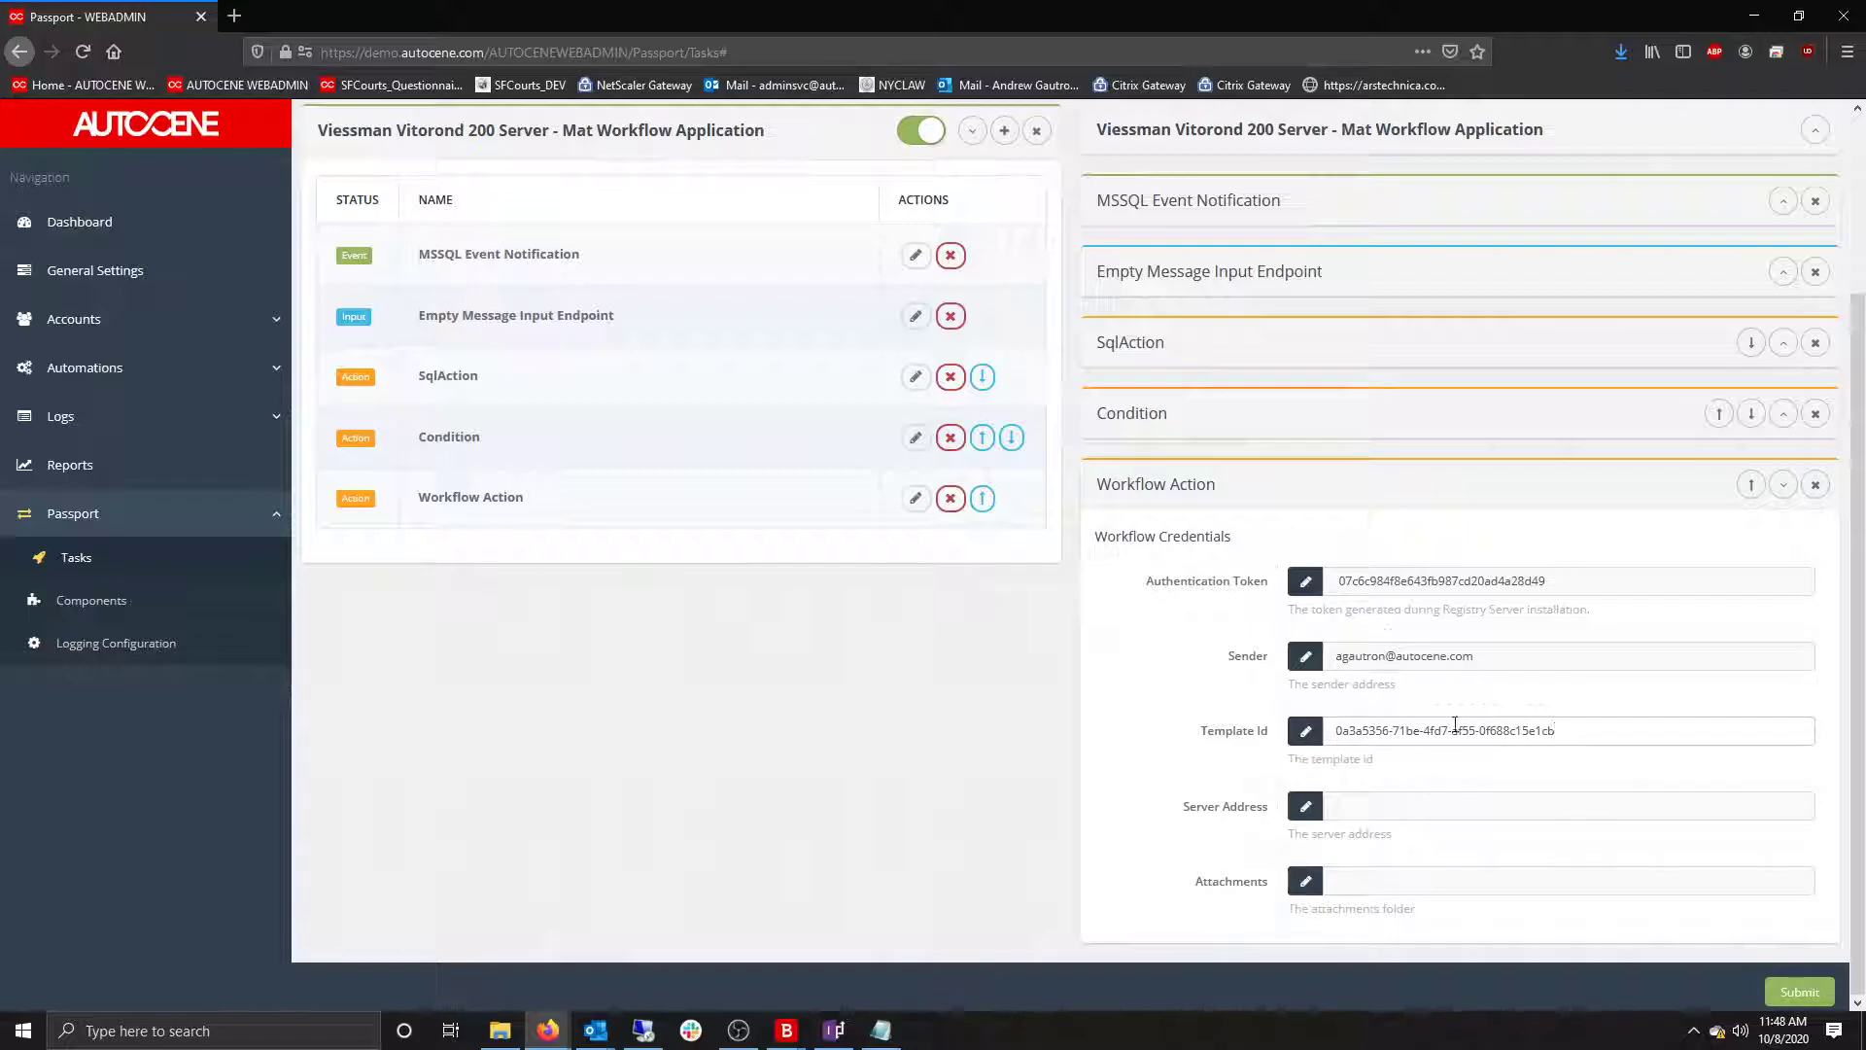
pyautogui.hotkey('alt', 'Tab')
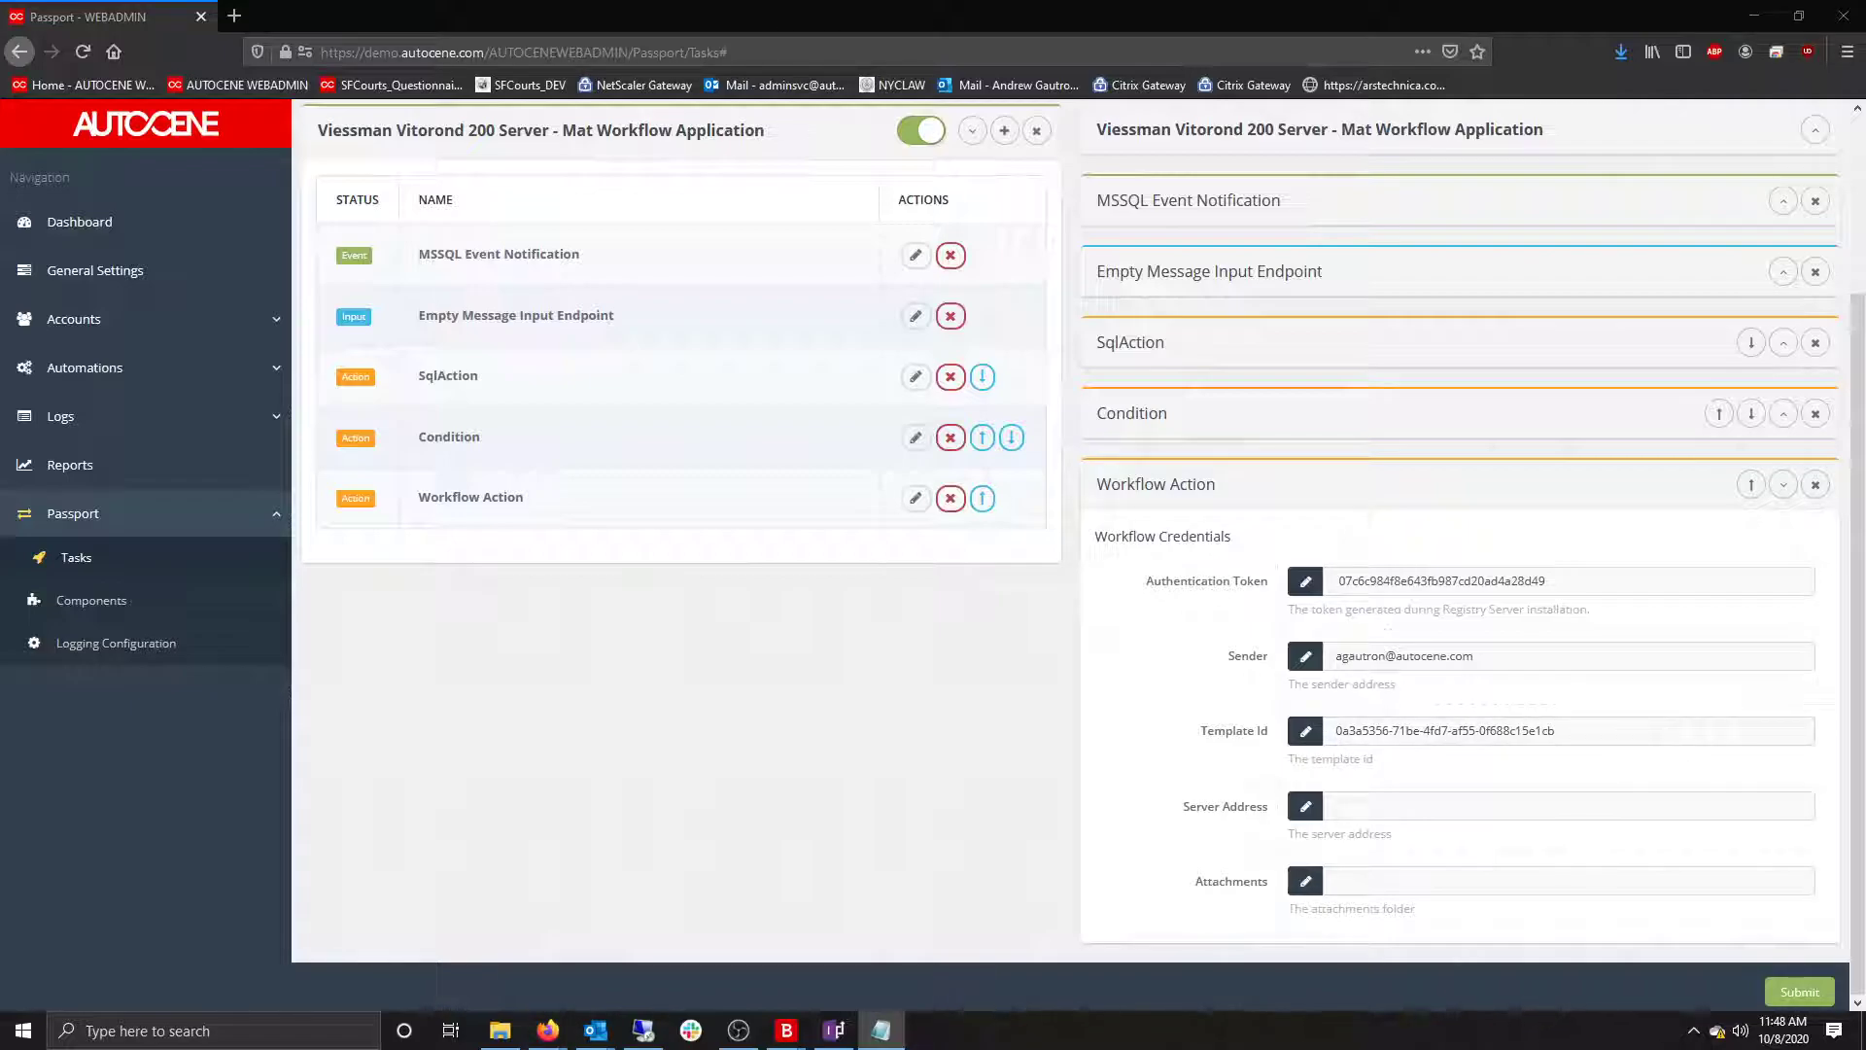
pyautogui.click(1369, 809)
pyautogui.write('https://demo.autocene.com/AUTOCENESERVER/DataAccessService.svc')
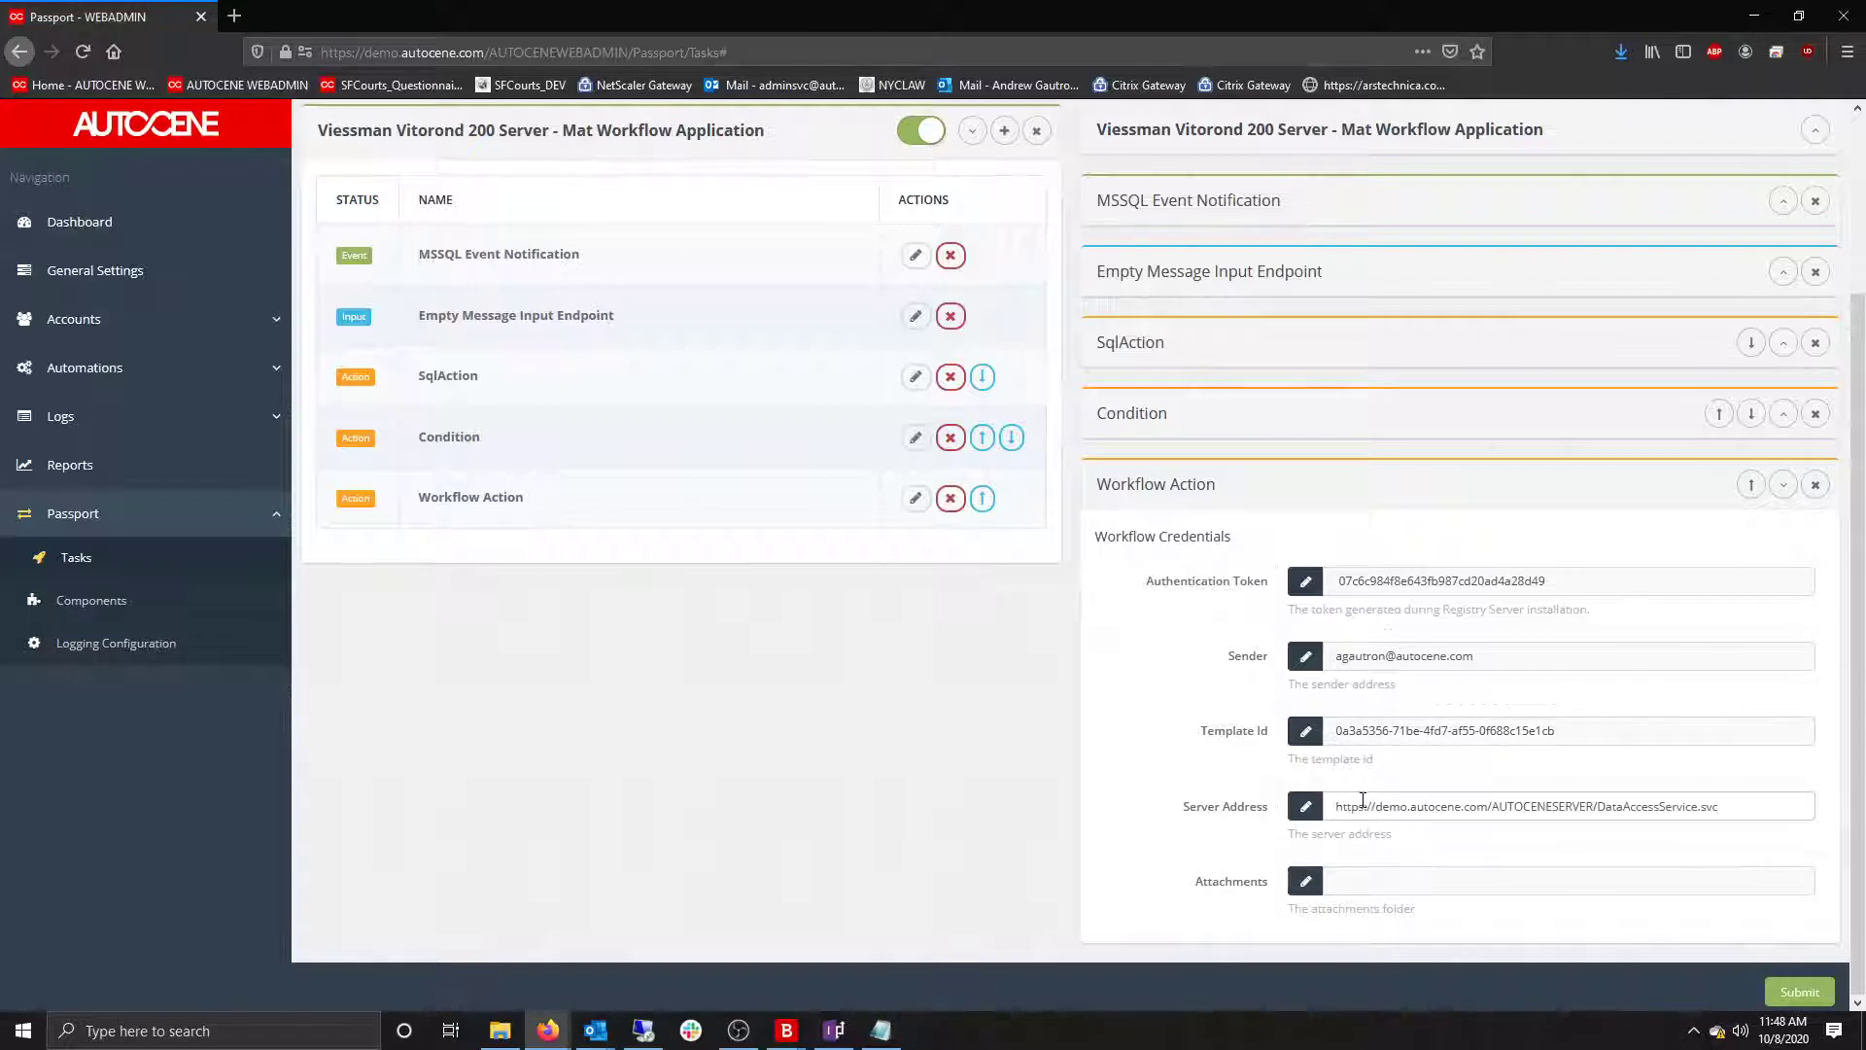
pyautogui.click(1784, 486)
pyautogui.click(1004, 349)
# End the task with a No Output Endpoint output placed after the Workflow Action.
pyautogui.moveTo(995, 443)
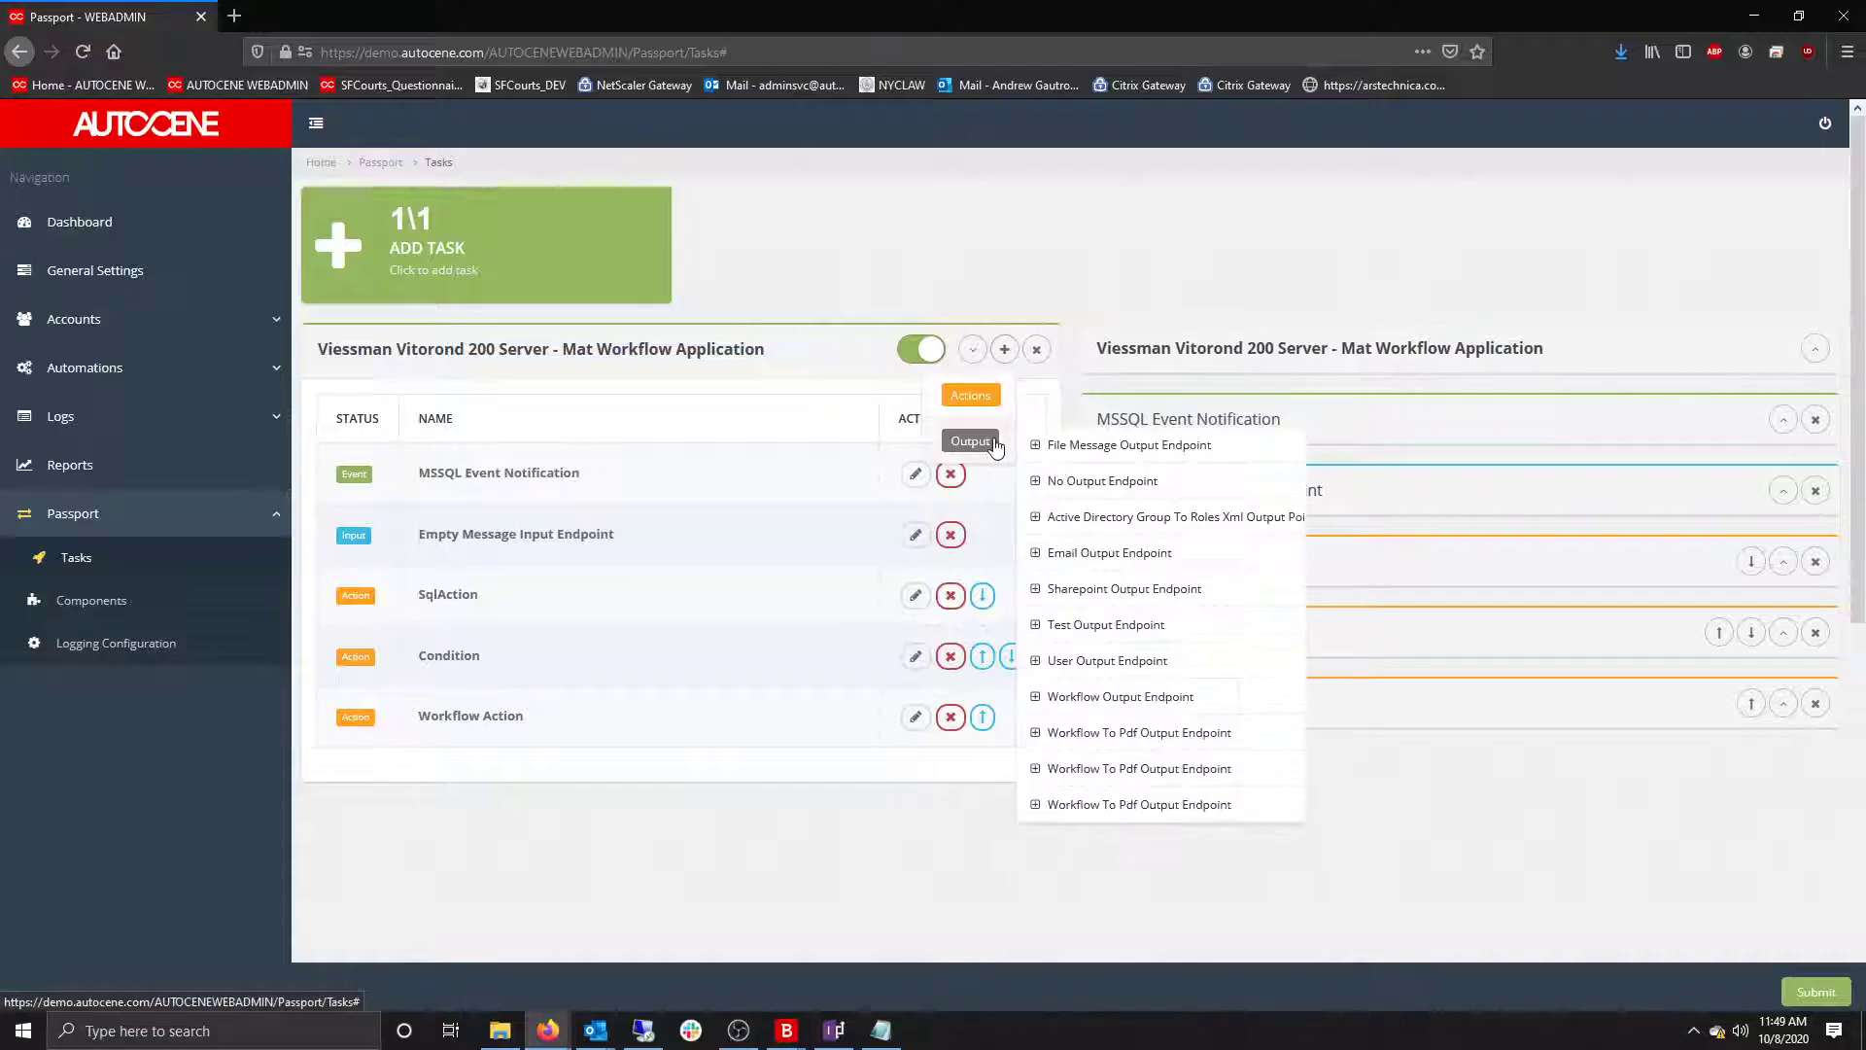
pyautogui.click(1102, 483)
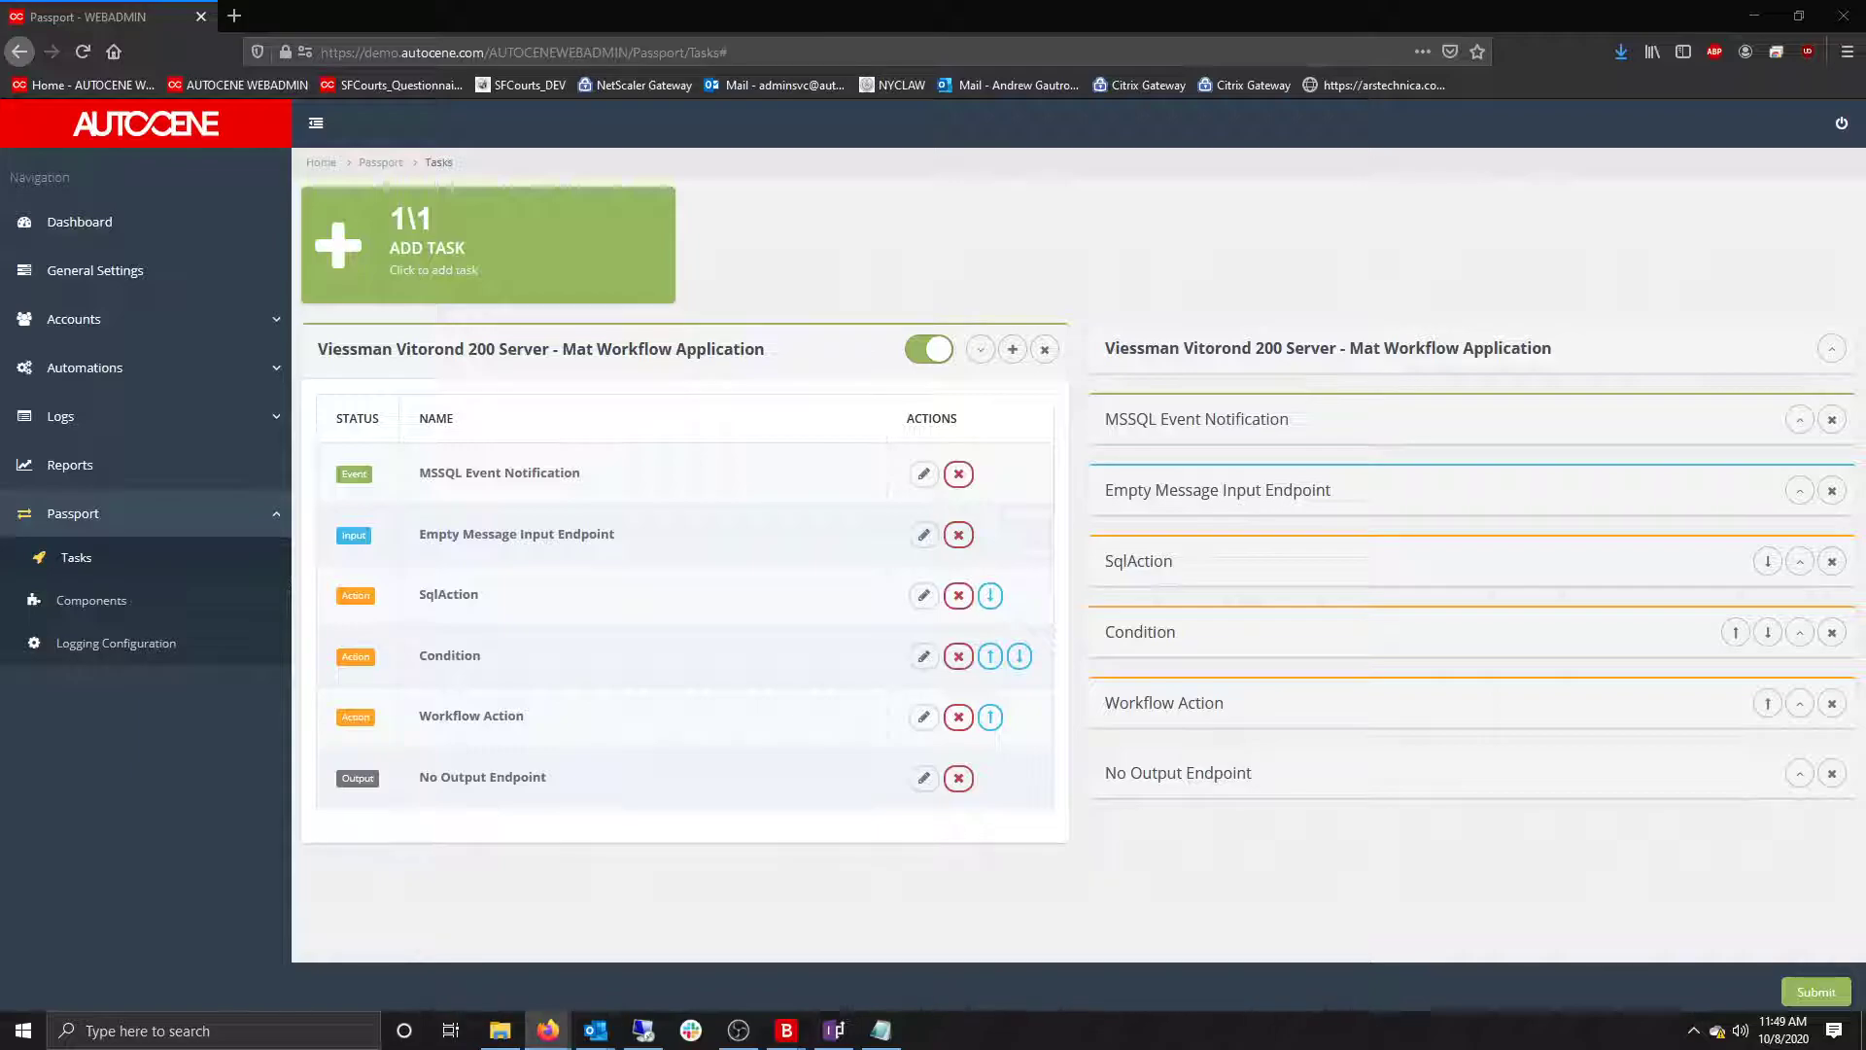
pyautogui.hotkey('alt', 'Tab')
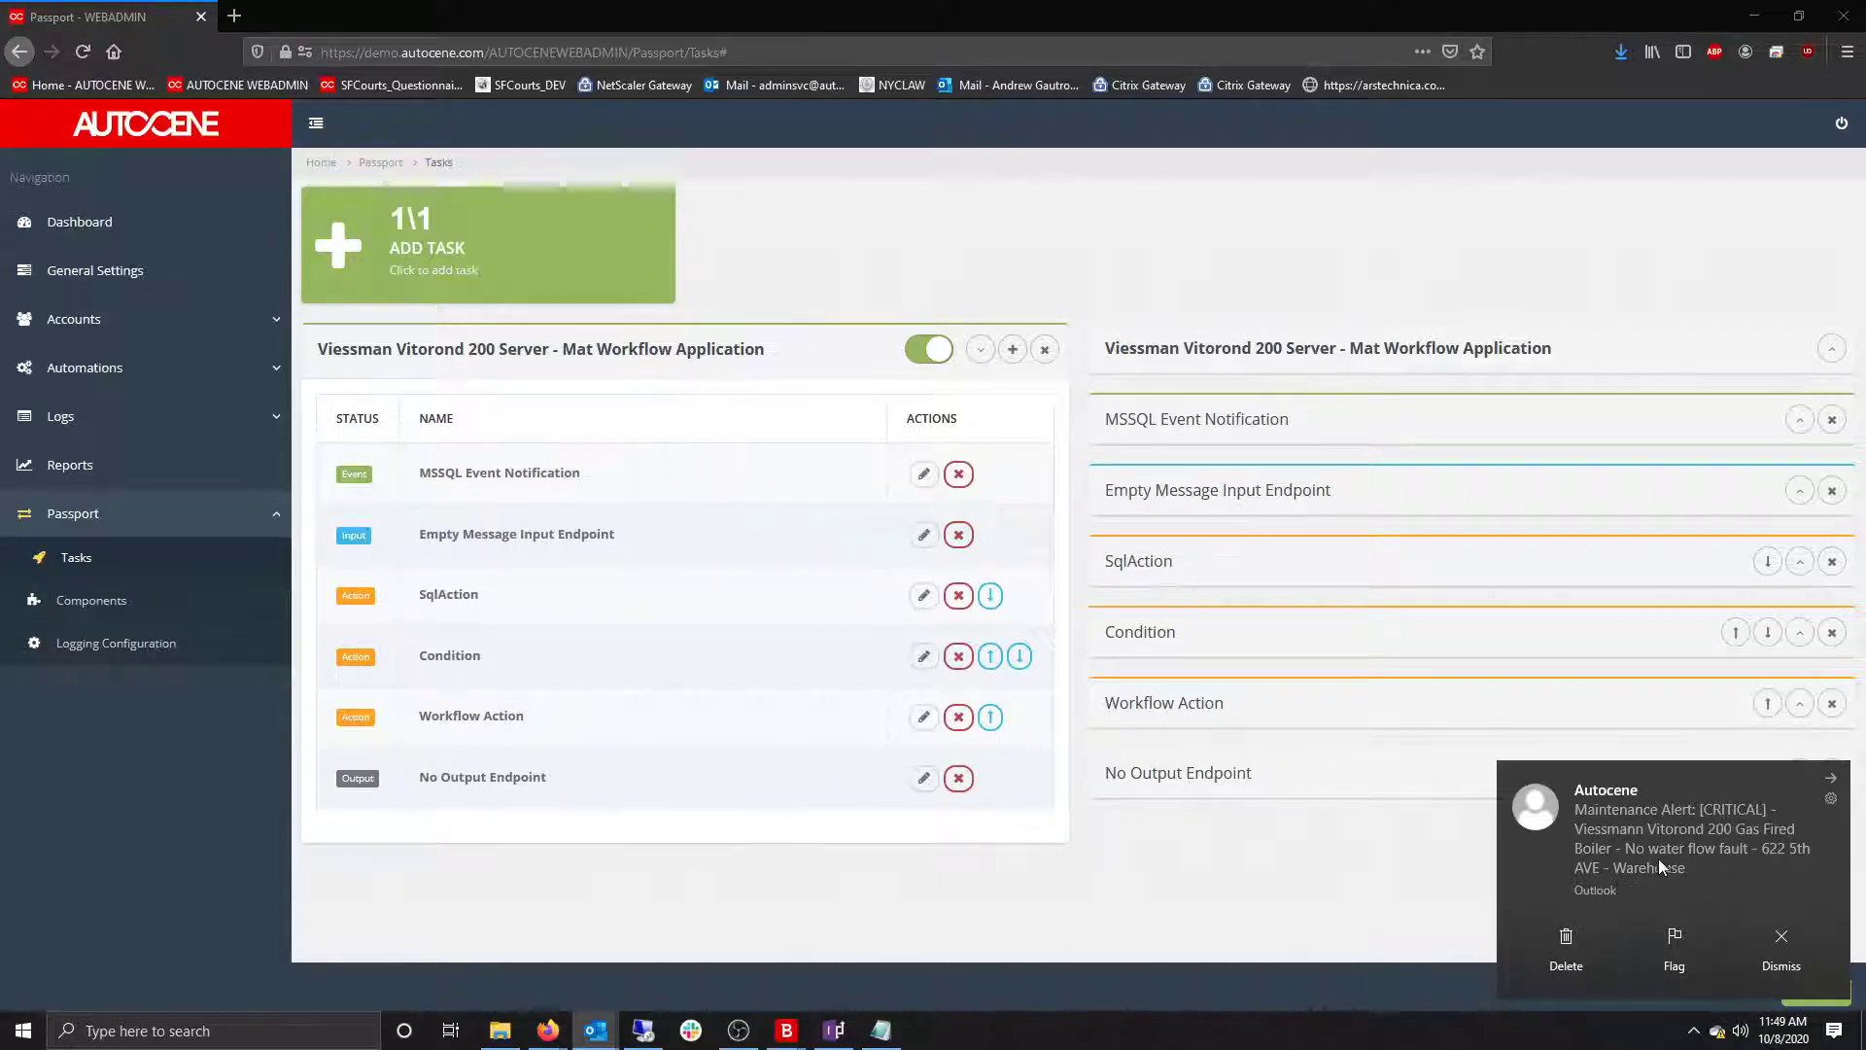
# Open the CRITICAL No water flow fault and WARNING Fouling alert emails side by side.
pyautogui.click(1717, 860)
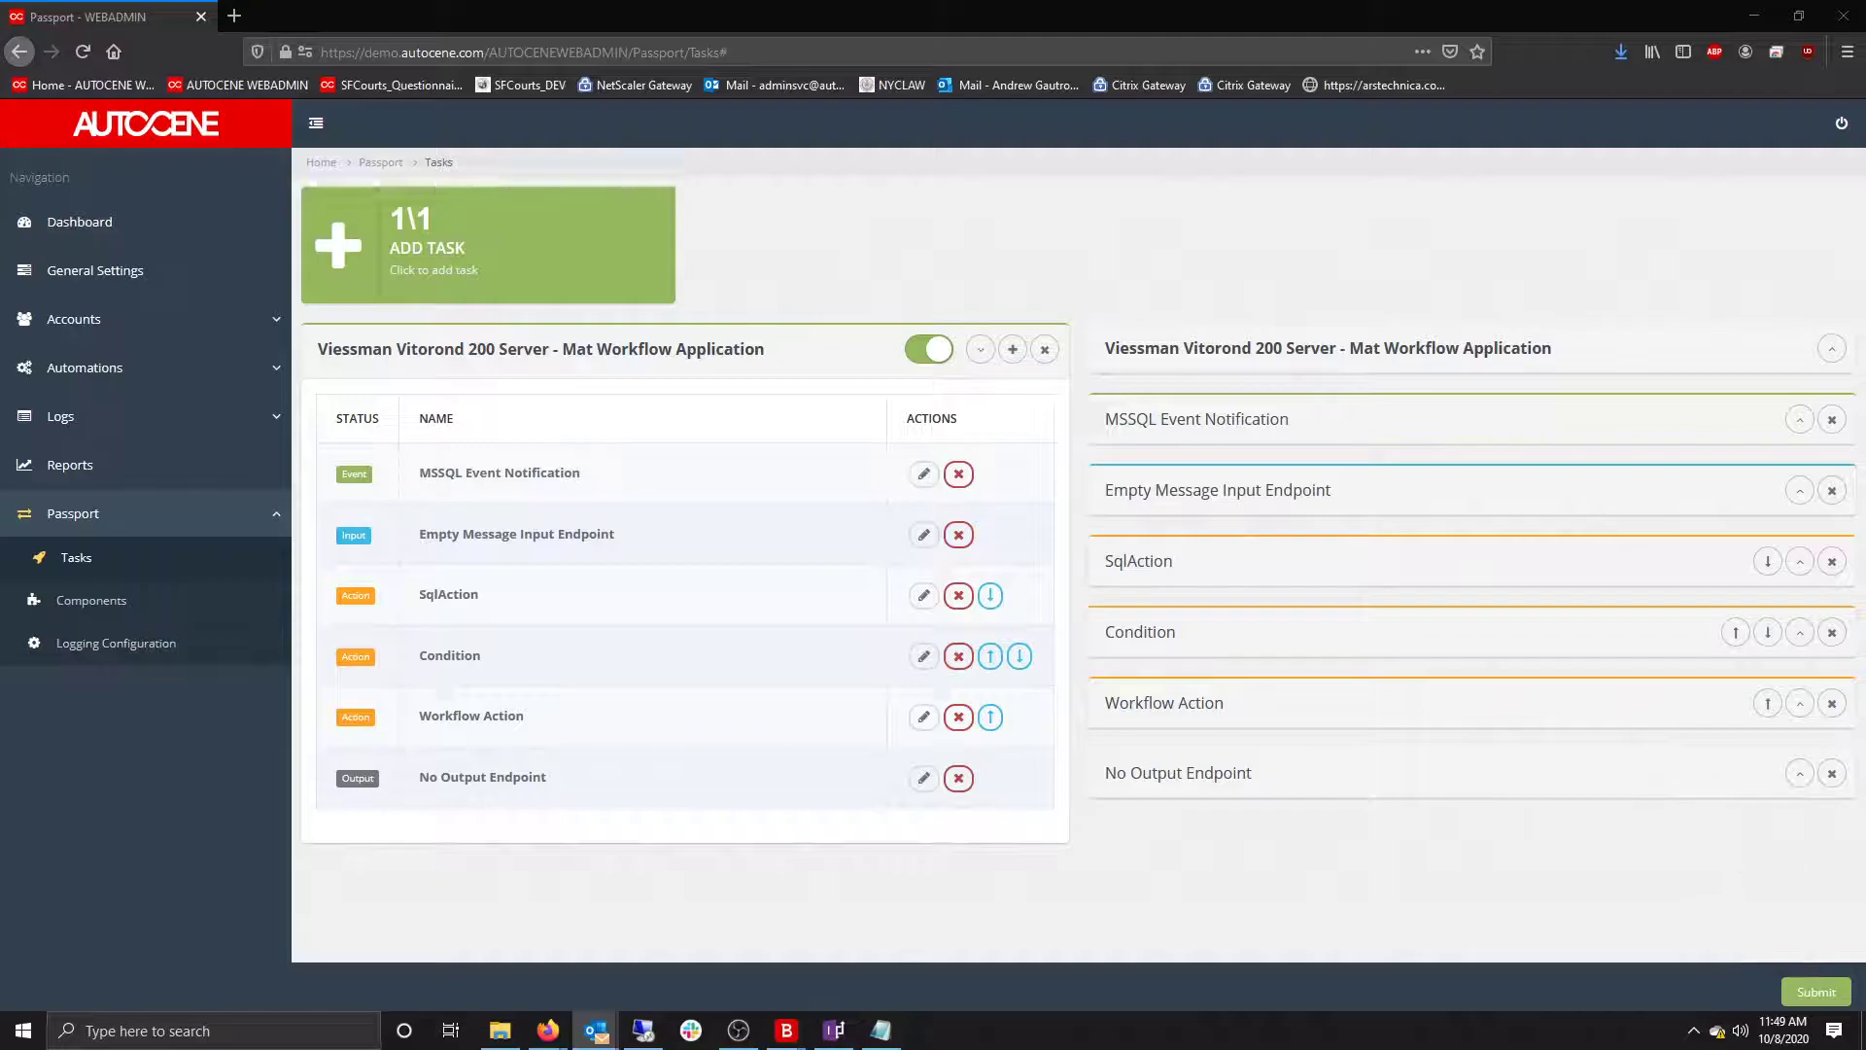
pyautogui.moveTo(1865, 112); pyautogui.dragTo(424, 84)
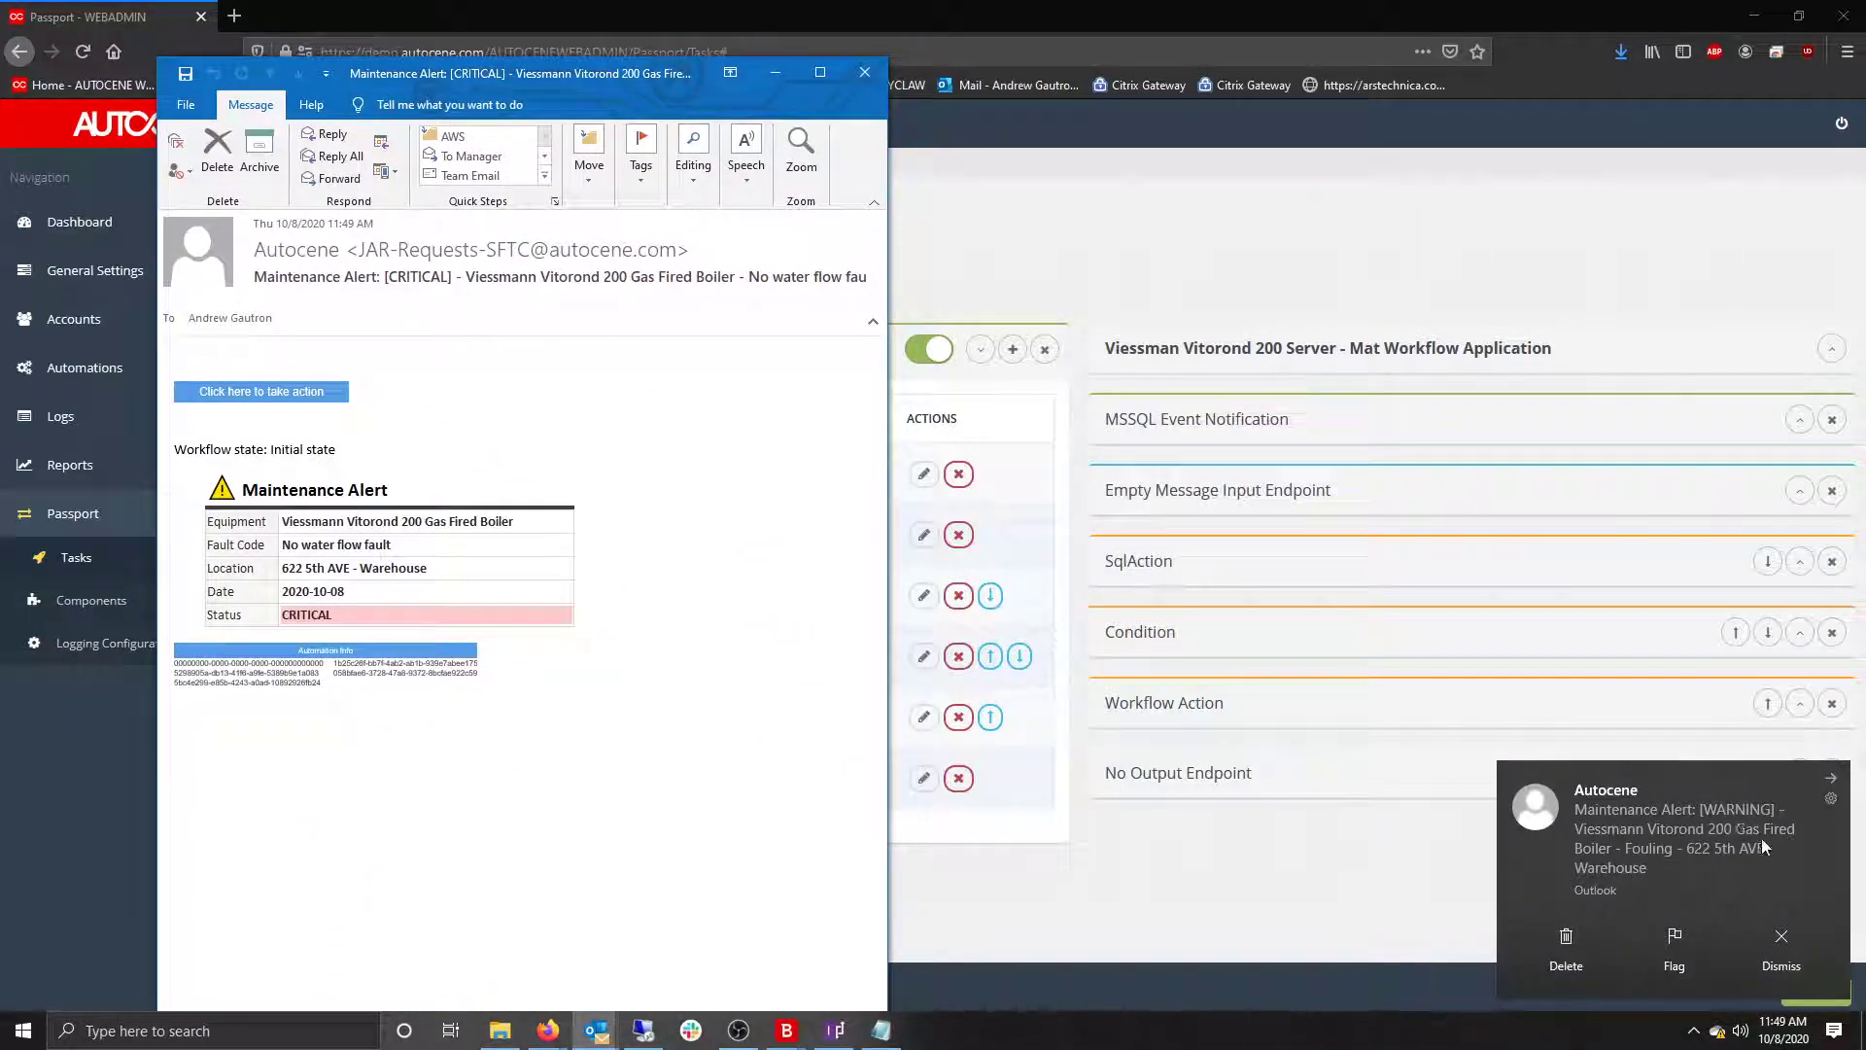
pyautogui.click(1682, 839)
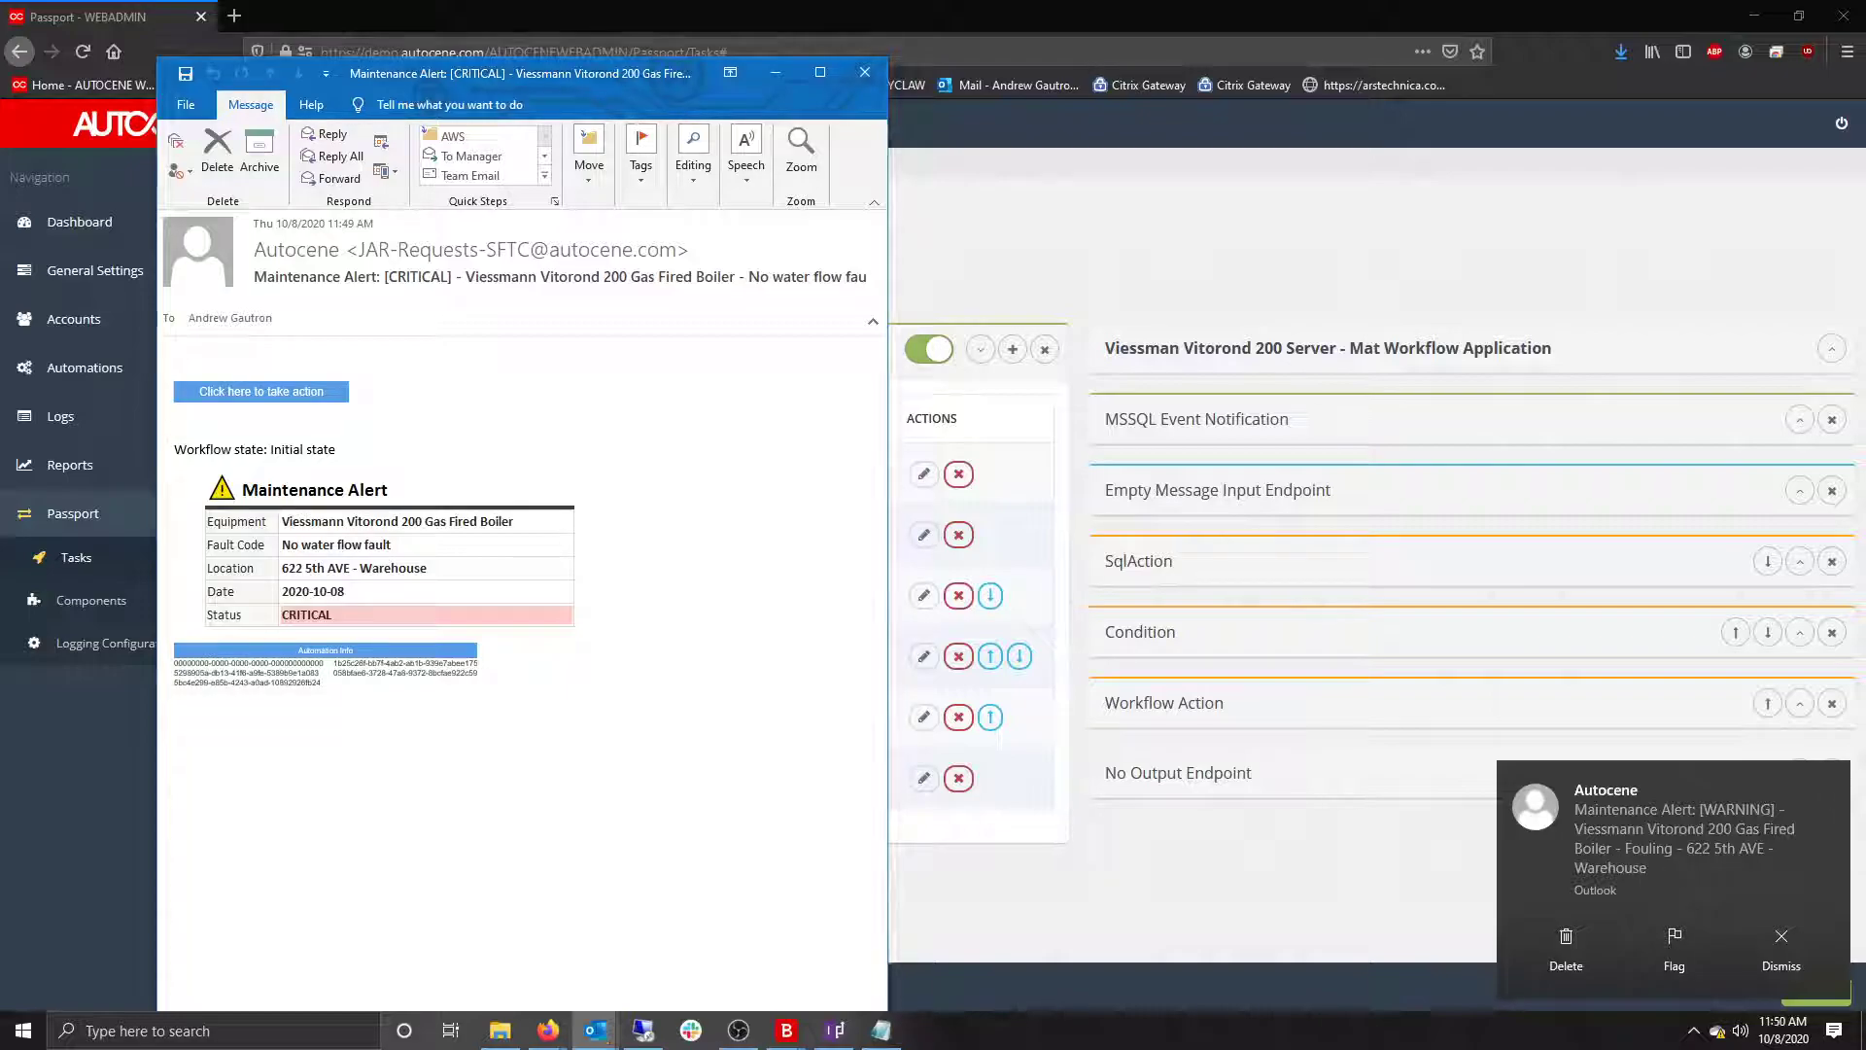
pyautogui.moveTo(608, 27); pyautogui.dragTo(1269, 50)
# Follow the CRITICAL alert's 'Click here to take action' link to its actions page.
pyautogui.click(1049, 512)
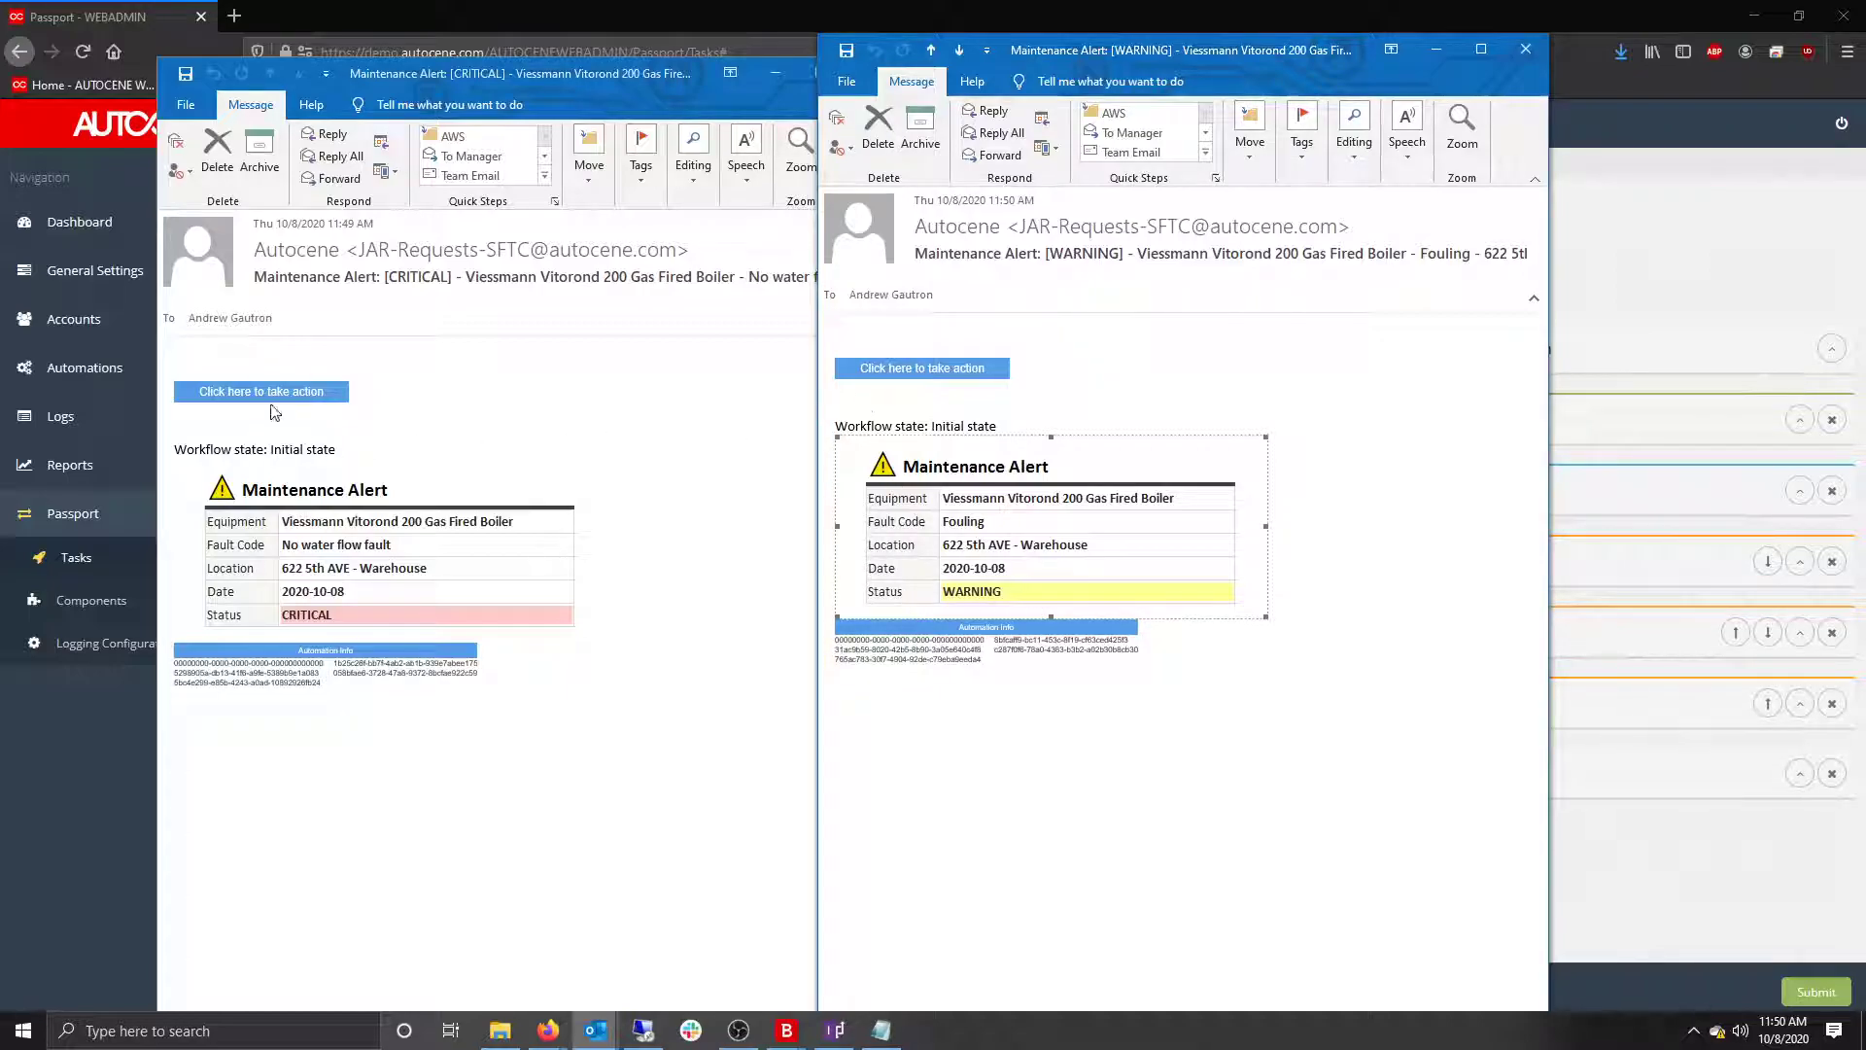
pyautogui.click(324, 416)
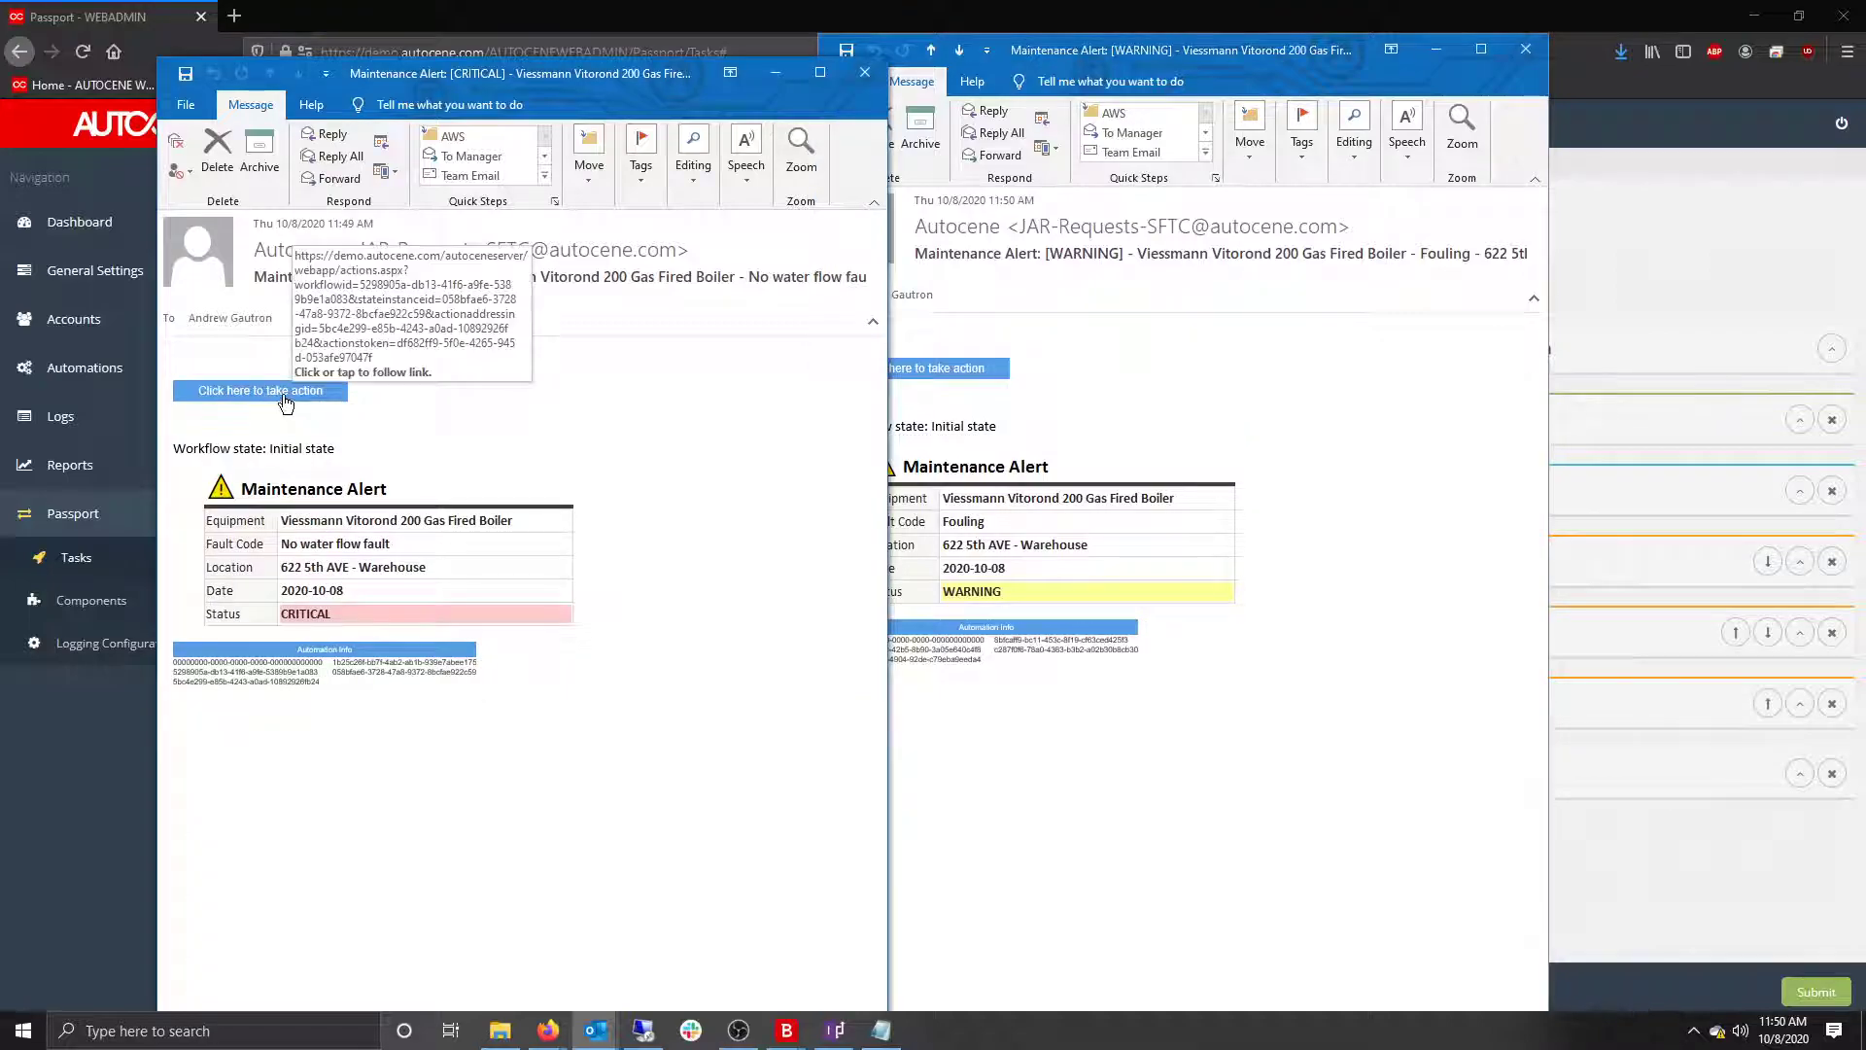
pyautogui.click(285, 402)
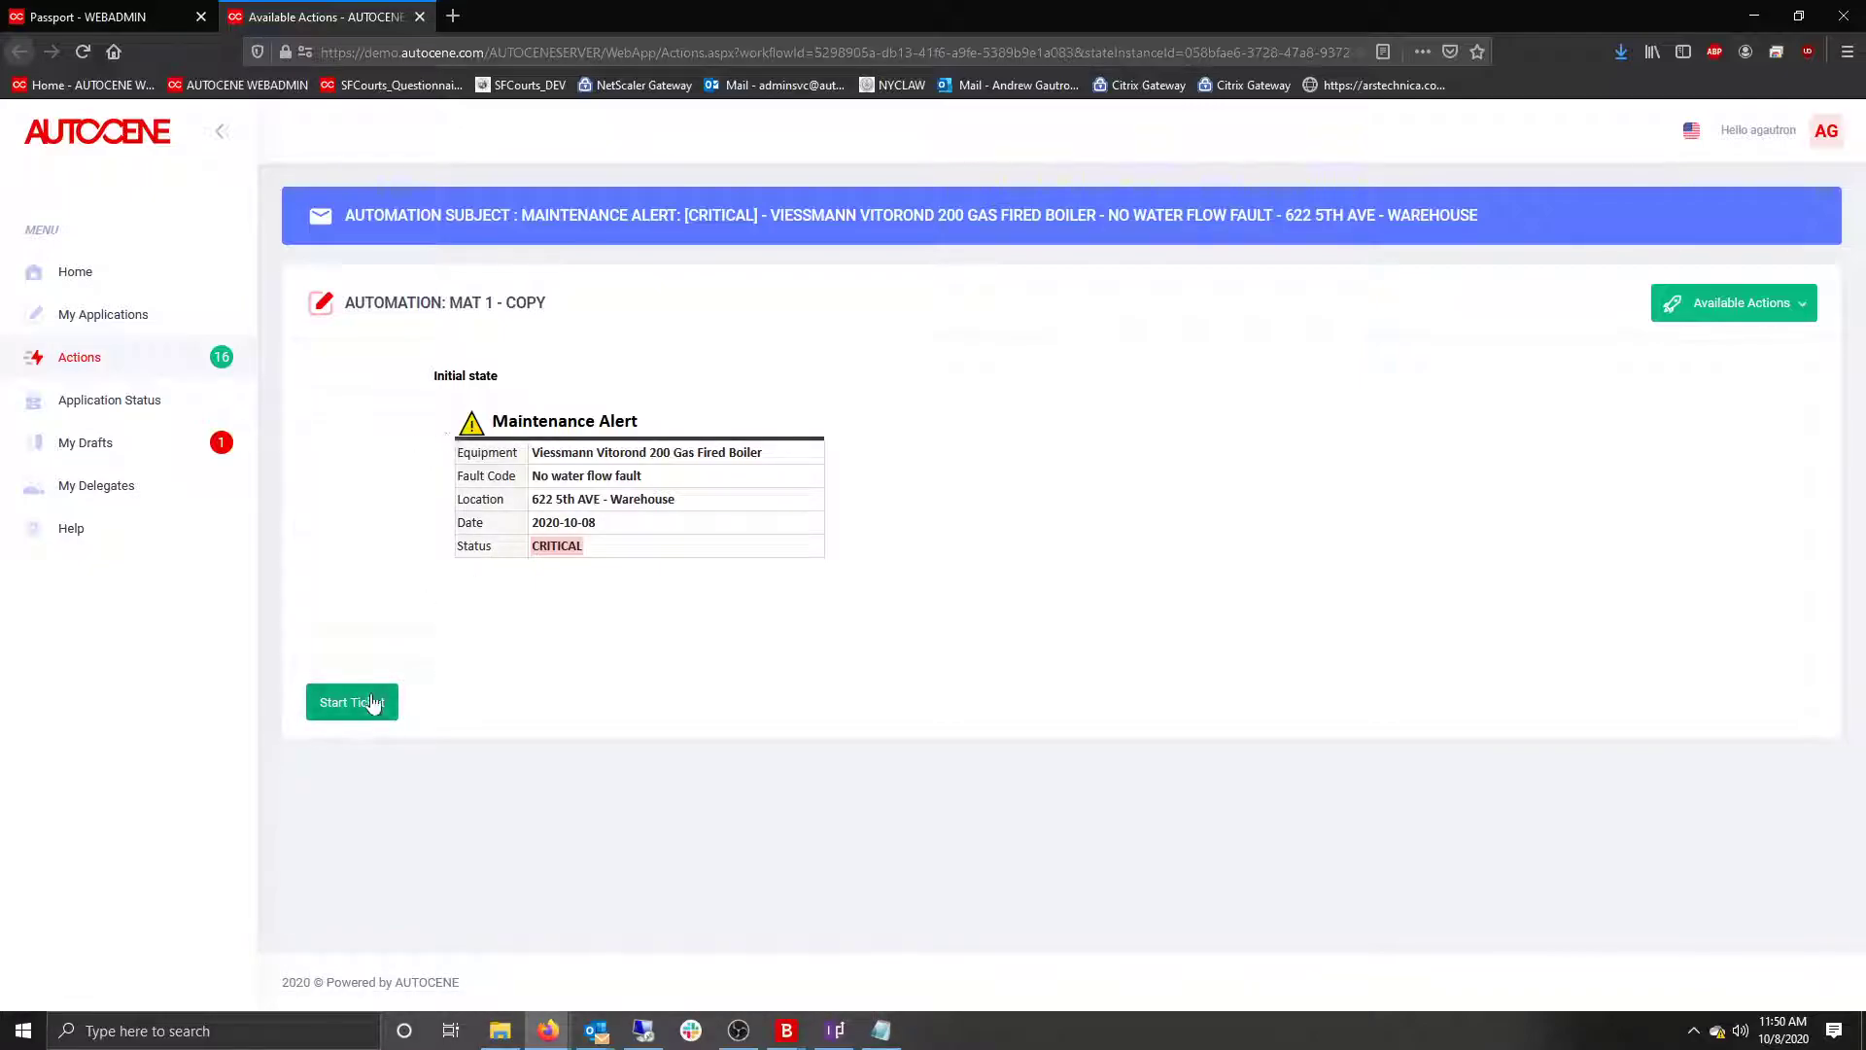
# Review the WARNING Fouling and both No water flow alerts in Actions, then return to Passport.
pyautogui.click(177, 378)
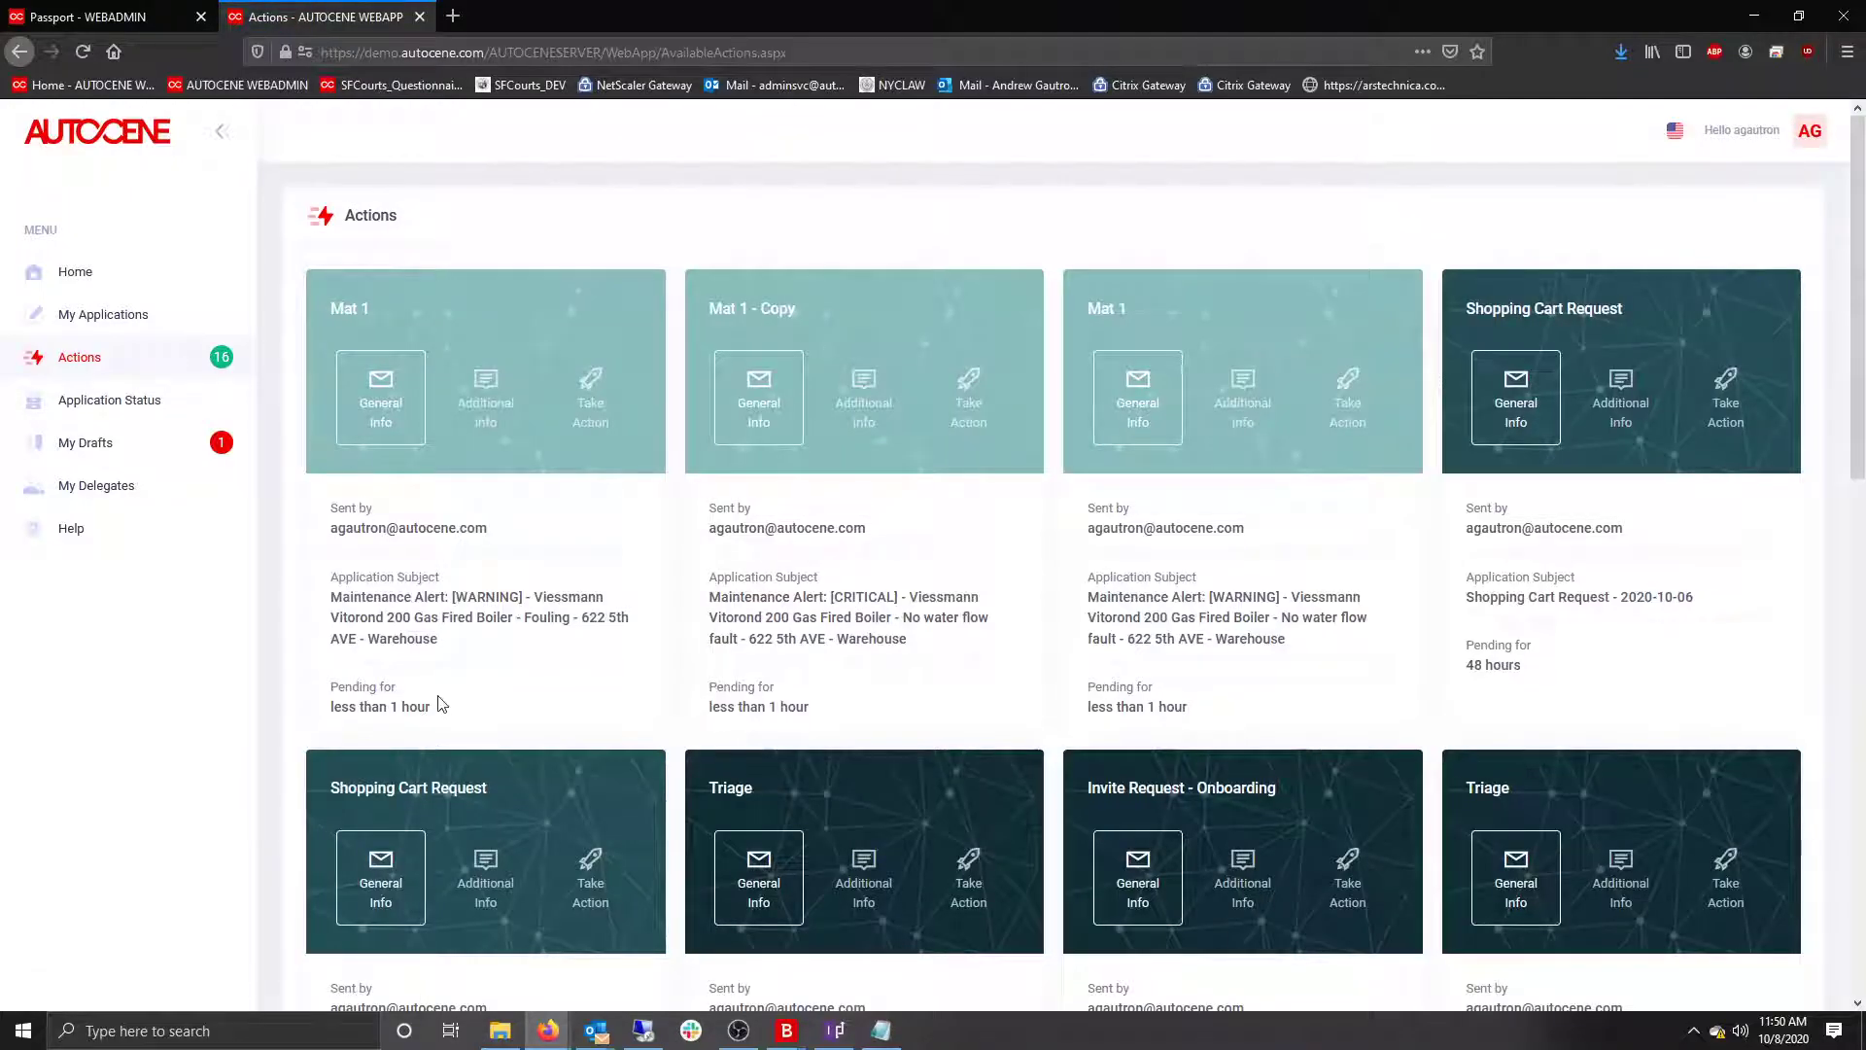
pyautogui.moveTo(378, 599); pyautogui.dragTo(580, 615)
pyautogui.moveTo(834, 595); pyautogui.dragTo(954, 618)
pyautogui.moveTo(1207, 597); pyautogui.dragTo(1282, 638)
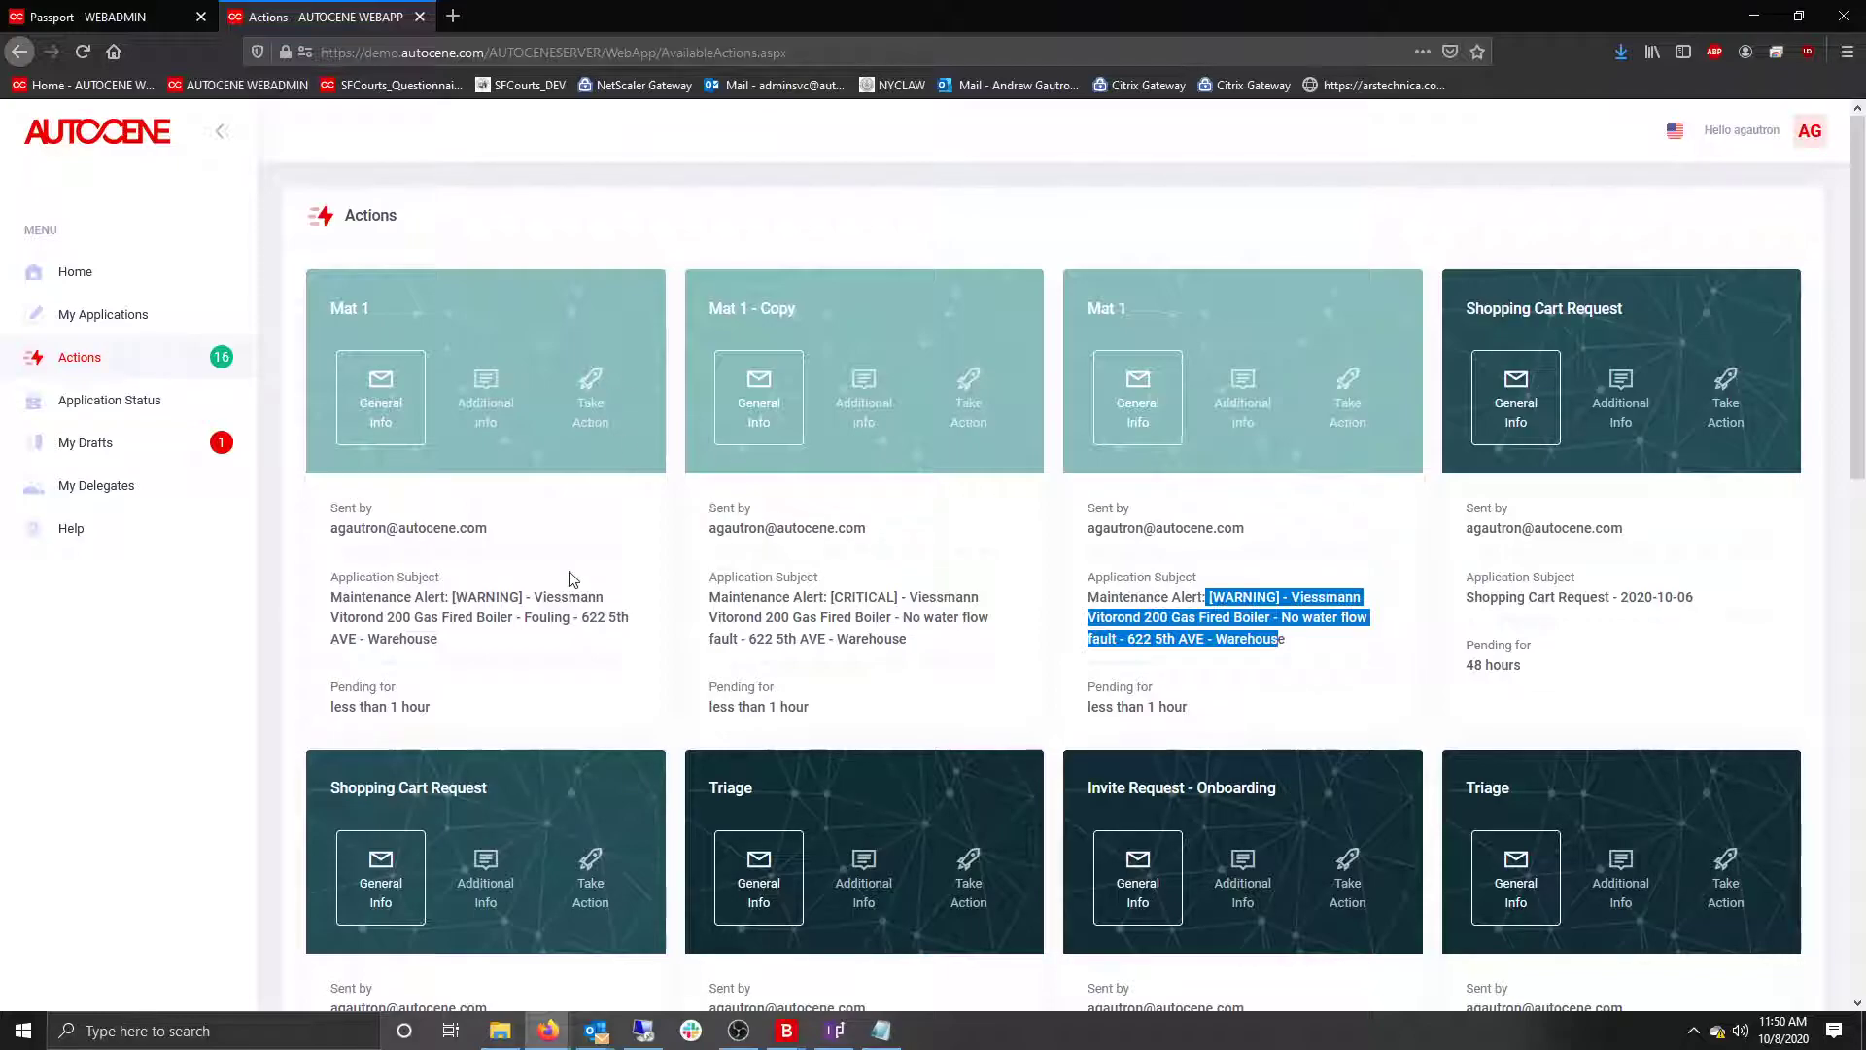
pyautogui.click(124, 15)
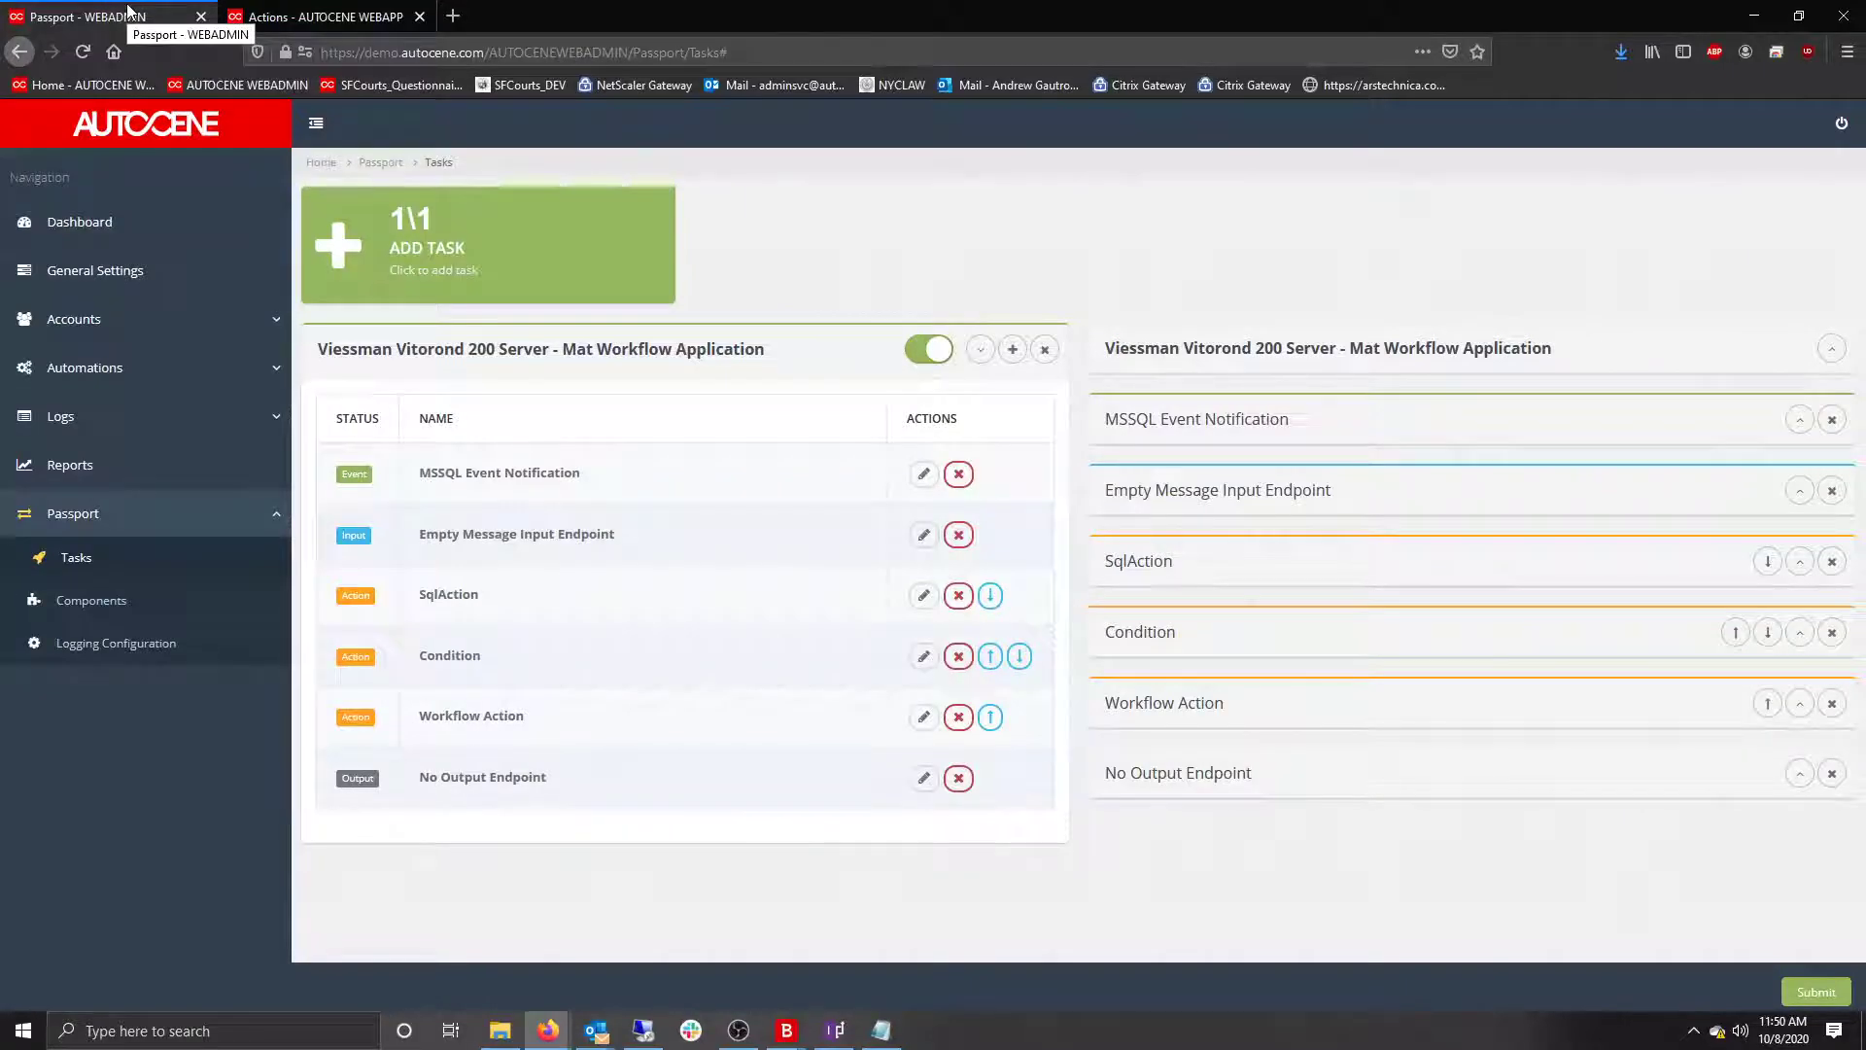